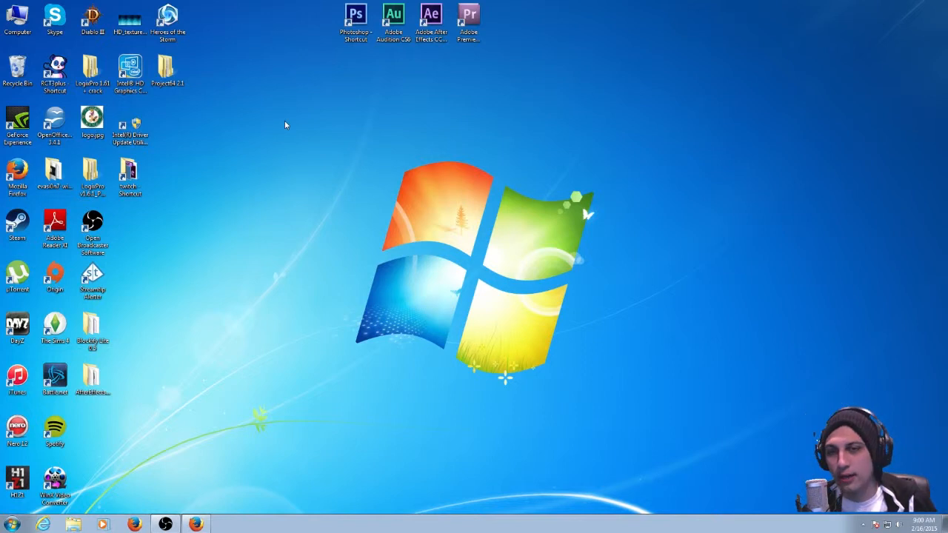
left_click_drag(284, 120, 279, 161)
left_click_drag(264, 129, 645, 398)
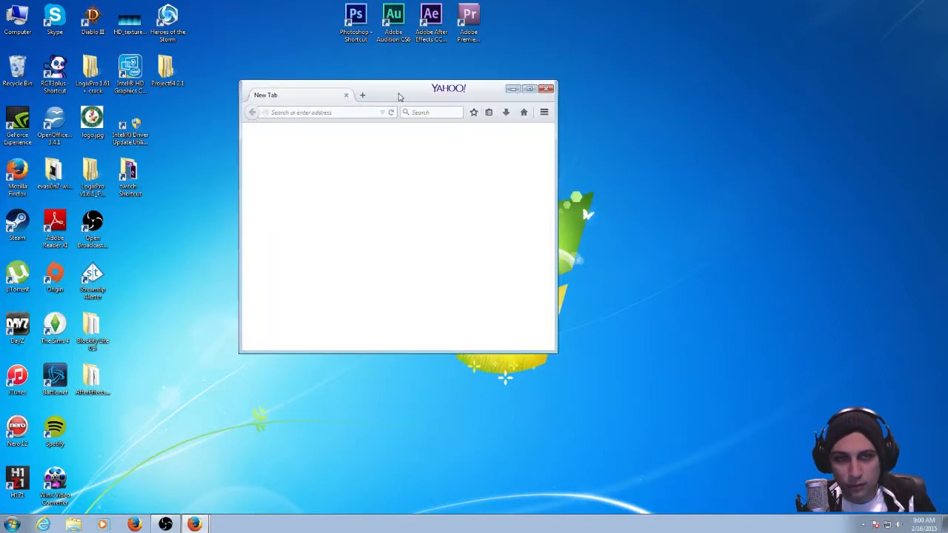
Maximize the browser window and load google.ca.
double_click(397, 97)
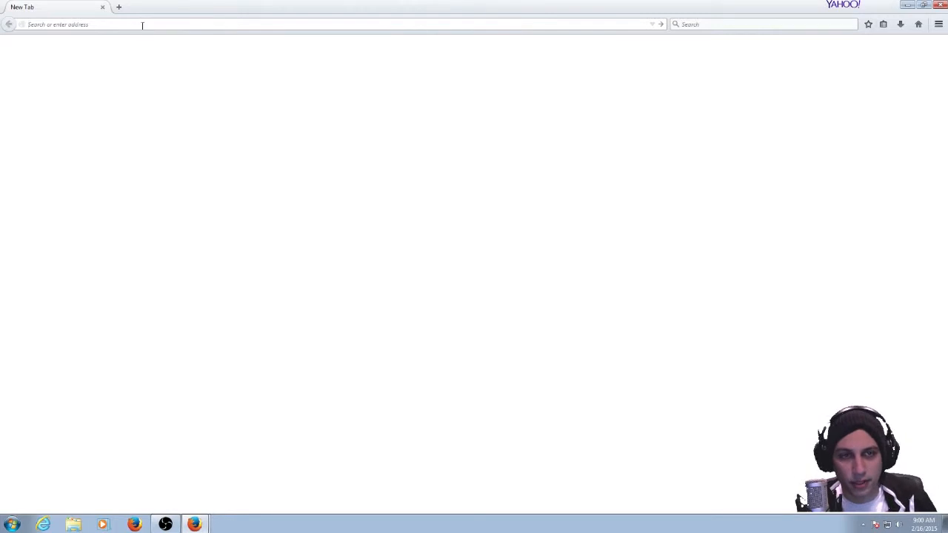
type("google.ca")
key("Return")
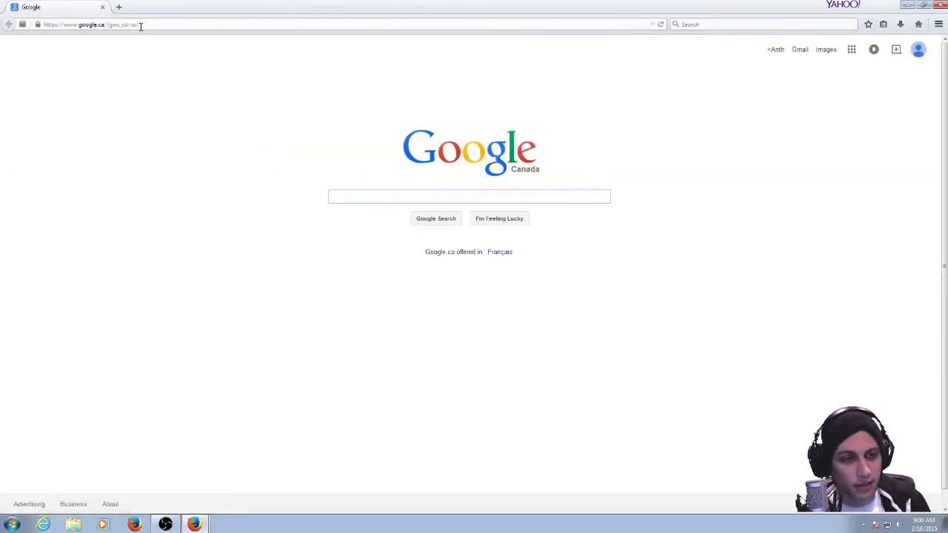
Close the threat warning pop-up page and search Google for "test my upload speed".
left_click(335, 199)
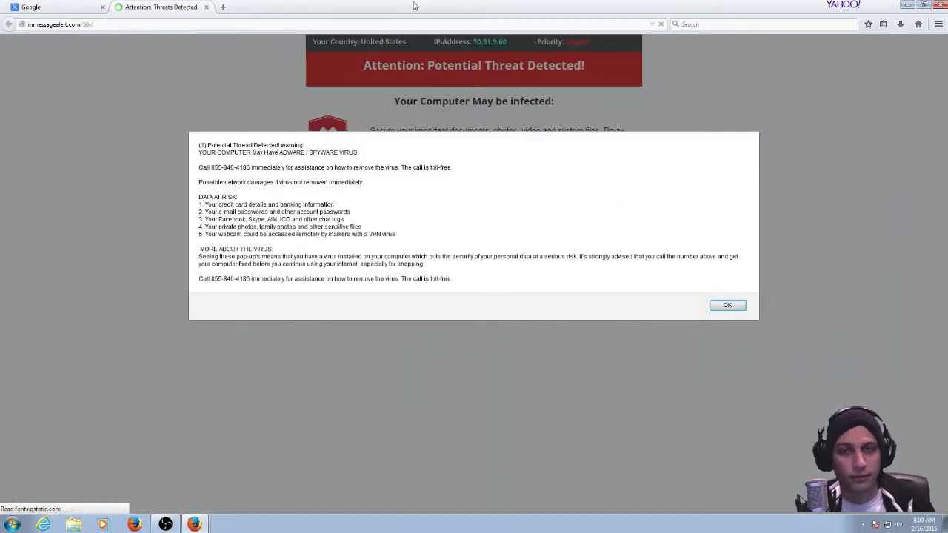
left_click(206, 7)
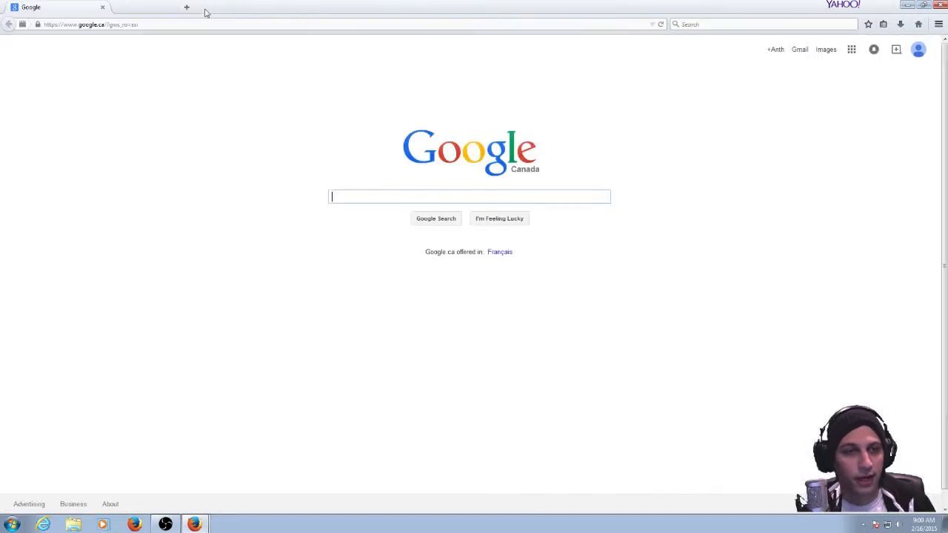
left_click(352, 198)
type("test my up")
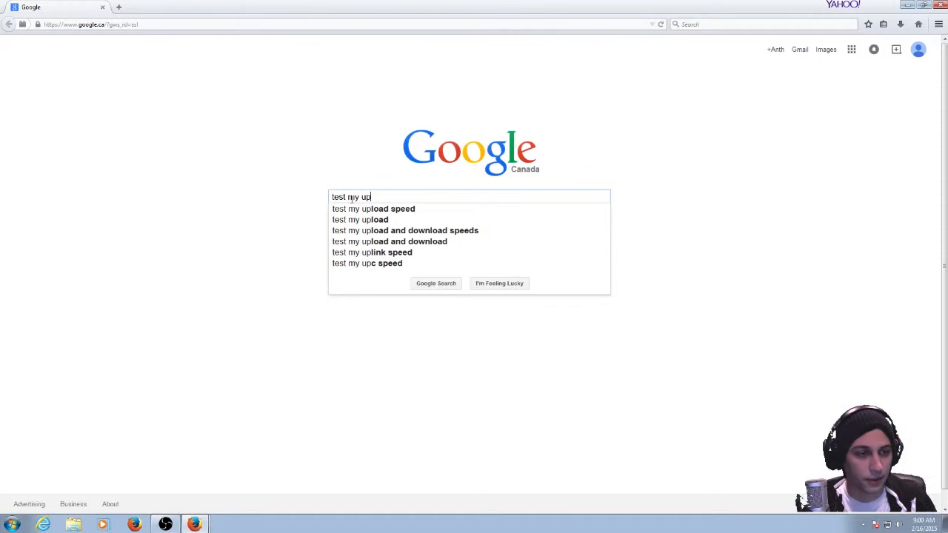
key("Down")
key("Return")
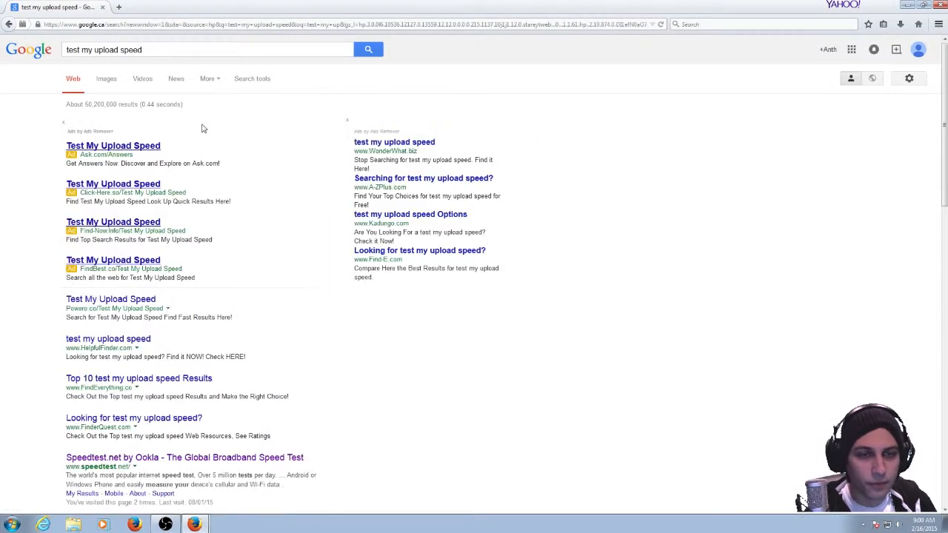
Open the Speedtest.net by Ookla result to view its speed test page, and close it.
scroll(262, 338, "down", 3)
left_click(220, 271)
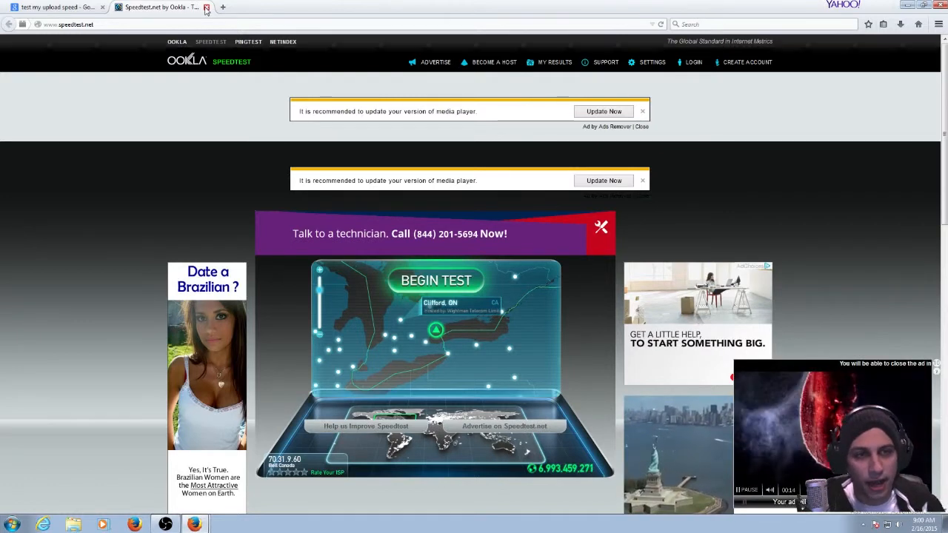
left_click(206, 7)
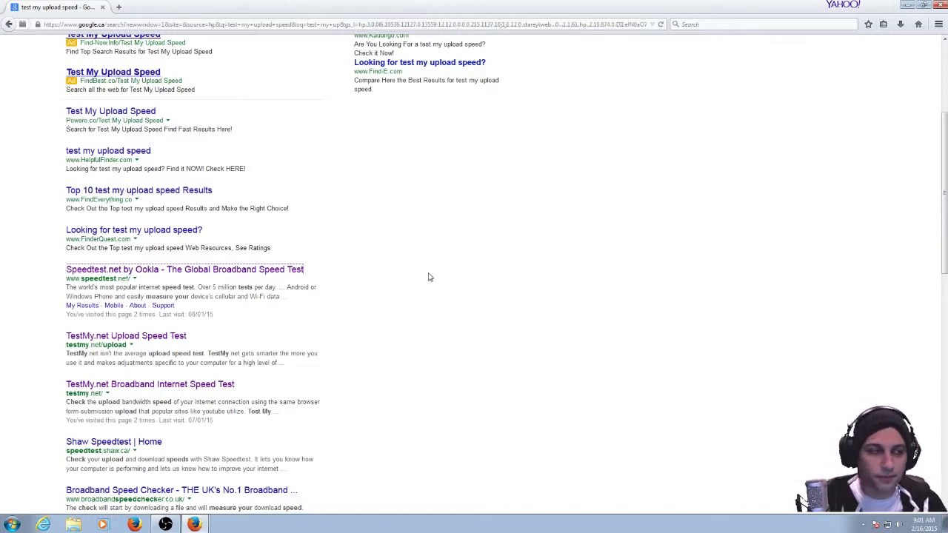
left_click_drag(943, 184, 943, 96)
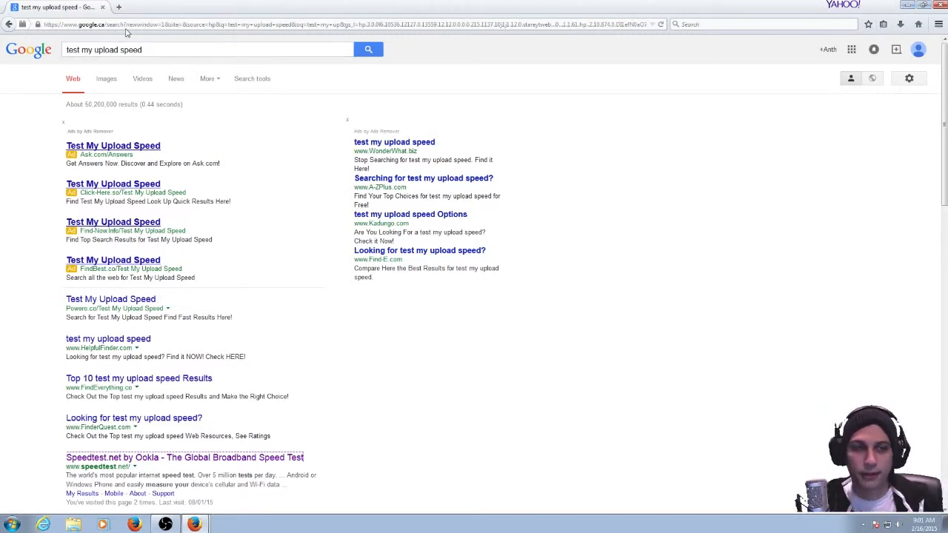
left_click(260, 24)
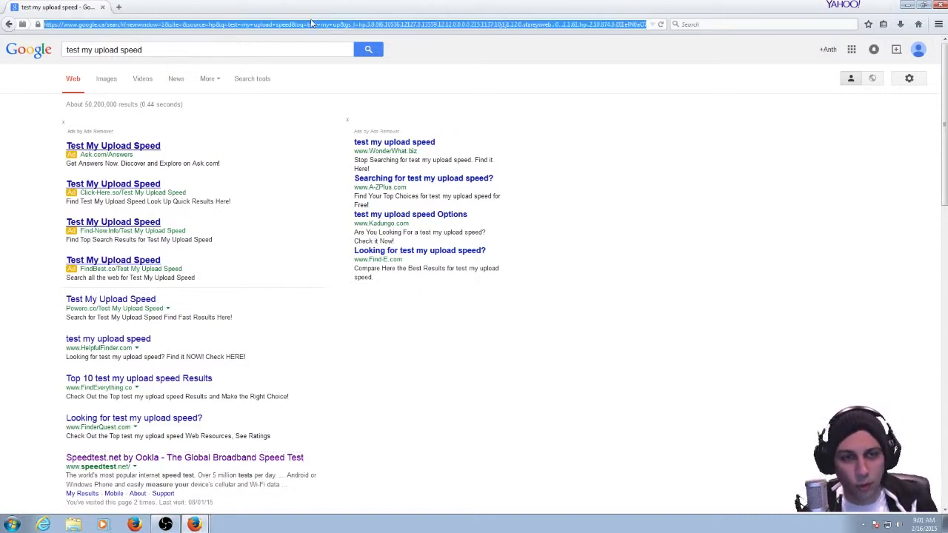
left_click(219, 53)
key("ctrl+a")
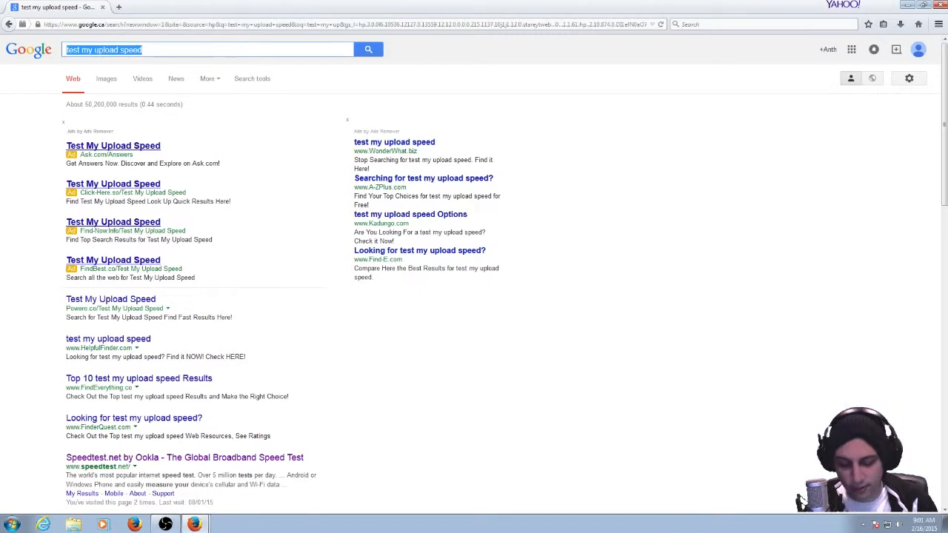
key("BackSpace")
type("obs")
key("Return")
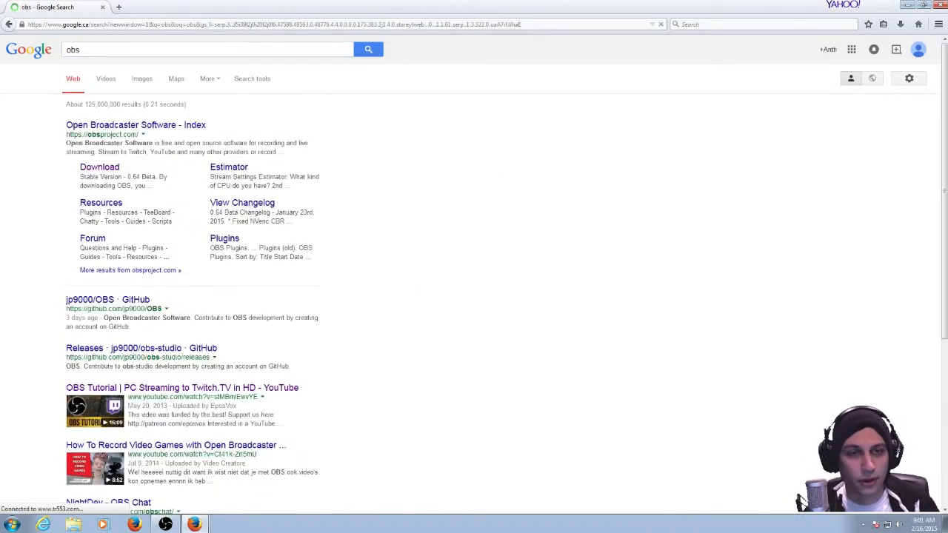
scroll(313, 281, "down", 5)
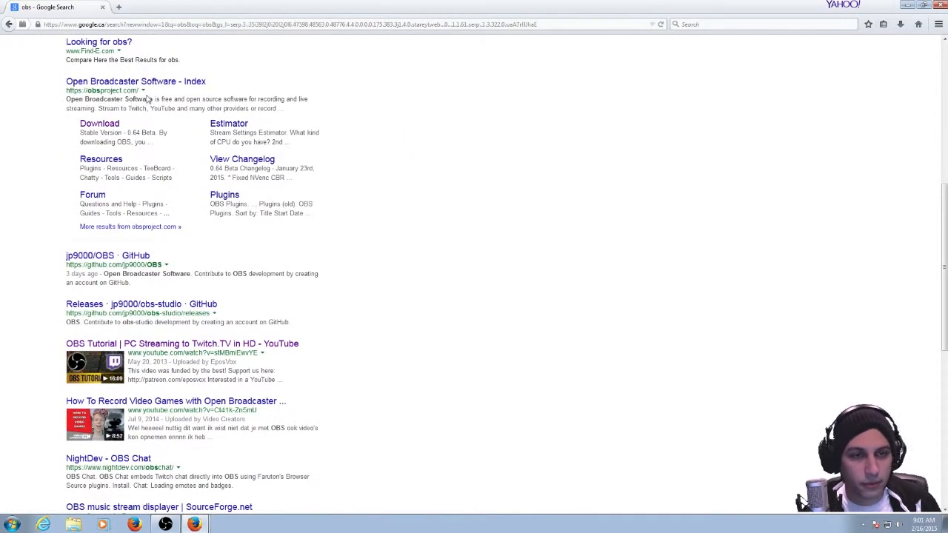
scroll(348, 126, "up", 2)
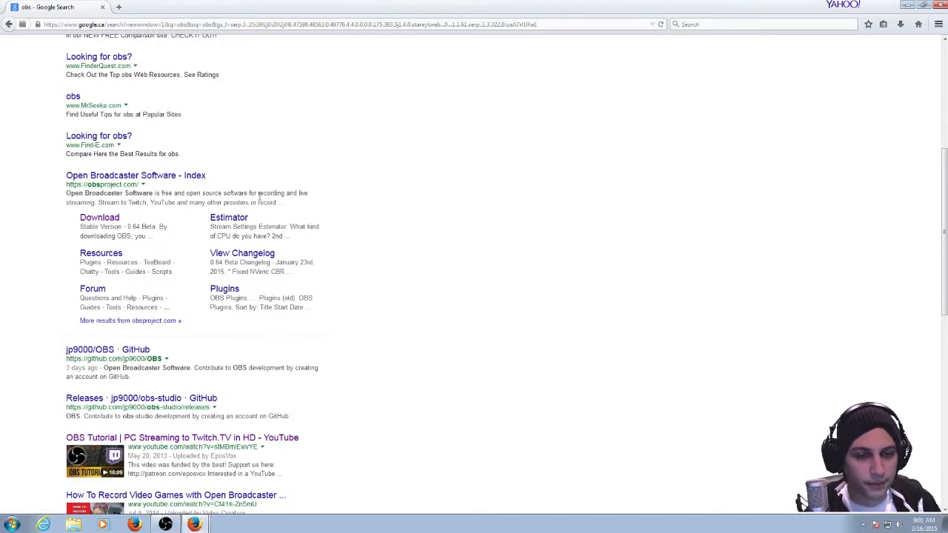
scroll(244, 189, "up", 6)
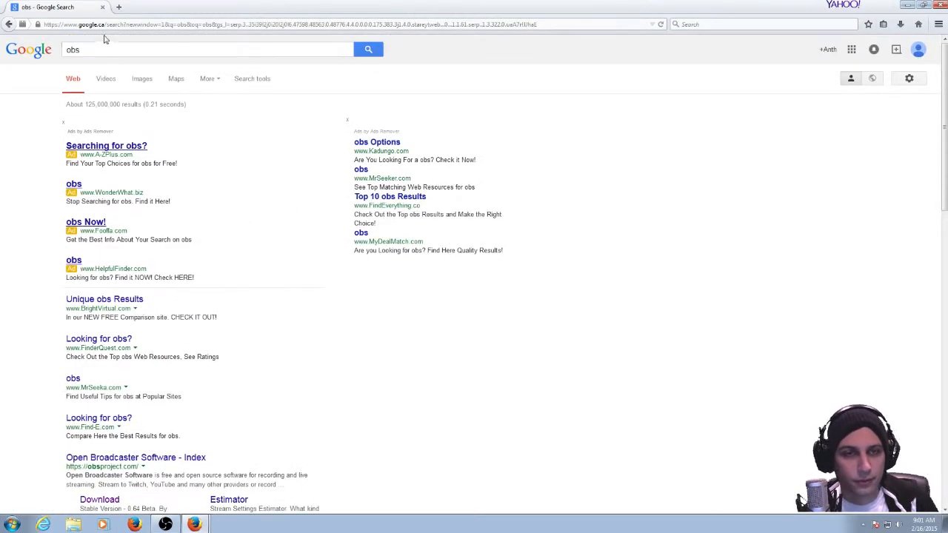
left_click(12, 26)
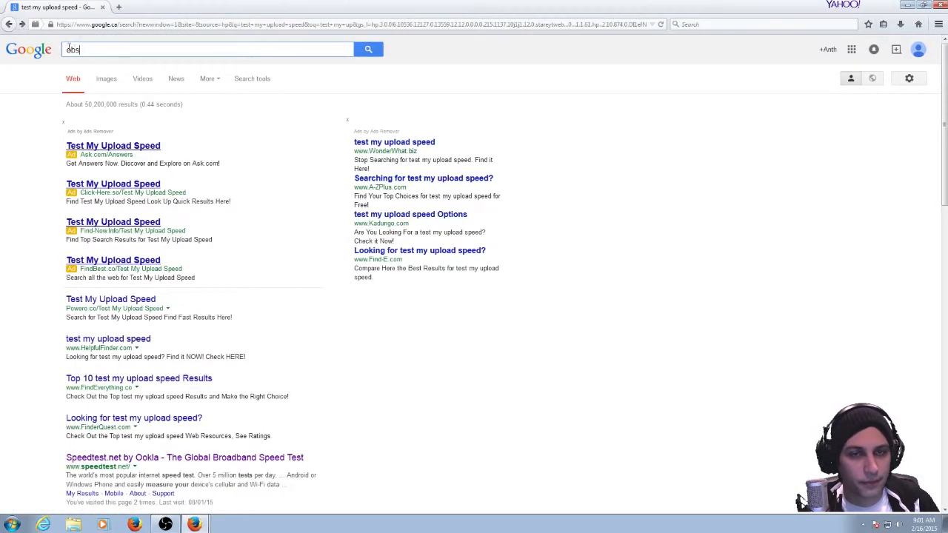
Replace the search text with "obs" and run the Google search.
double_click(69, 48)
key("BackSpace")
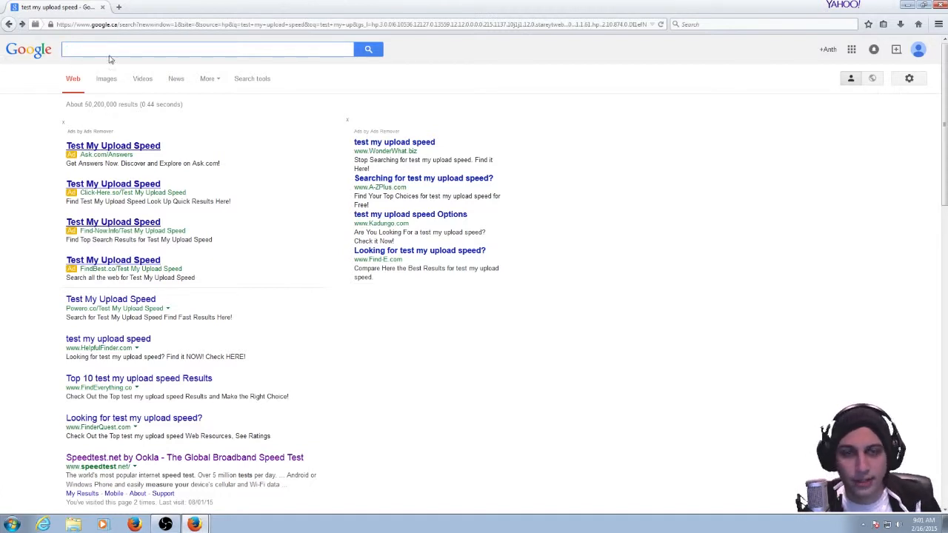
type("obs")
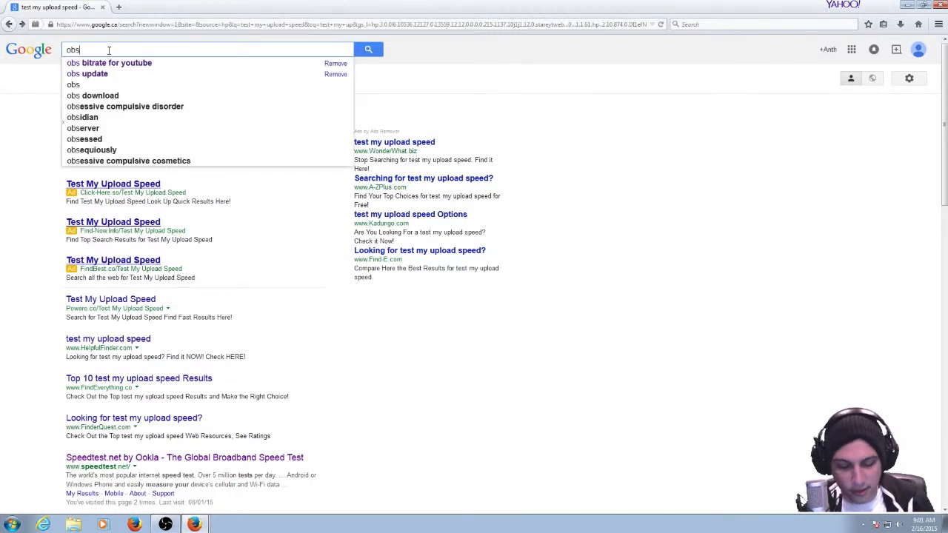
key("Return")
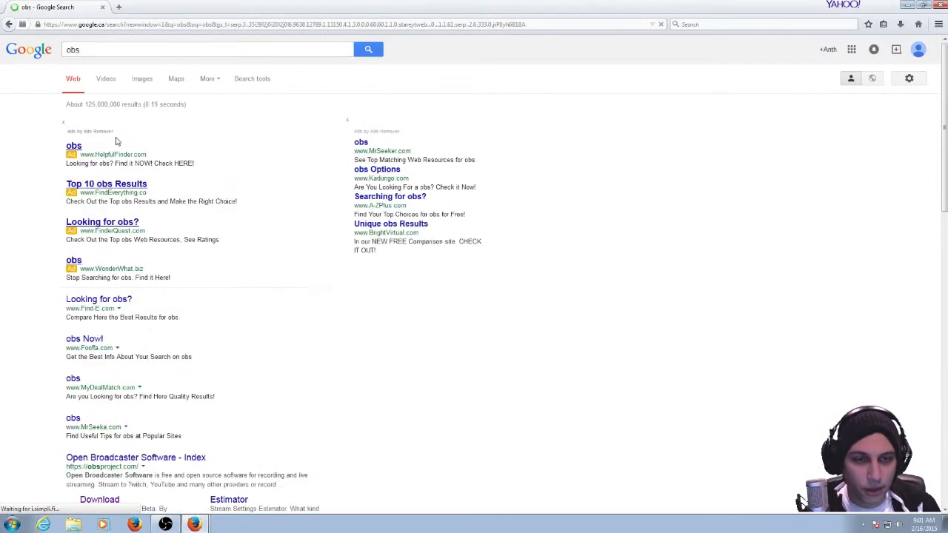
Visit the obsproject.com download page, accept the license agreement without downloading, and close the page.
scroll(129, 320, "down", 3)
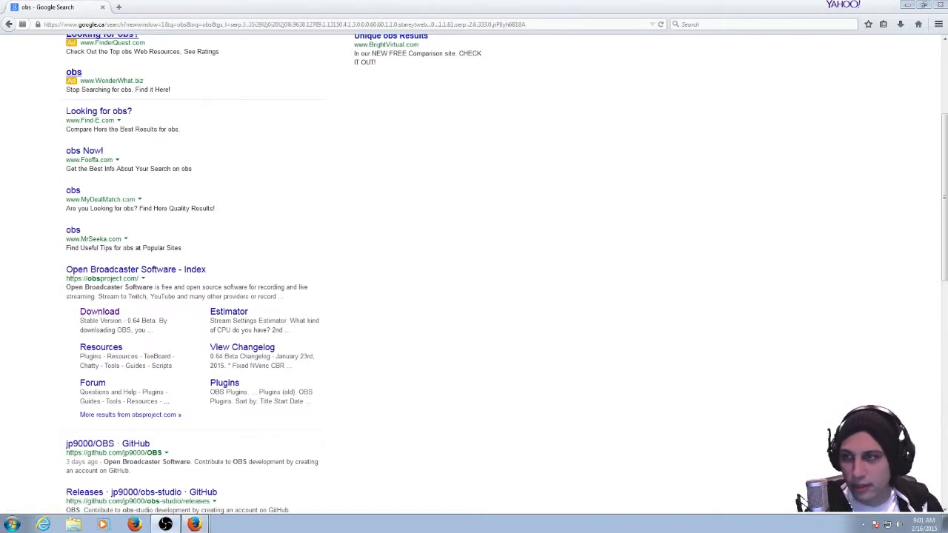
left_click(111, 314)
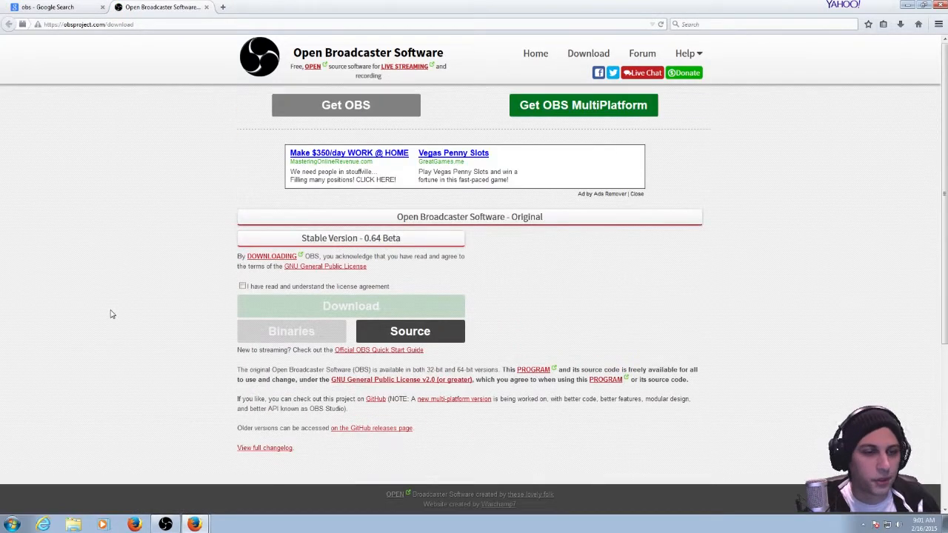
left_click(245, 286)
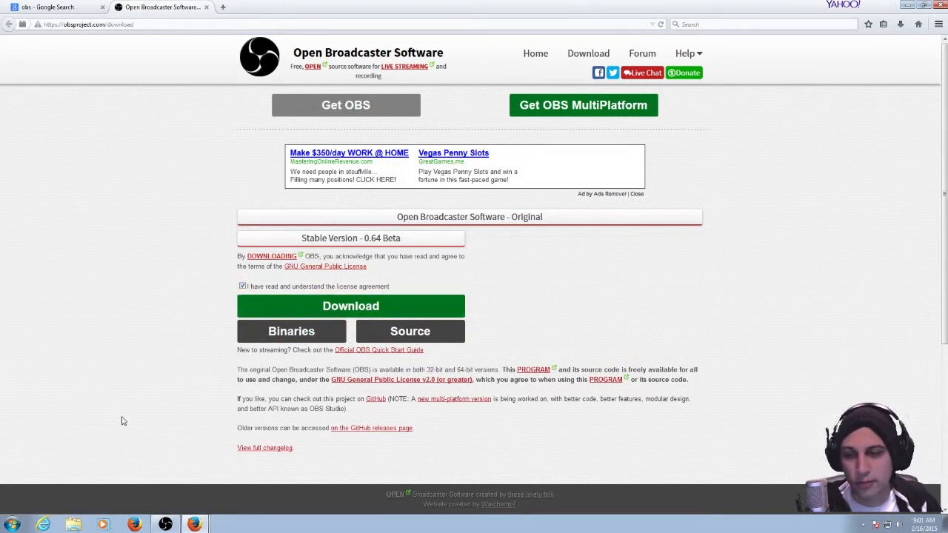
left_click(206, 6)
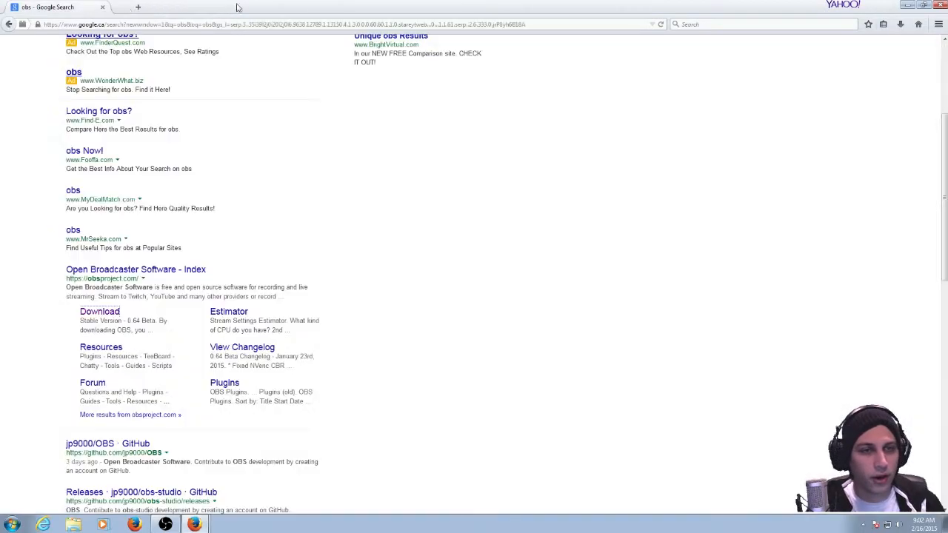
Minimize the browser, launch Open Broadcaster Software and open its settings.
left_click(908, 5)
double_click(92, 221)
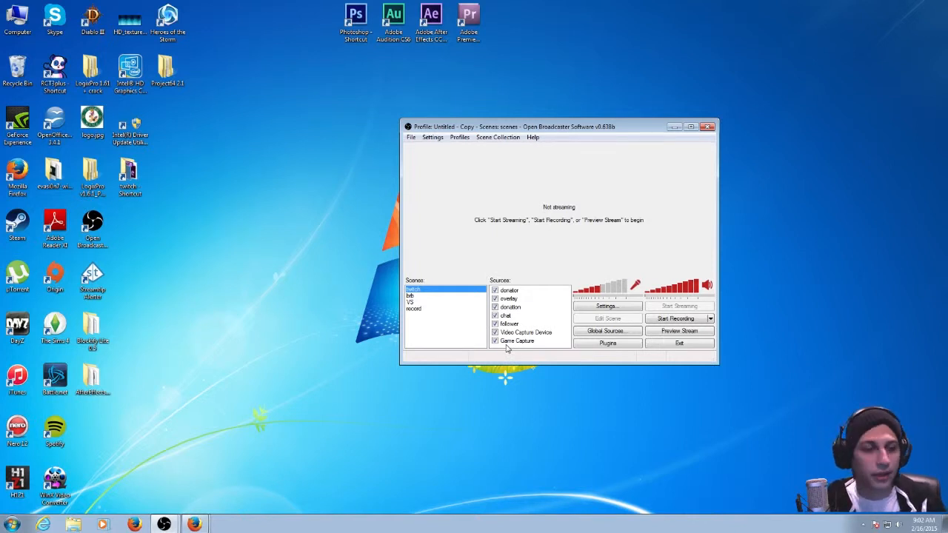
left_click_drag(527, 128, 455, 102)
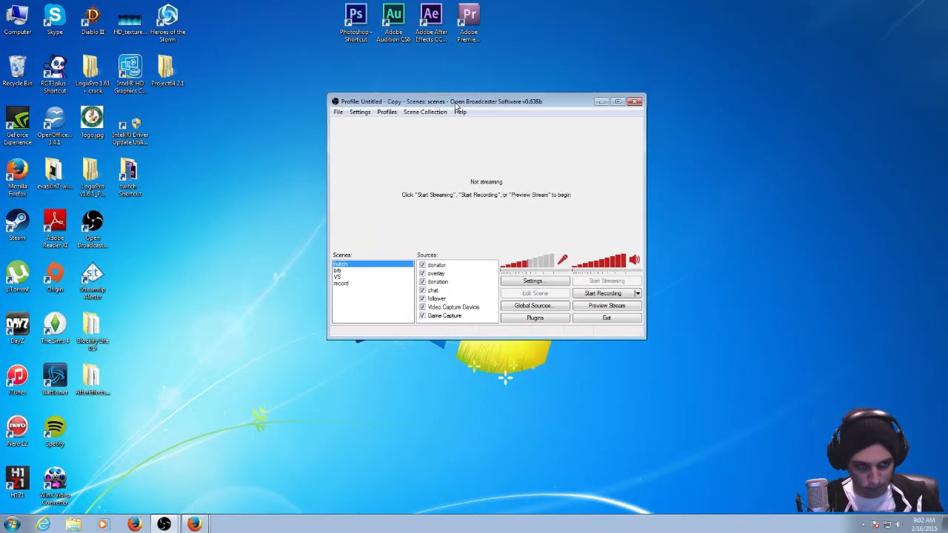
left_click(360, 112)
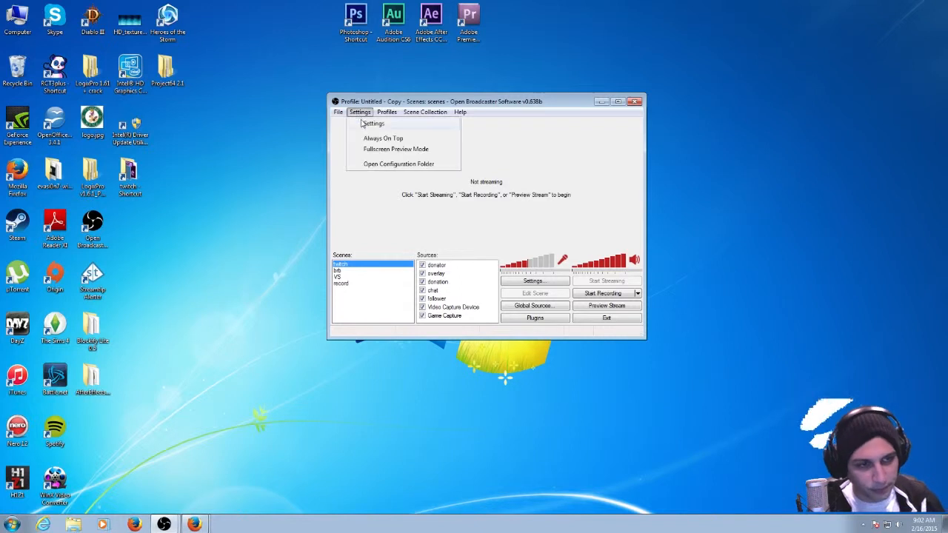
left_click(364, 124)
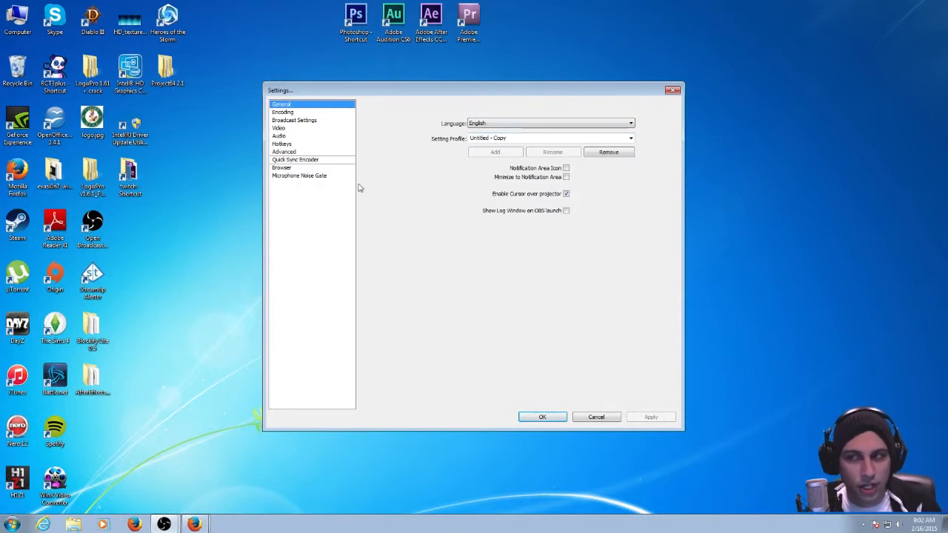
Switch the setting profile to Untitled in the general settings.
left_click(280, 112)
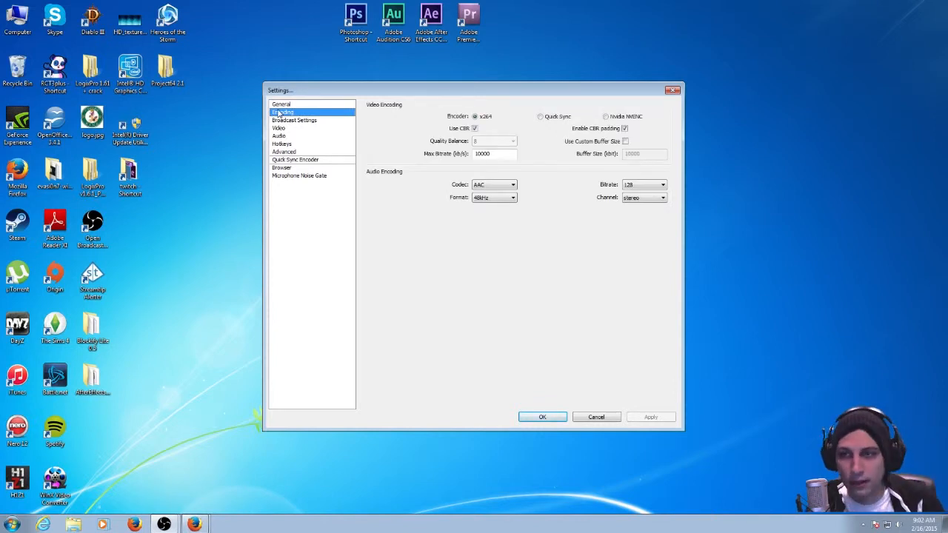
left_click(307, 106)
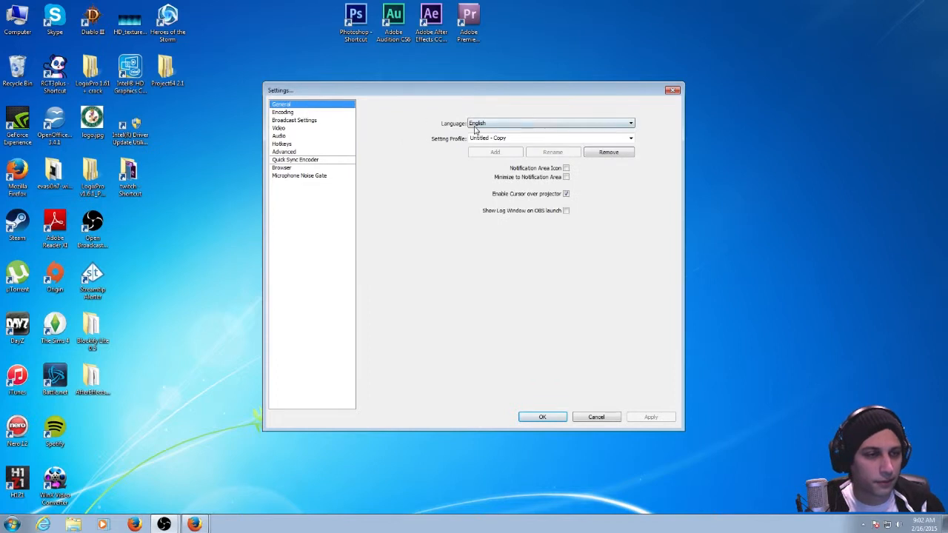
left_click(626, 140)
left_click(624, 147)
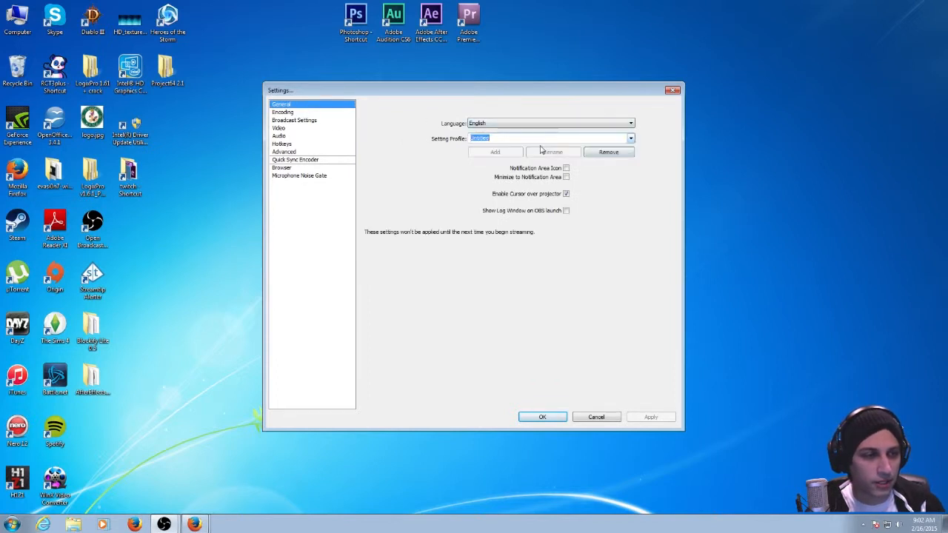
Review the encoding settings and choose Live Stream as the mode in the broadcast settings.
left_click(282, 113)
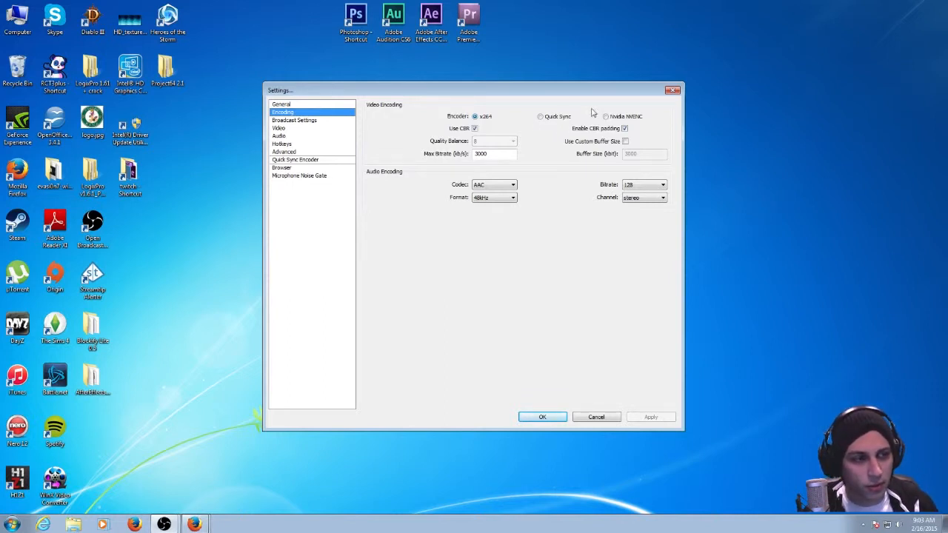
left_click(300, 120)
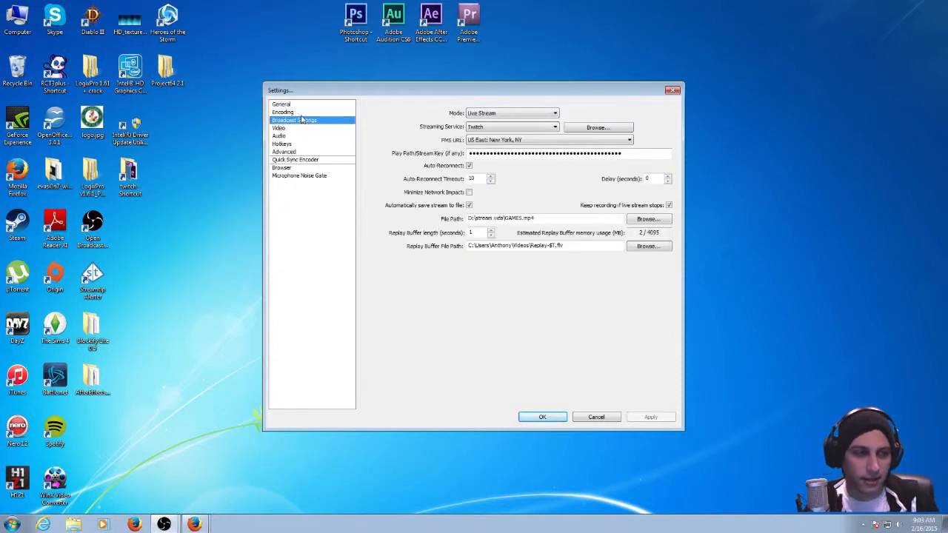
left_click(518, 115)
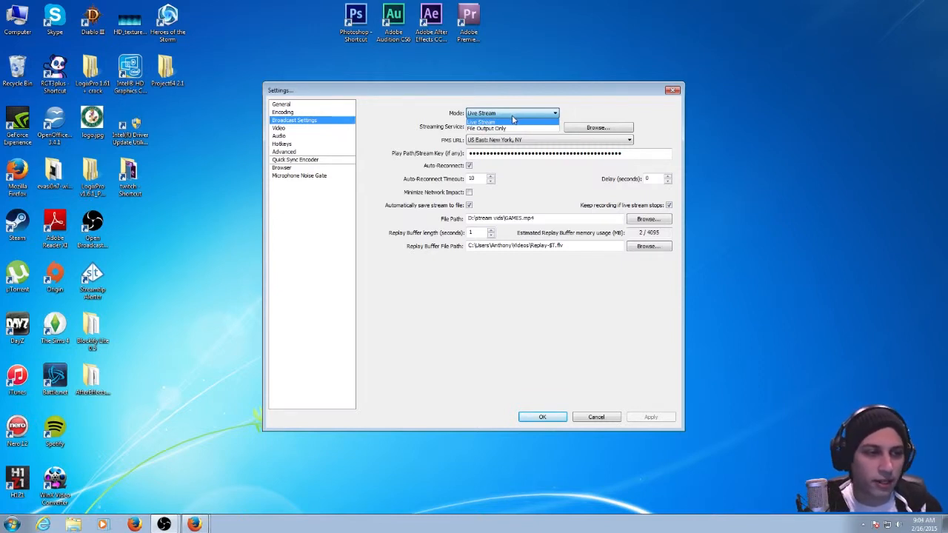
left_click(513, 119)
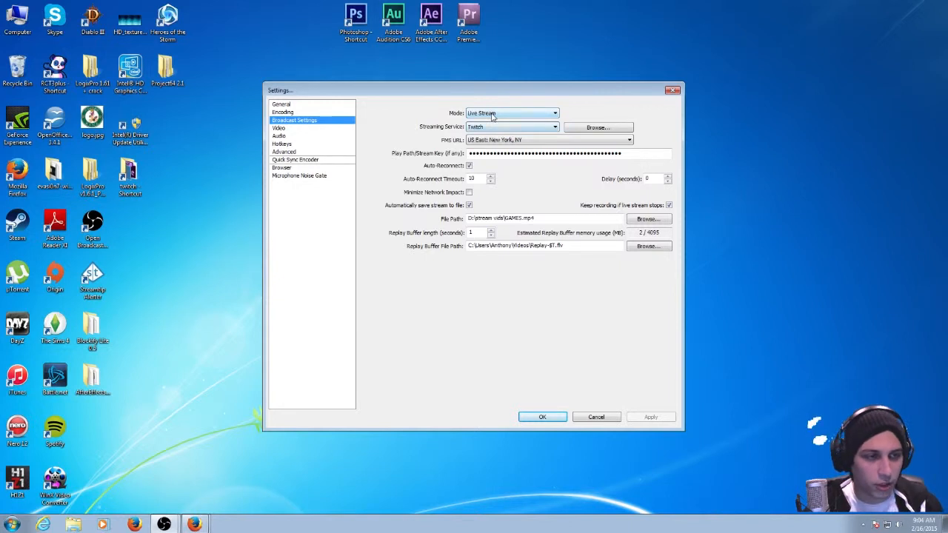
Set the streaming service to Twitch and the FMS URL to US East: New York, NY.
left_click(504, 128)
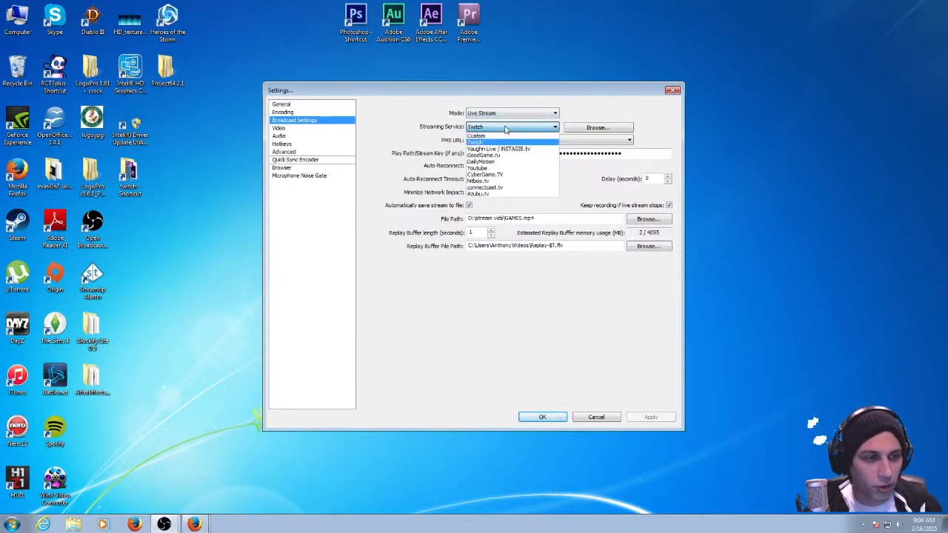
left_click(490, 145)
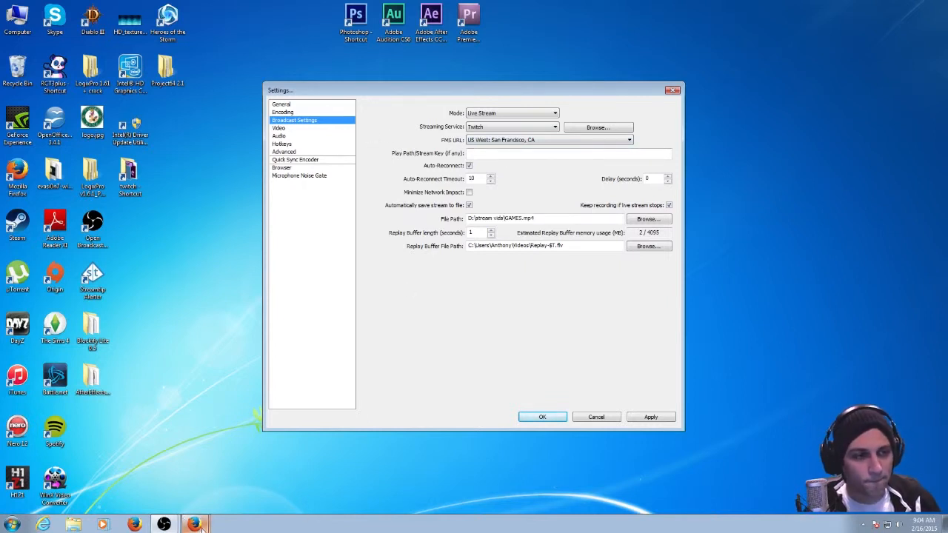
left_click(544, 139)
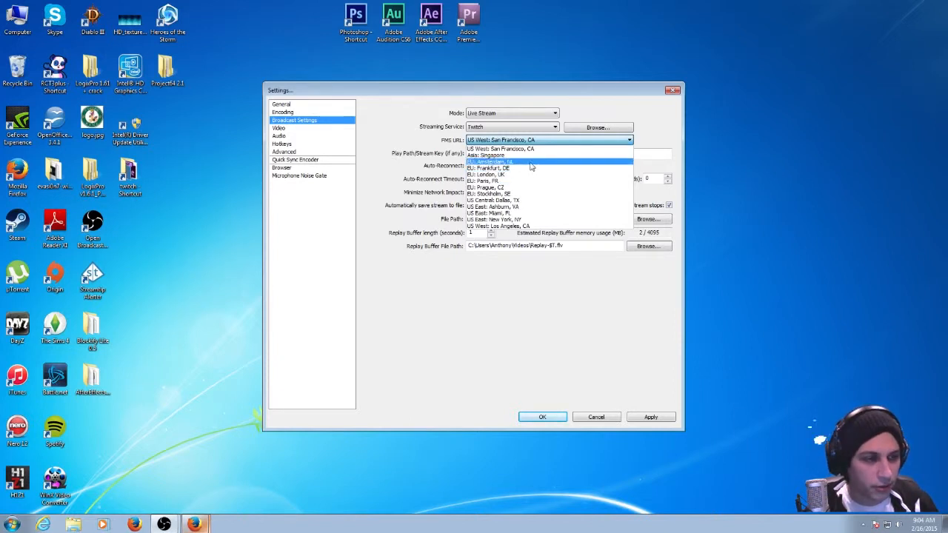
left_click(517, 220)
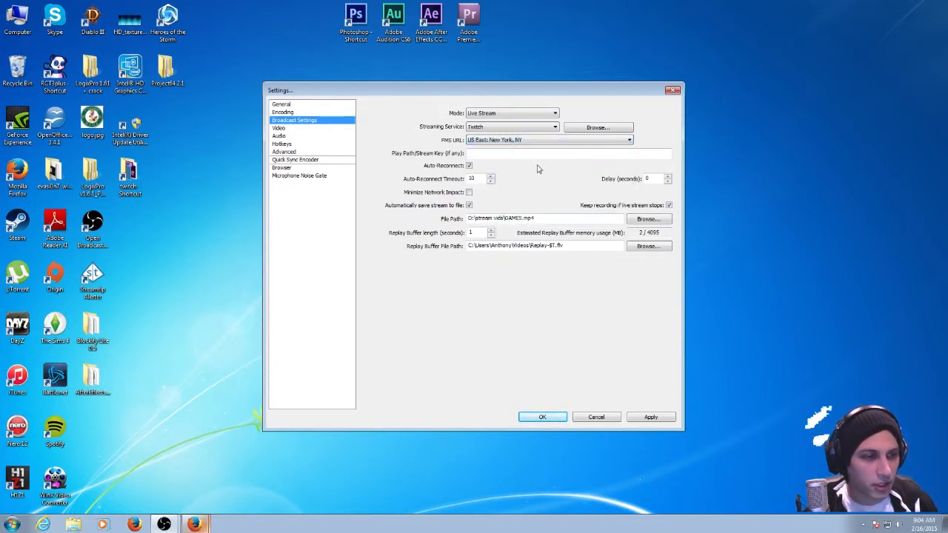
Switch to the Twitch channel in Firefox, maximize the window and open the dashboard's Stream Key page.
left_click(542, 153)
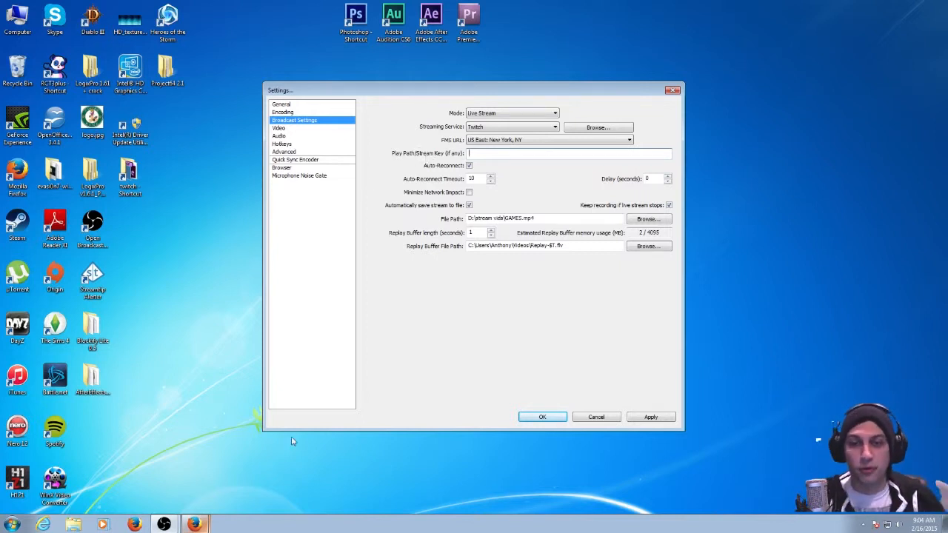
left_click(200, 524)
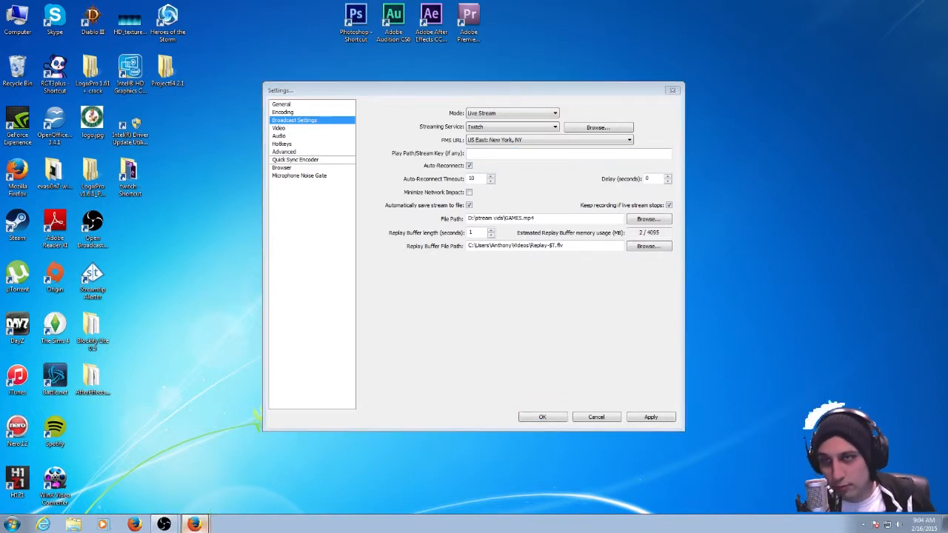
left_click_drag(0, 74, 530, 86)
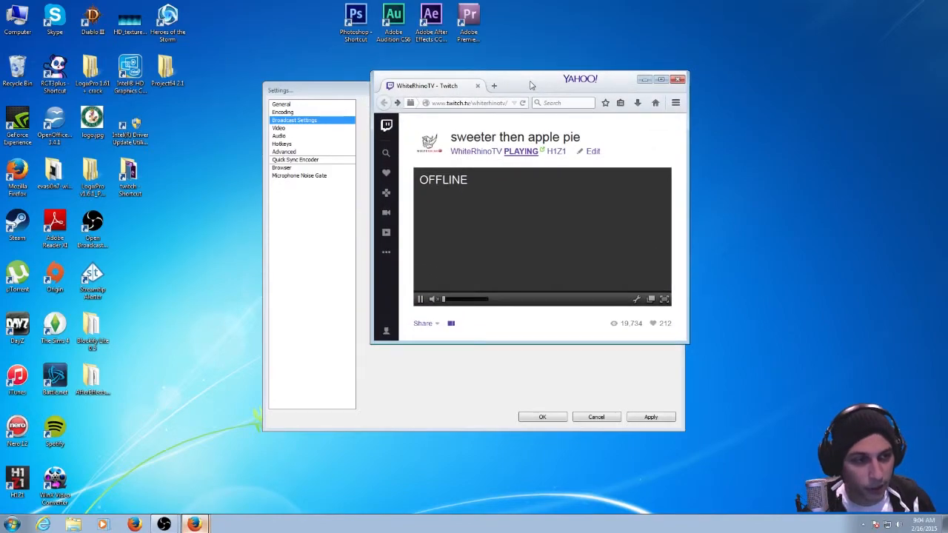
double_click(530, 85)
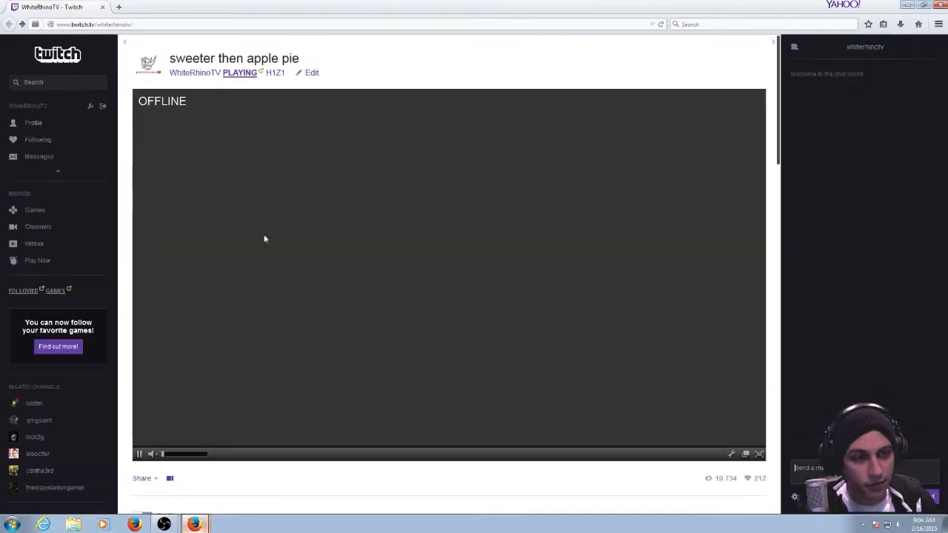
left_click(56, 172)
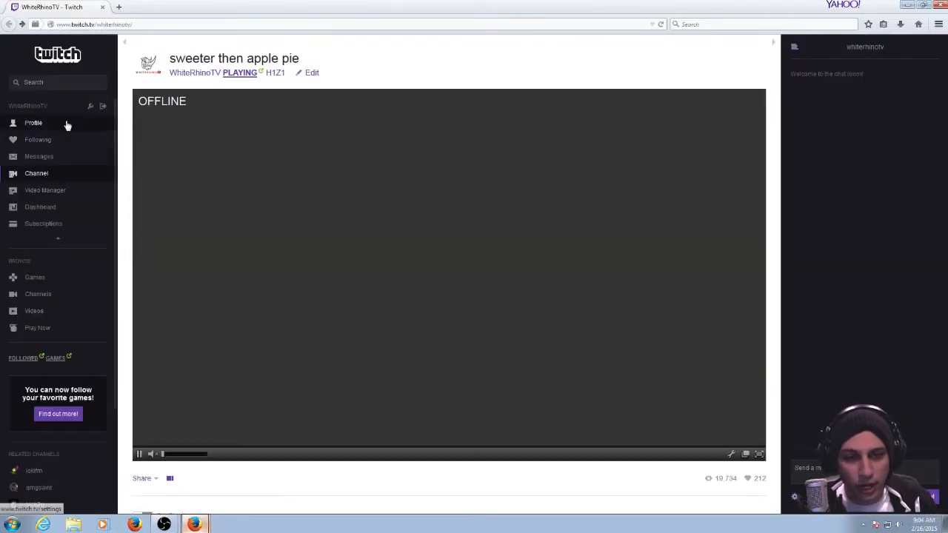
left_click(50, 209)
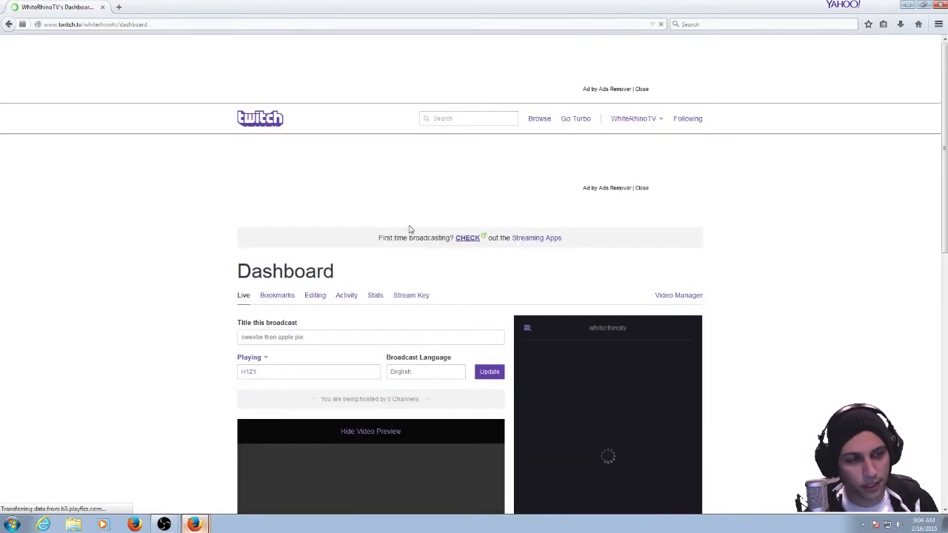
left_click(419, 296)
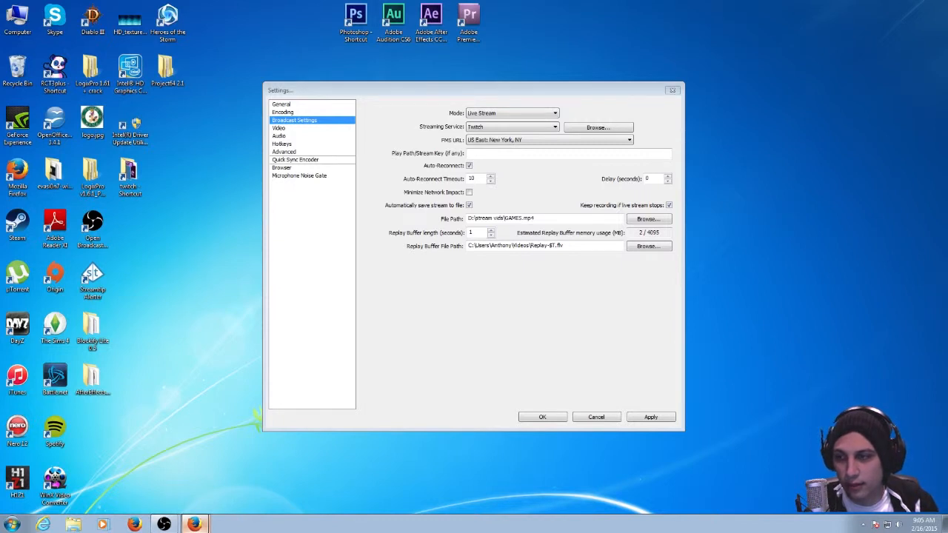
Paste the stream key into the Play Path/Stream Key field of the Open Broadcaster Software broadcast settings.
left_click(500, 153)
key("ctrl+v")
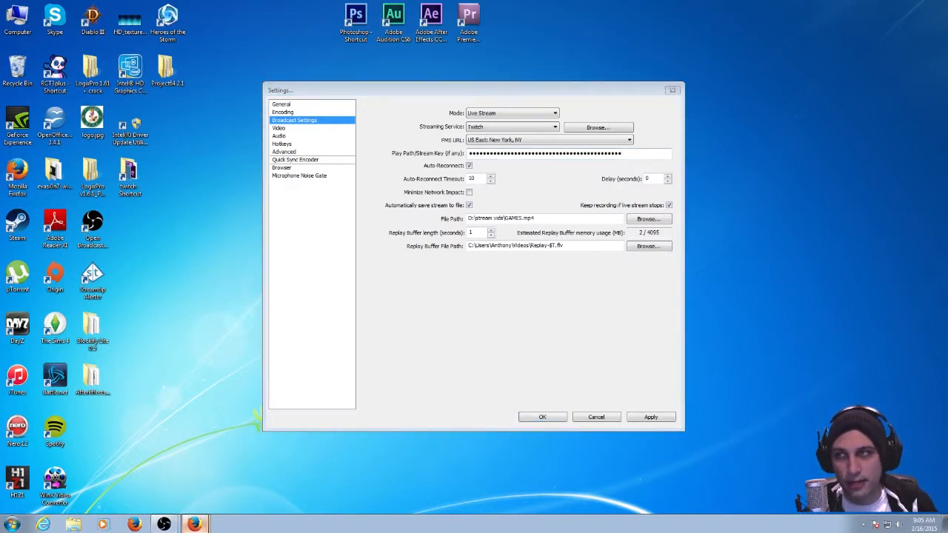
left_click(309, 91)
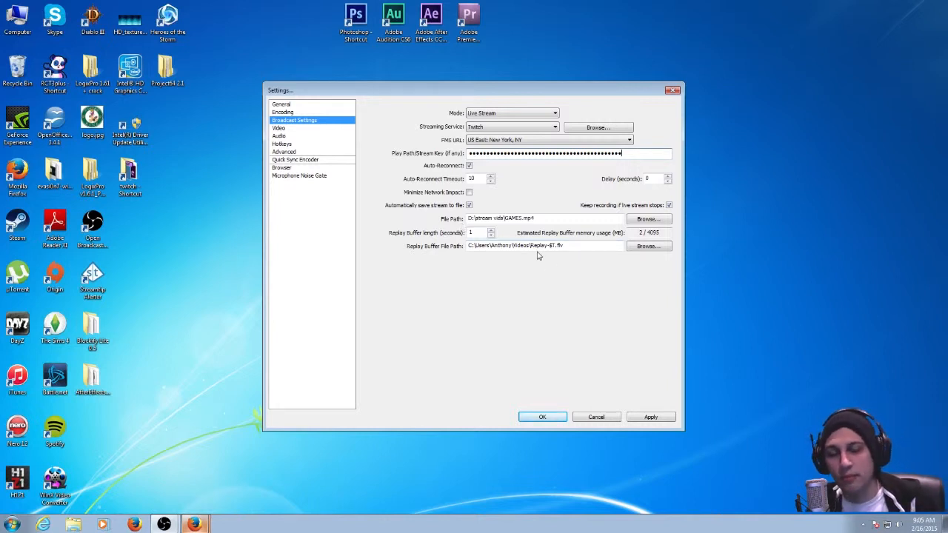
Choose NVIDIA GeForce GTX 760 as the video adapter in the video settings.
left_click(279, 129)
left_click(441, 294)
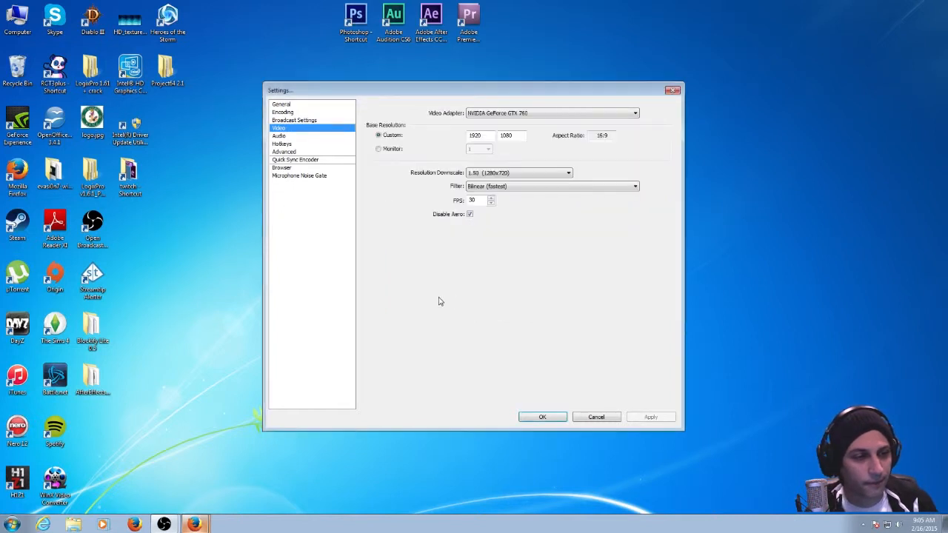
left_click(290, 121)
left_click(320, 130)
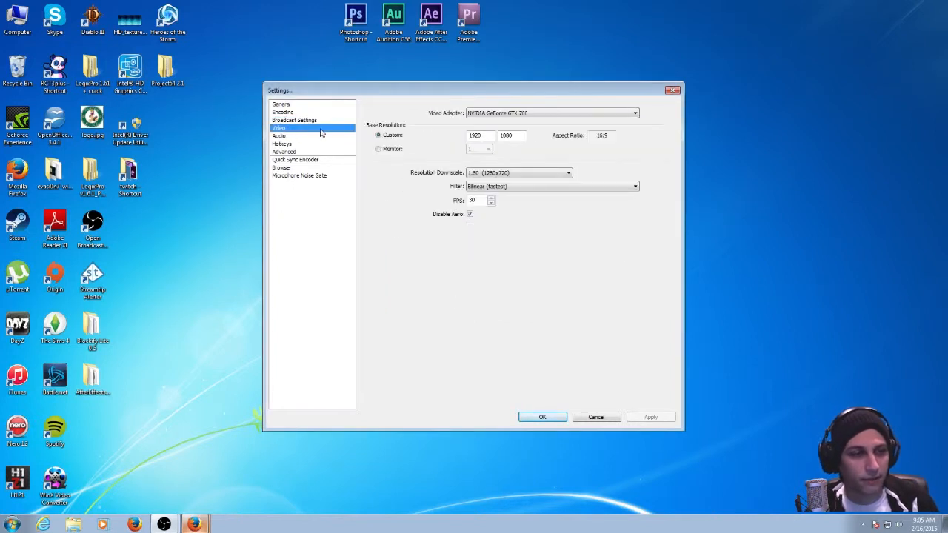
left_click(540, 115)
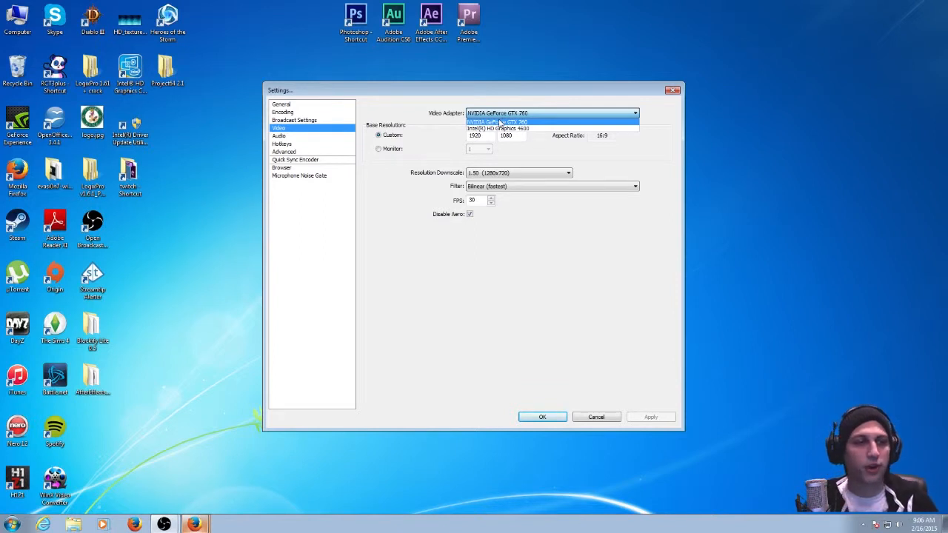
left_click(506, 123)
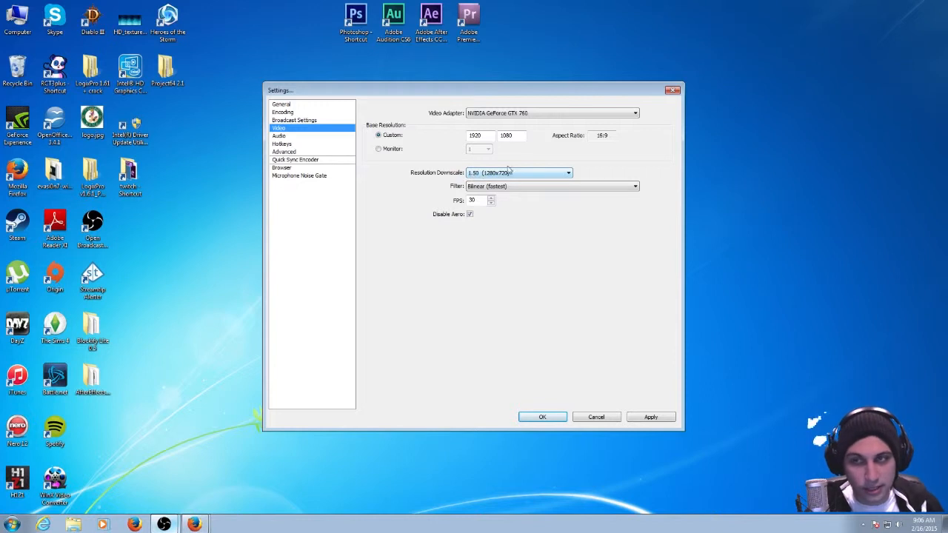
Set the resolution downscale to 1.50 (1280x720) and save the changes while moving on to the audio settings.
left_click(196, 221)
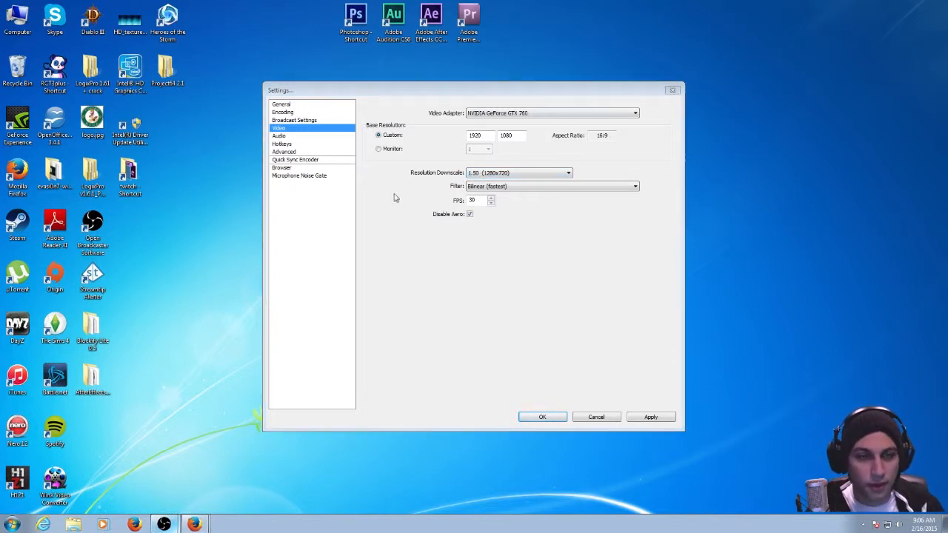
left_click(166, 524)
left_click(323, 400)
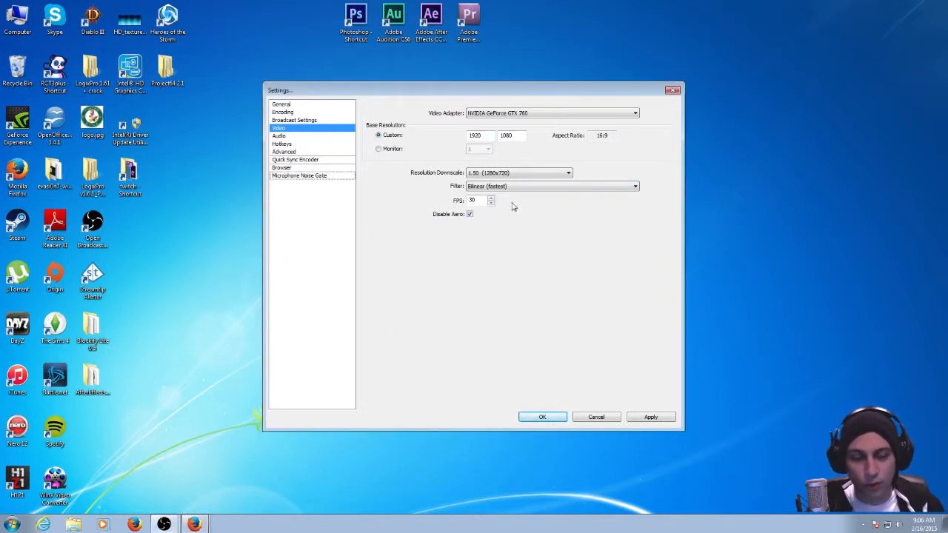
left_click(508, 175)
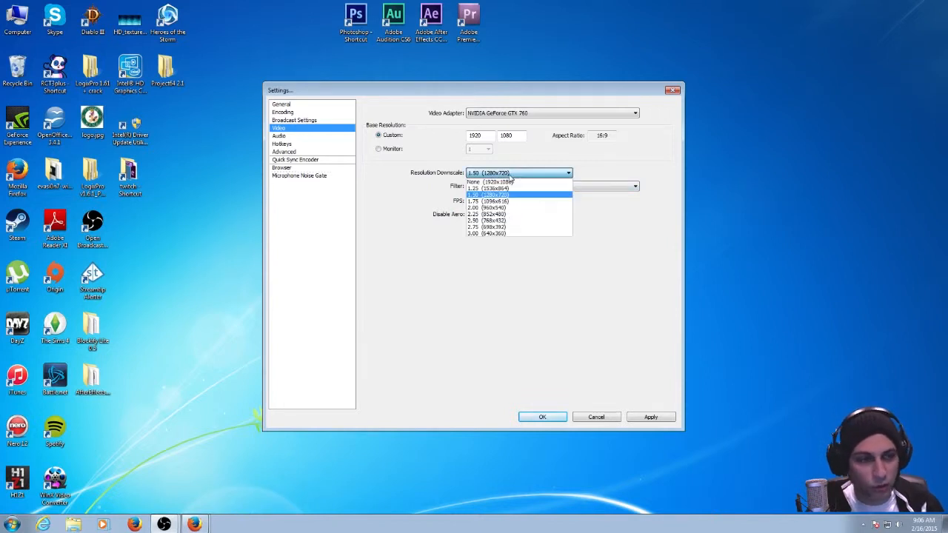
left_click(509, 194)
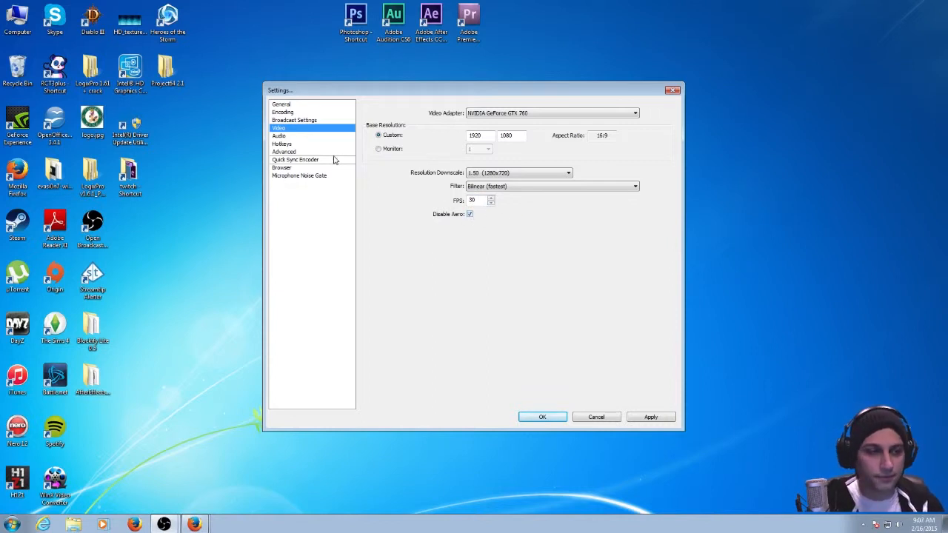
left_click(281, 138)
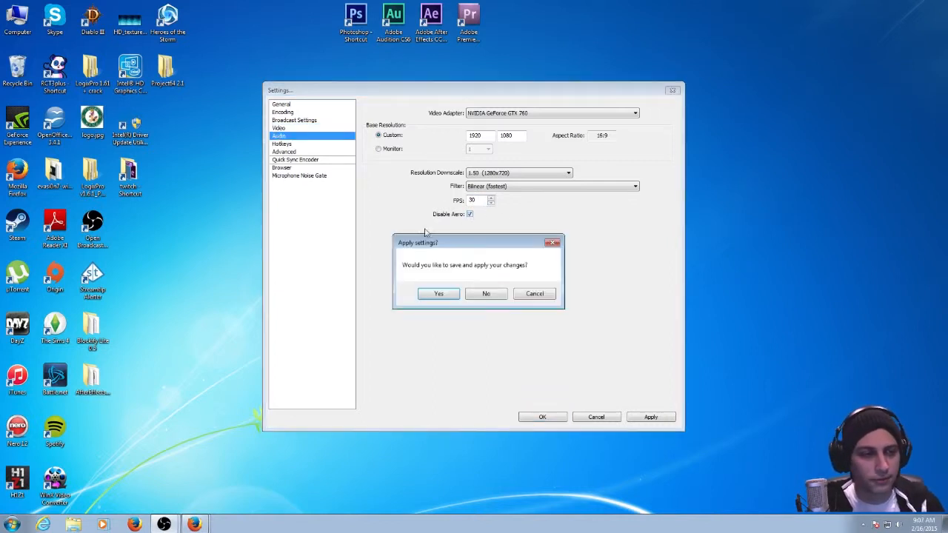
left_click(439, 293)
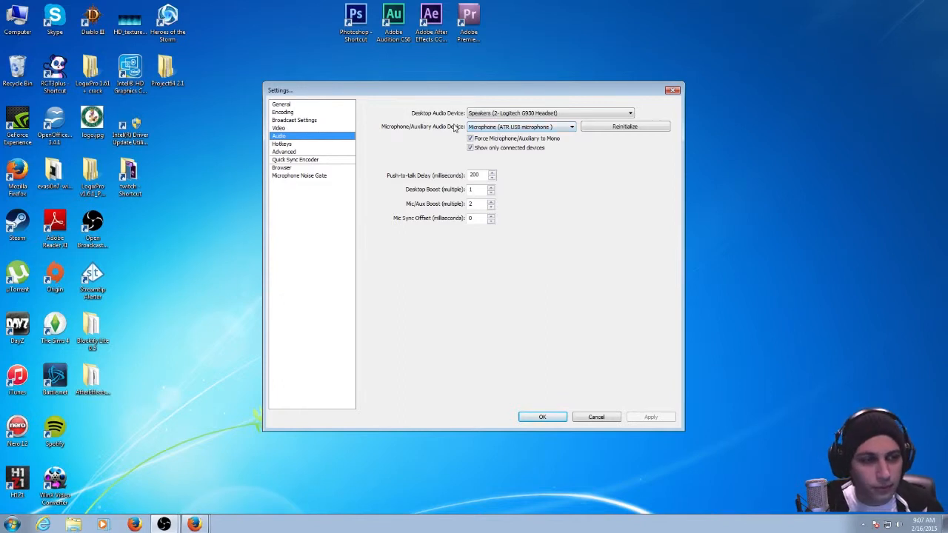
Choose Microphone (ATR USB microphone) as the microphone device and Speakers (2- Logitech G930 Headset) as the desktop audio device.
left_click(495, 127)
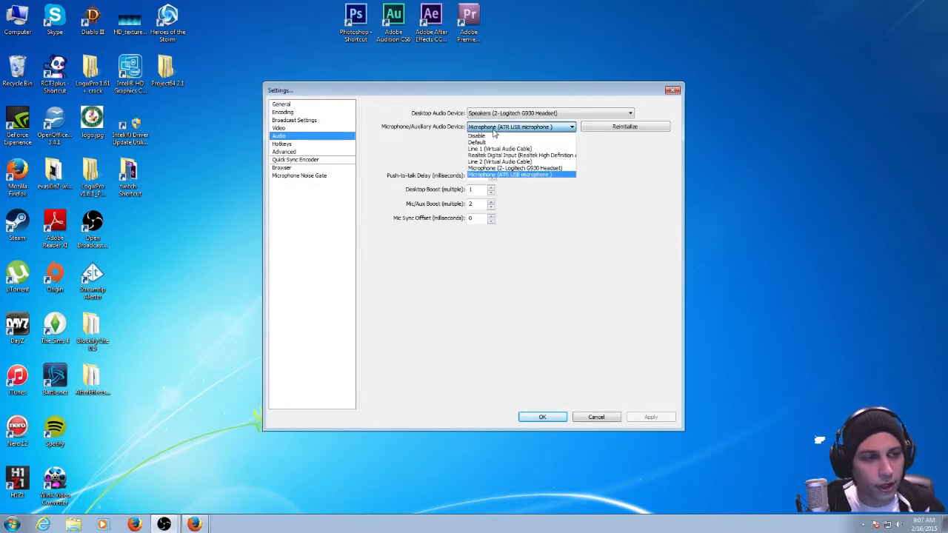
left_click(503, 175)
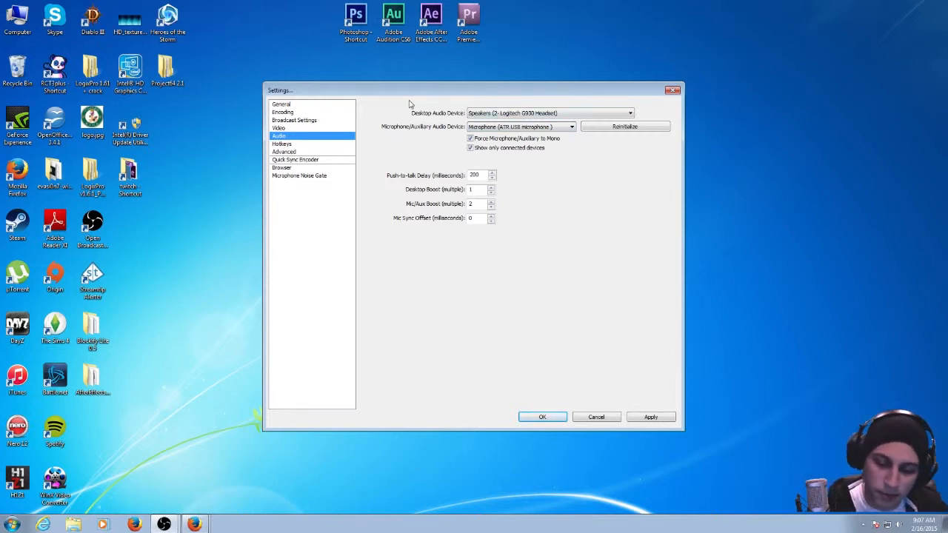
left_click(552, 117)
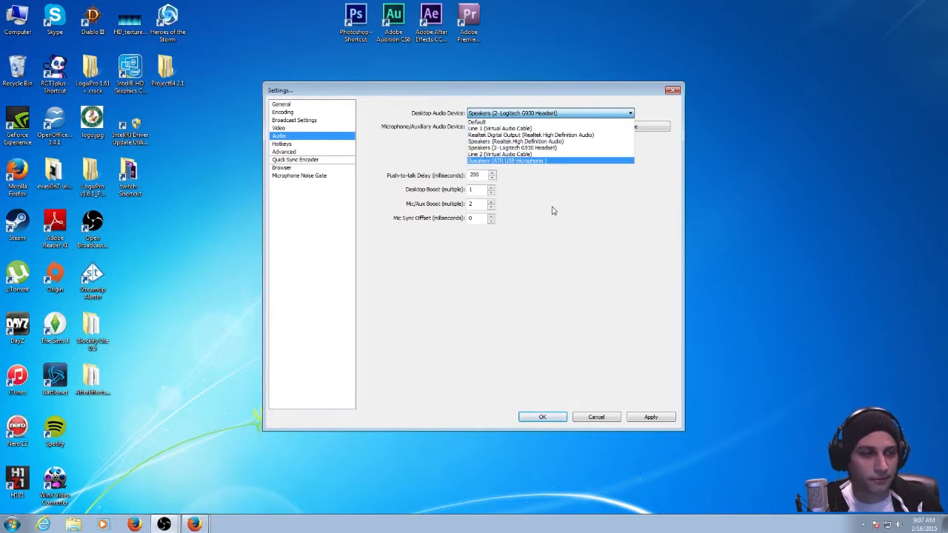
left_click(512, 148)
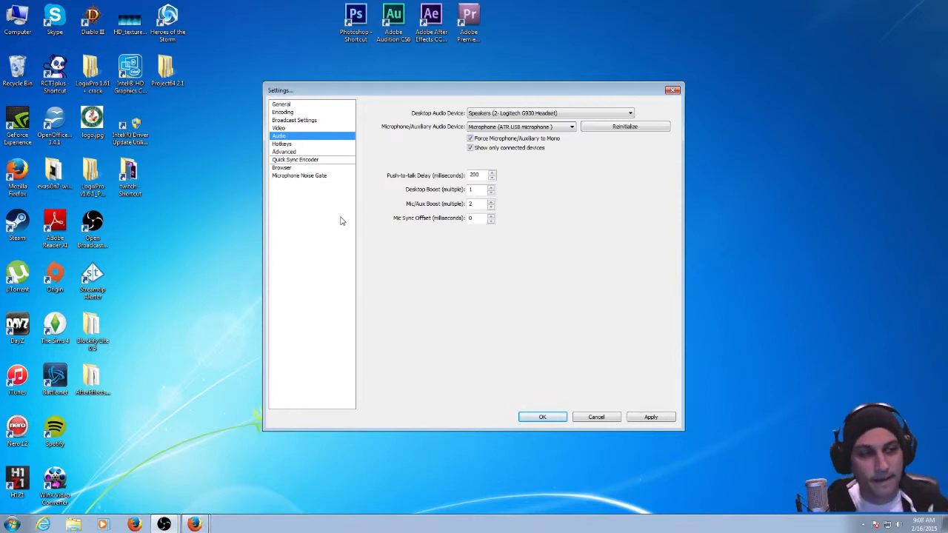
left_click(628, 113)
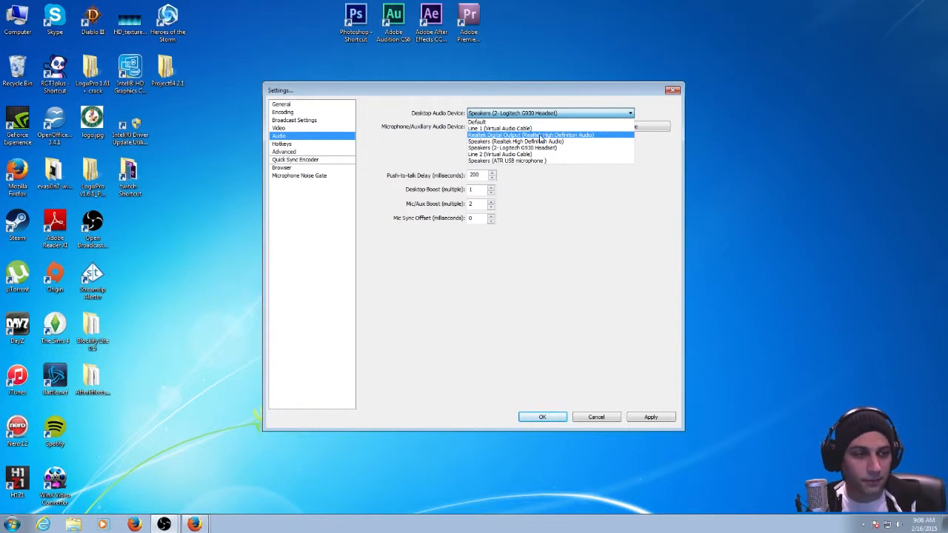
left_click(544, 204)
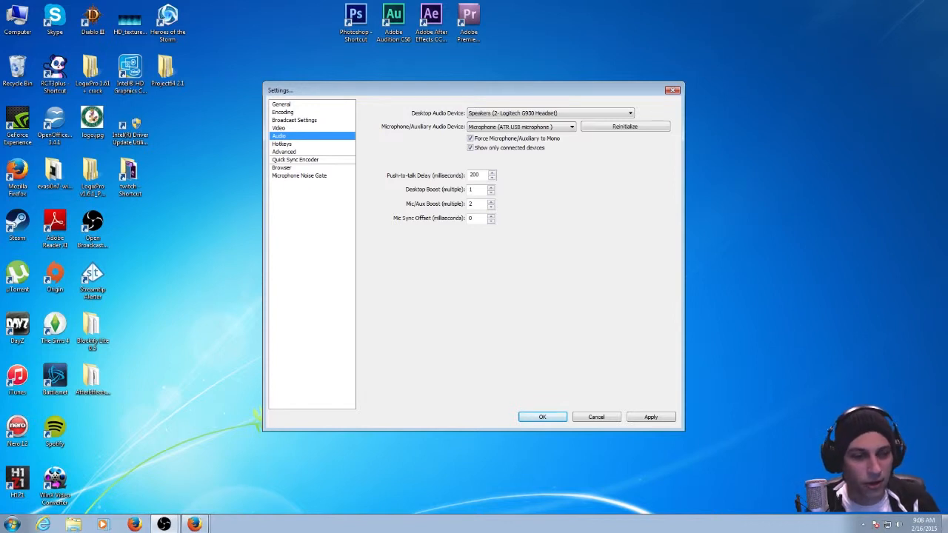
Open the Windows playback devices, examine the listed output devices and their options, and close the Sound dialog.
left_click(899, 526)
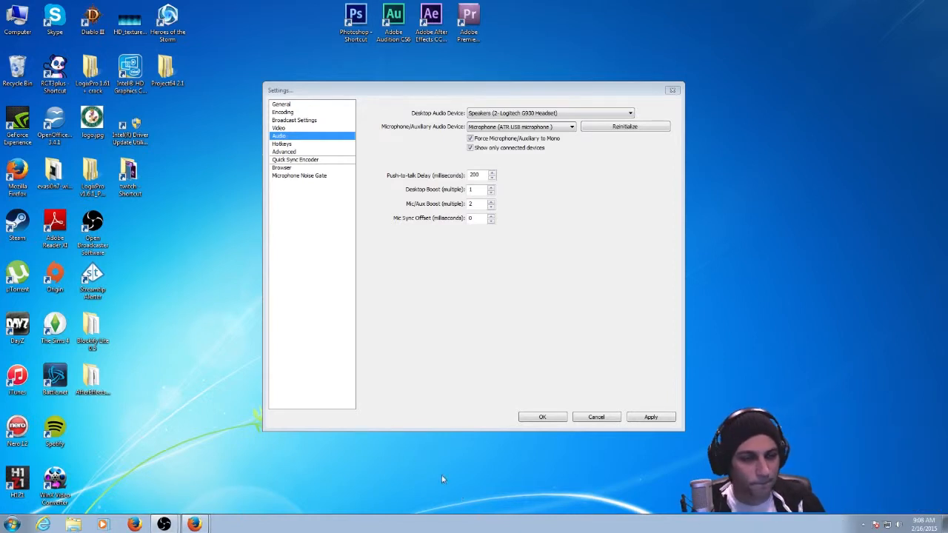
right_click(898, 524)
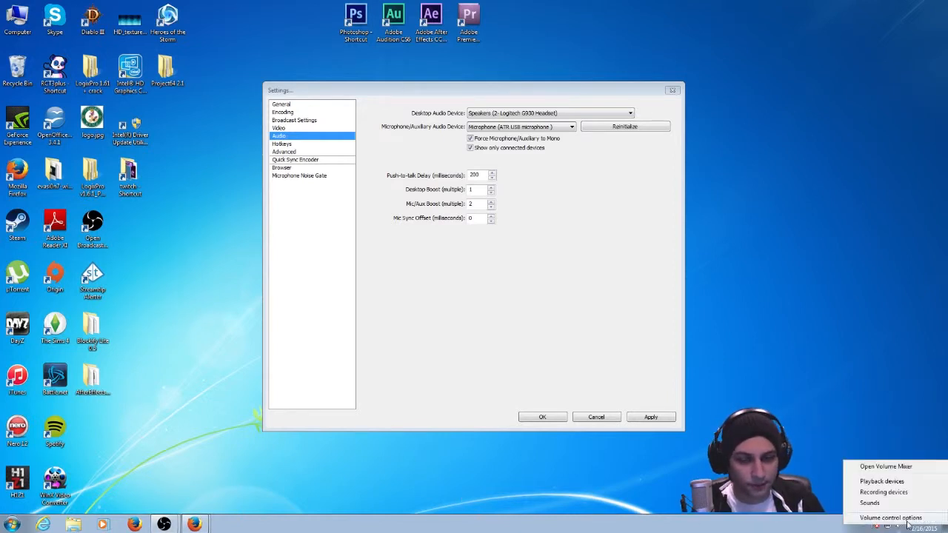
left_click(898, 482)
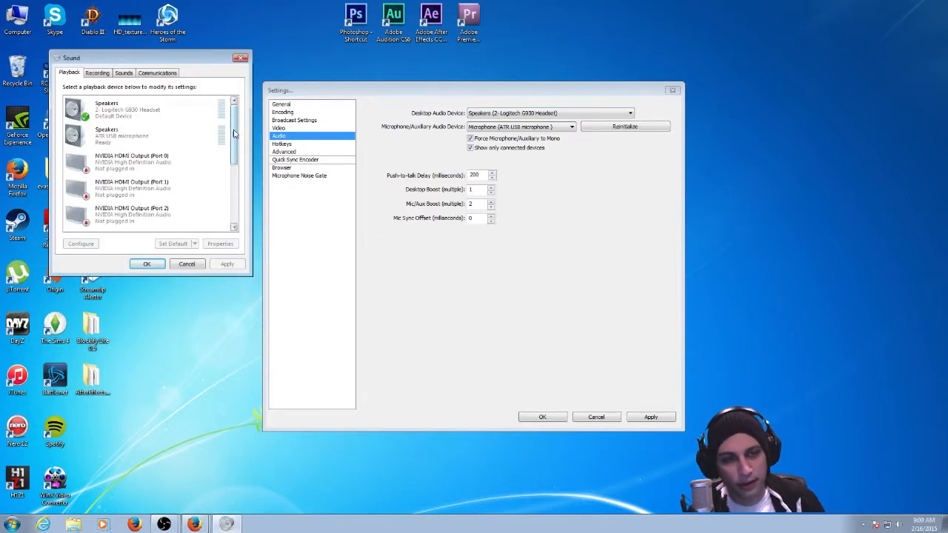
mouse_move(234, 134)
left_mouse_down()
mouse_move(243, 184)
mouse_move(230, 127)
left_mouse_up()
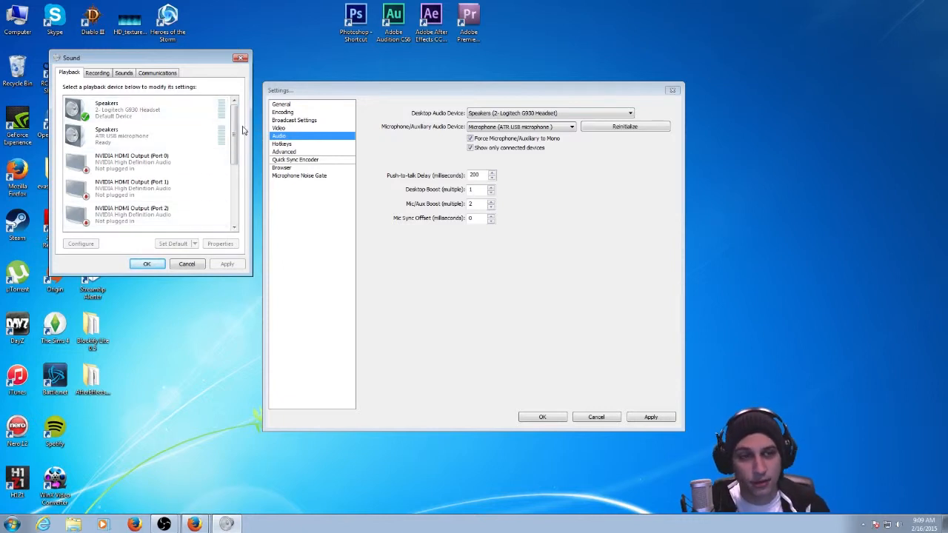
mouse_move(236, 120)
left_mouse_down()
mouse_move(238, 181)
mouse_move(234, 122)
left_mouse_up()
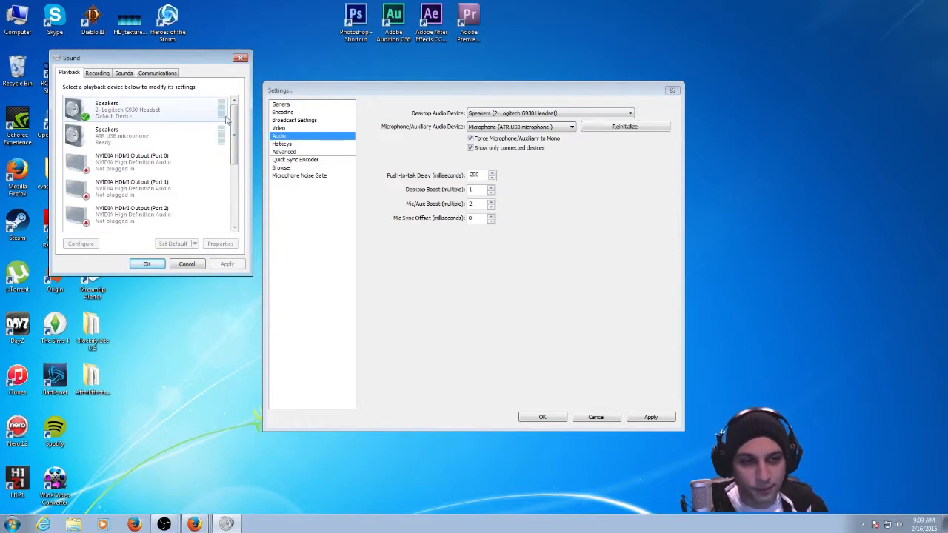
right_click(157, 126)
left_click_drag(233, 112, 240, 164)
right_click(137, 183)
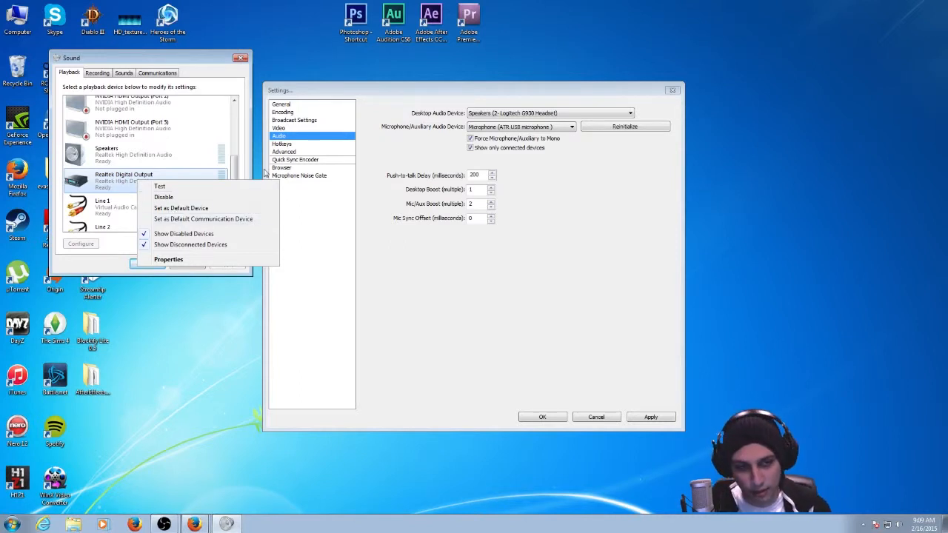
left_click(244, 160)
scroll(240, 172, "up", 3)
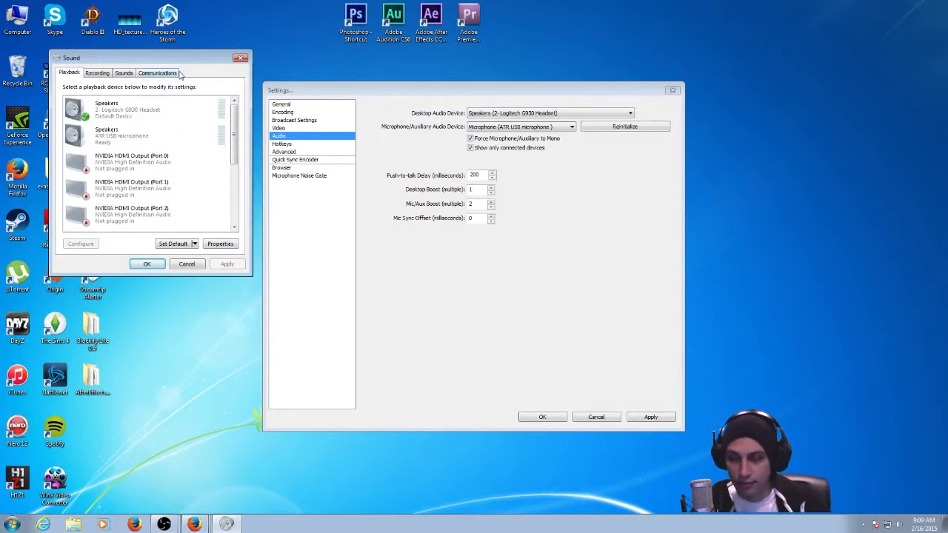
left_click(245, 59)
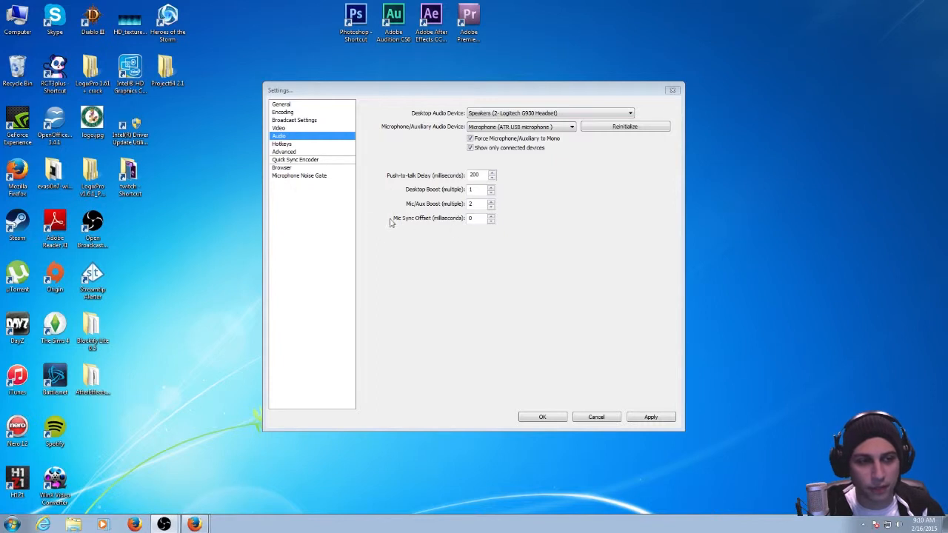
Review the hotkey settings and the x264 CPU preset choices in the advanced settings.
left_click(285, 144)
left_click(426, 294)
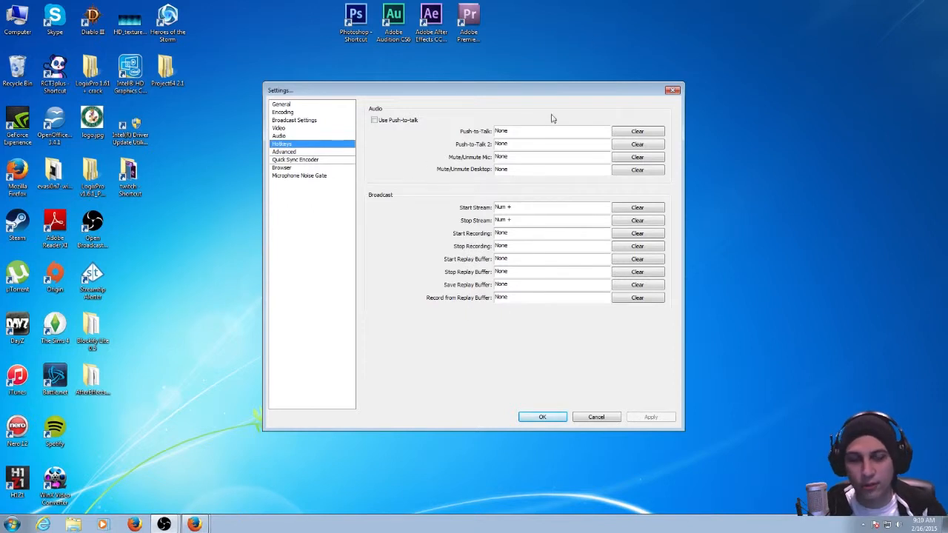
left_click(274, 152)
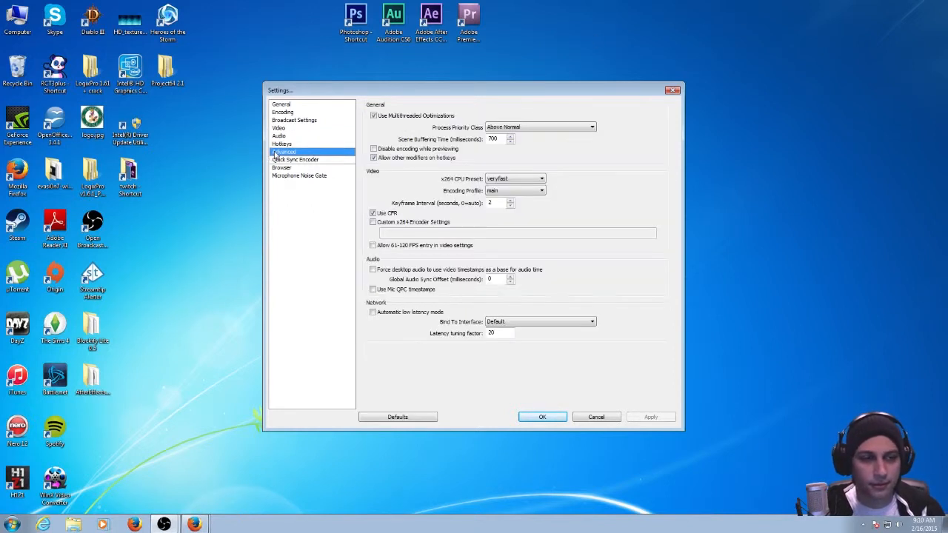
left_click_drag(395, 90, 362, 65)
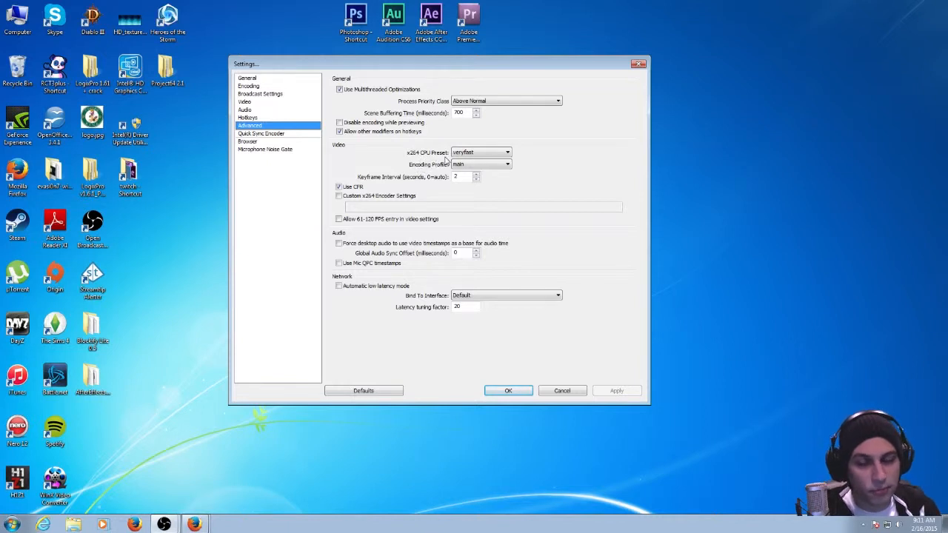
left_click(498, 155)
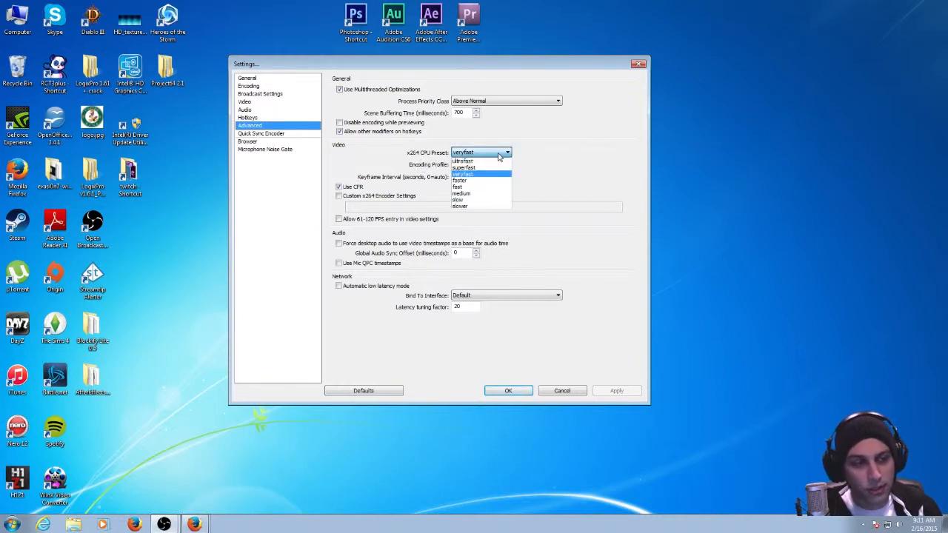
left_click(499, 155)
left_click(498, 156)
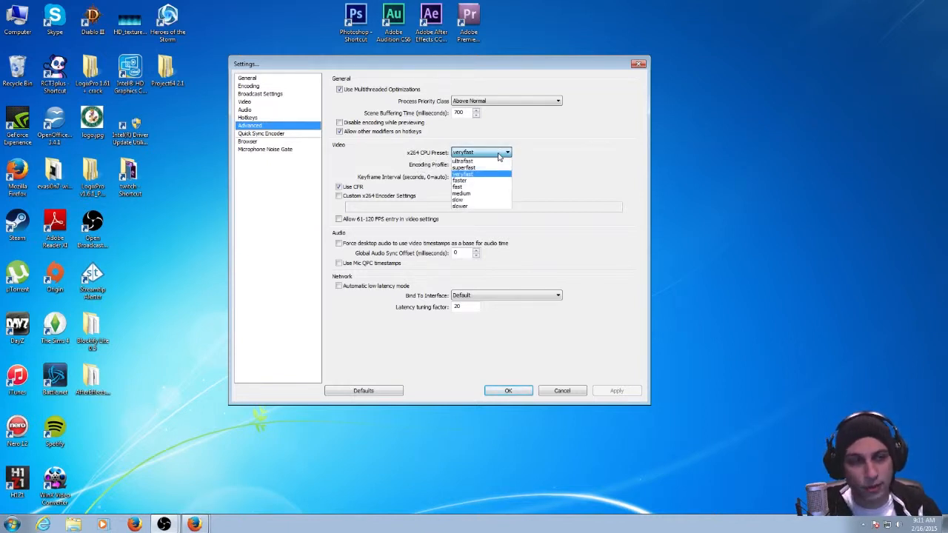
left_click(552, 137)
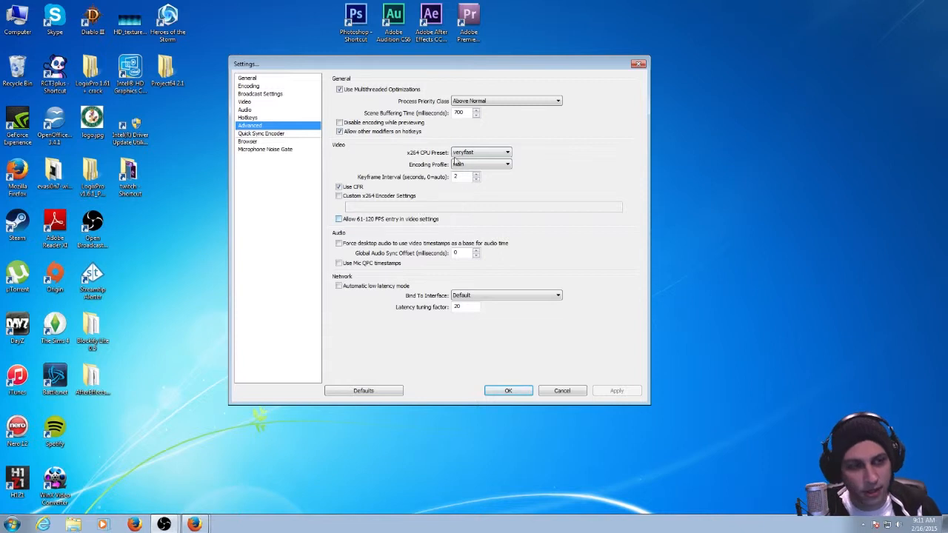
left_click(466, 152)
left_click(551, 161)
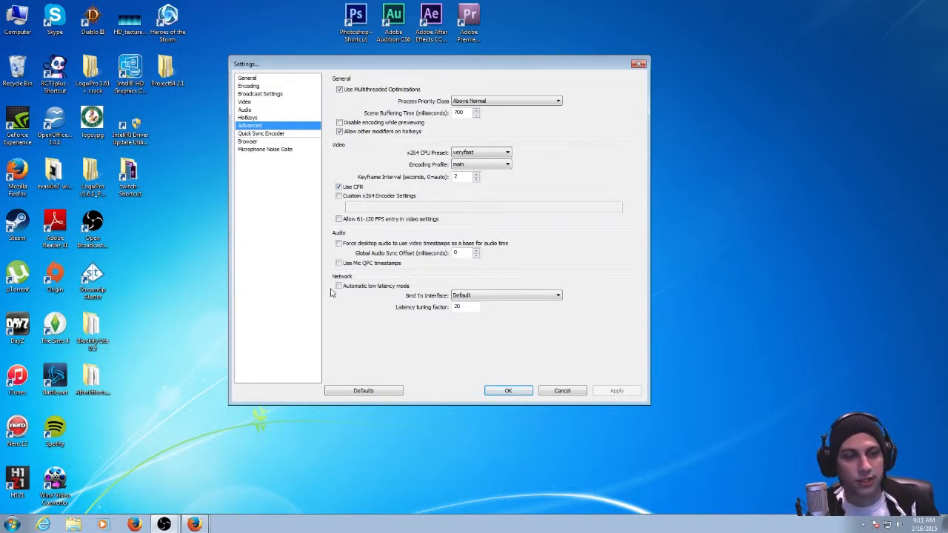
Enable the level preview in the microphone noise gate settings and accept the settings dialog.
left_click(271, 135)
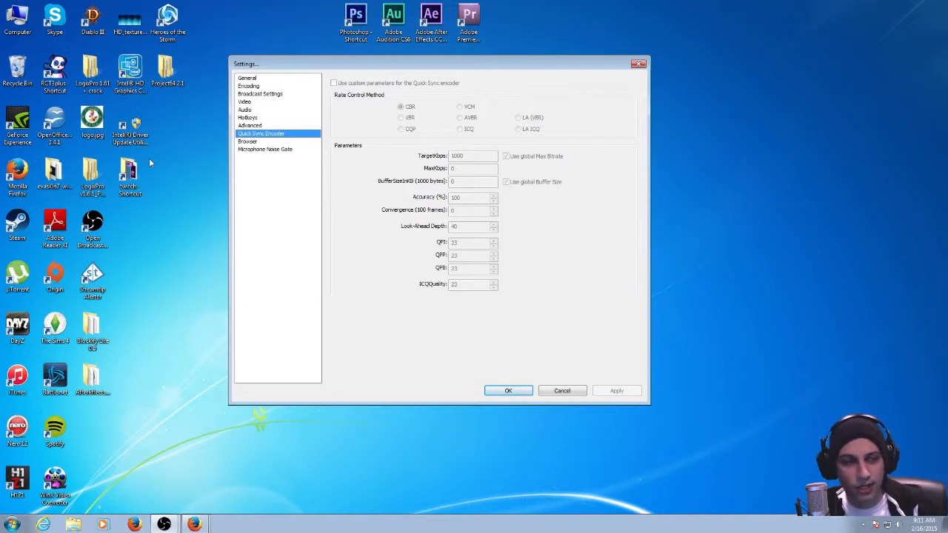
left_click(254, 142)
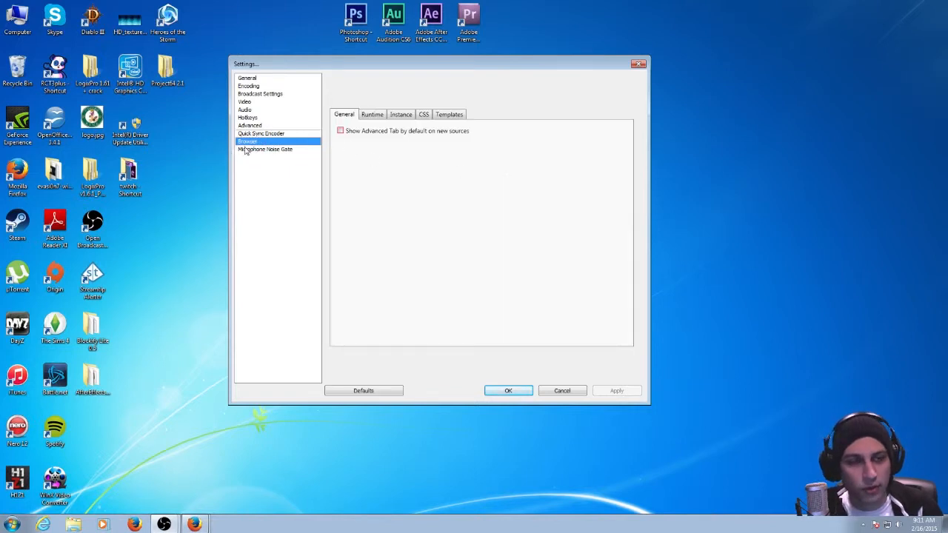
left_click(249, 150)
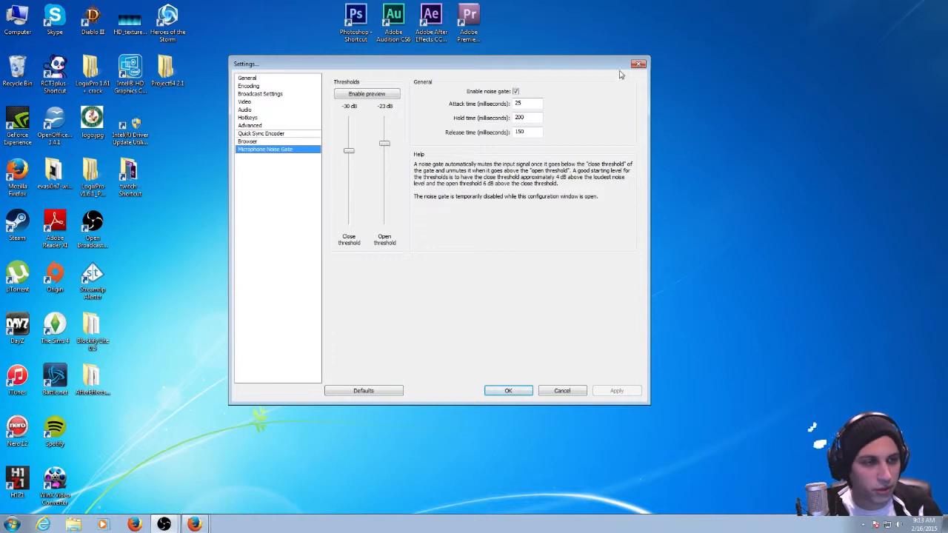
left_click(365, 96)
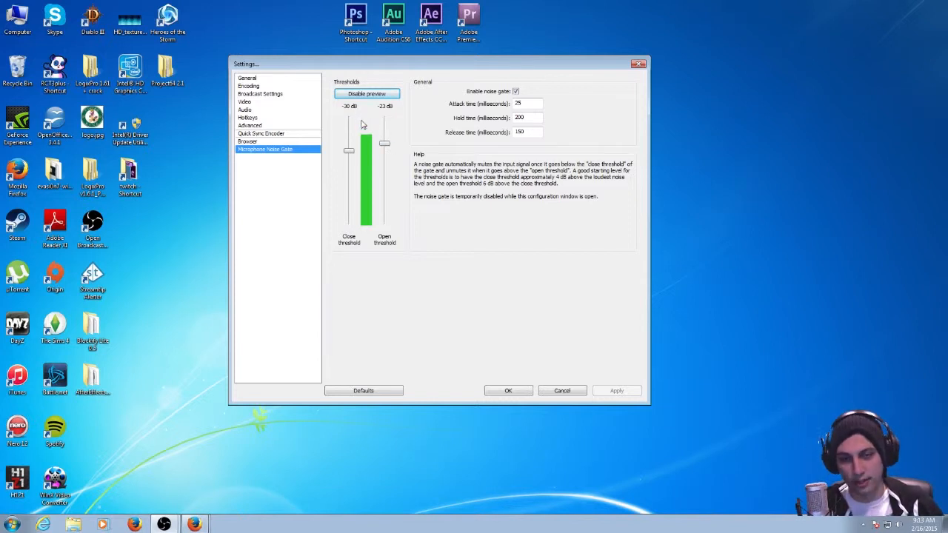
left_click(508, 391)
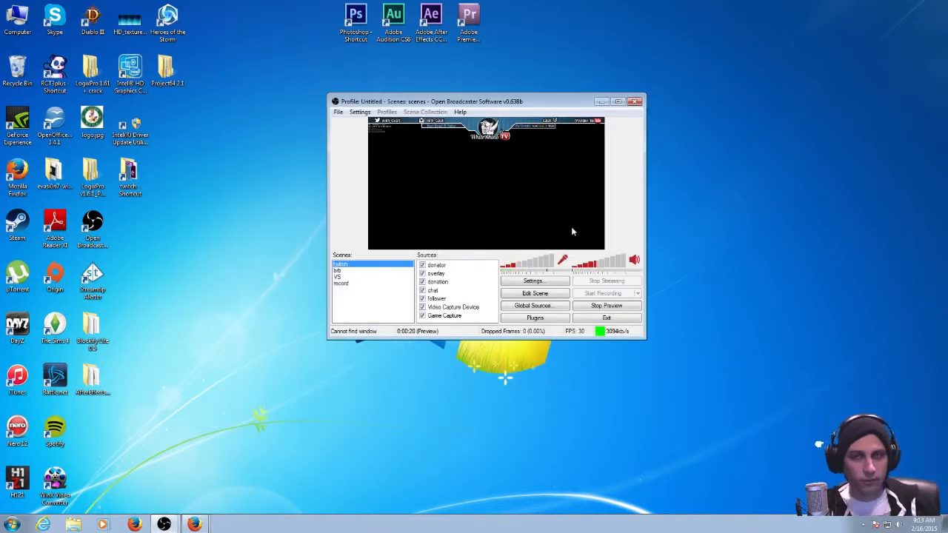
Stop the stream preview and show the options for adding a scene.
left_click(596, 308)
left_click_drag(562, 103, 543, 77)
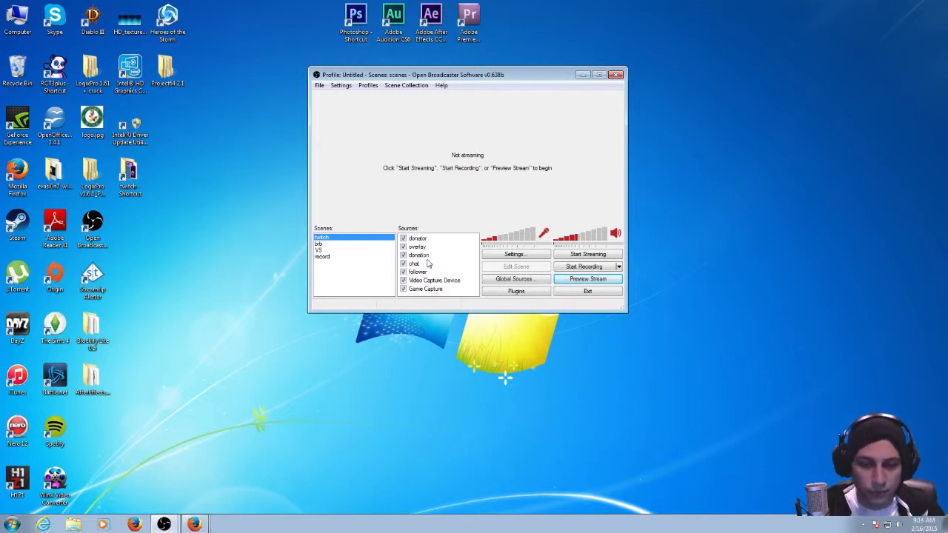
right_click(342, 276)
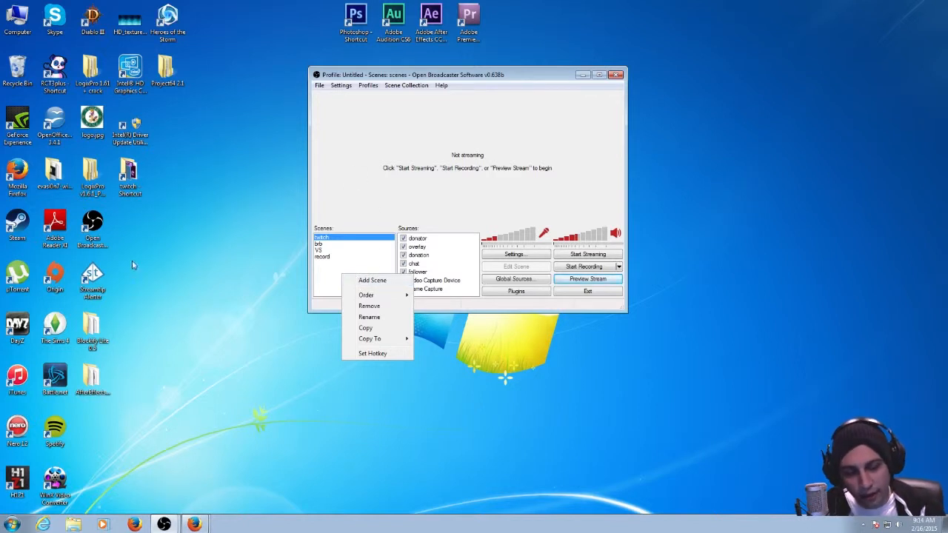
left_click(252, 380)
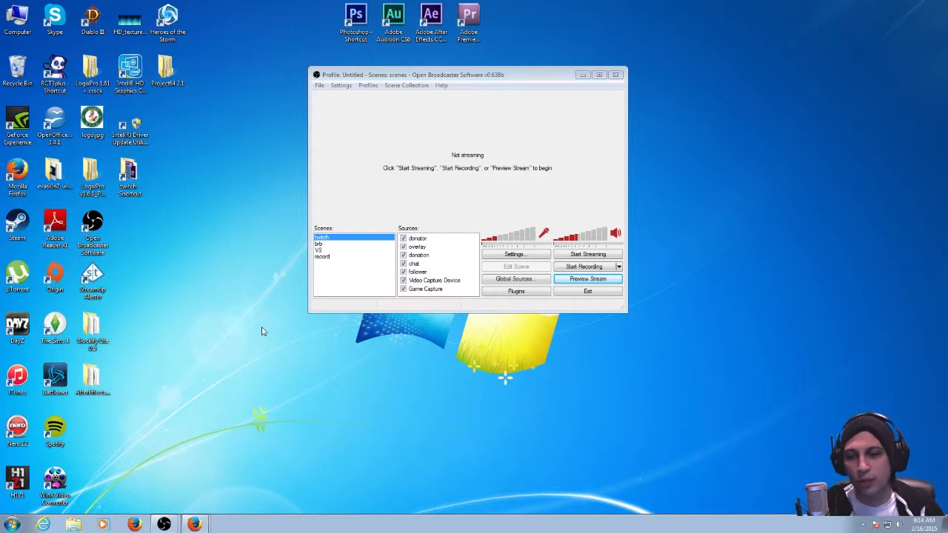
right_click(367, 282)
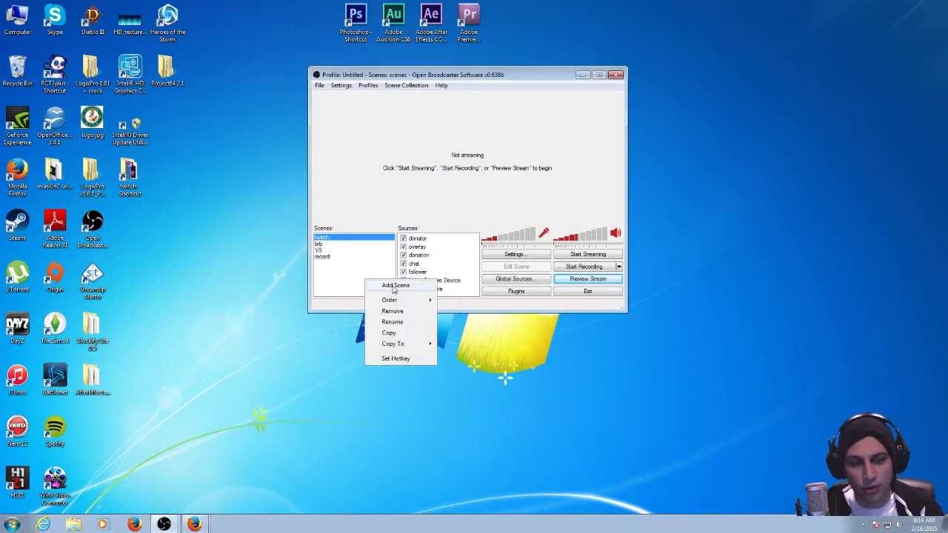
left_click(340, 283)
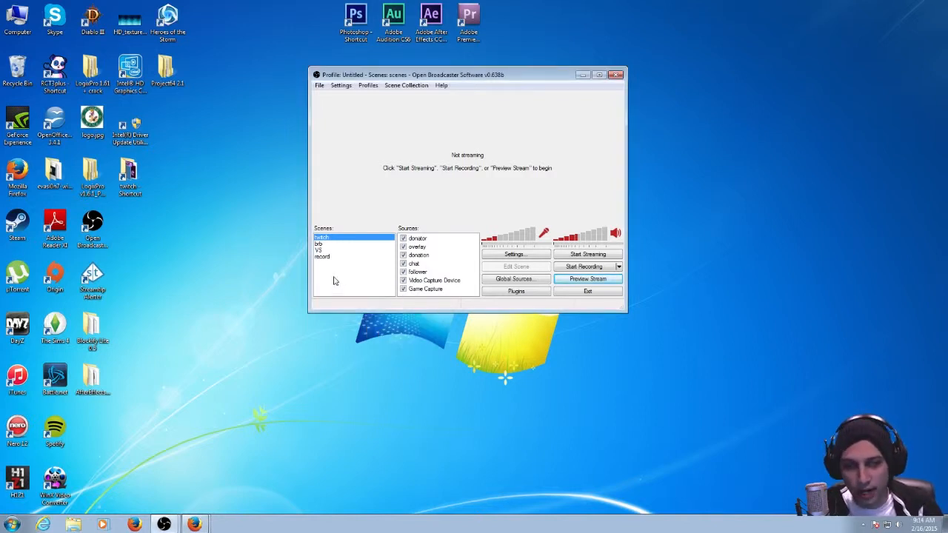
Look through the sources of the brb, VS and record scenes and return to the twitch scene.
left_click(322, 245)
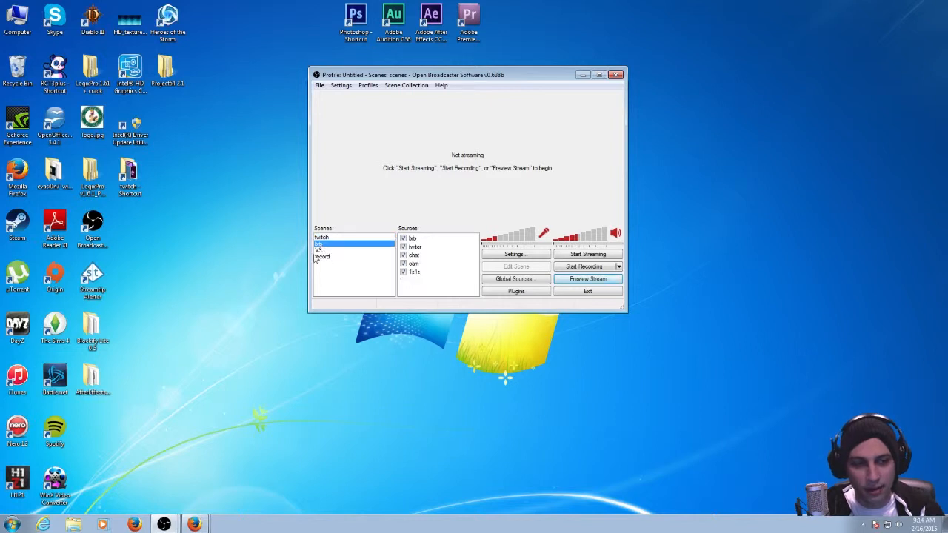
left_click(318, 251)
left_click(321, 257)
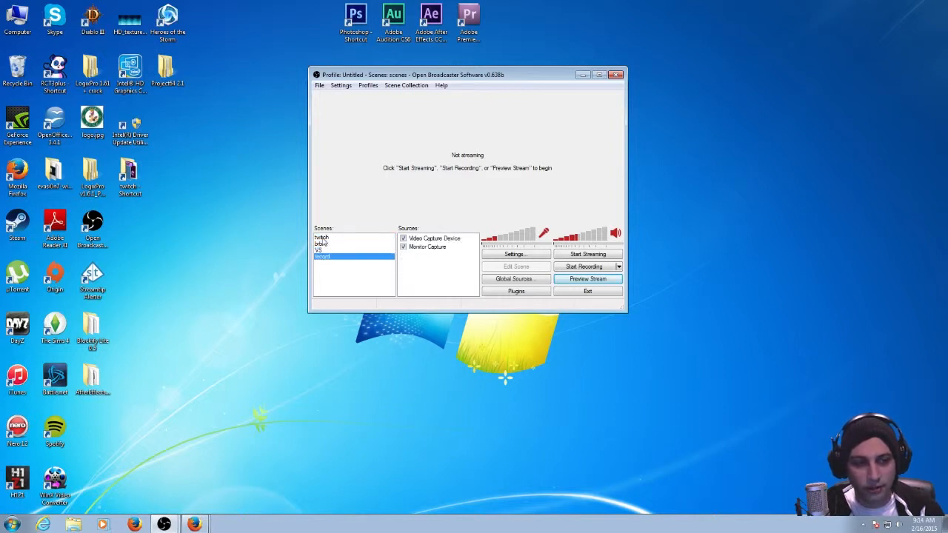
left_click(322, 237)
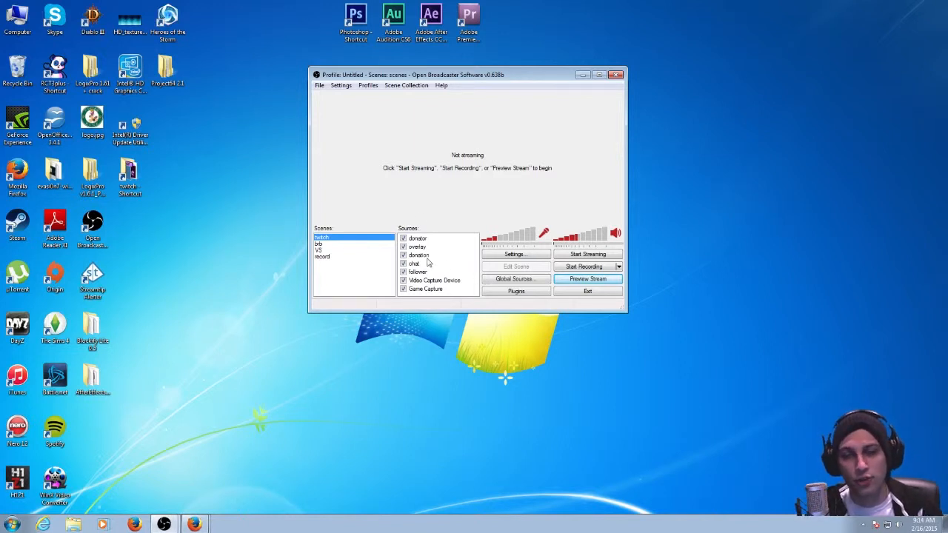
Start the stream preview of the twitch scene and maximize the Open Broadcaster Software window.
left_click(601, 284)
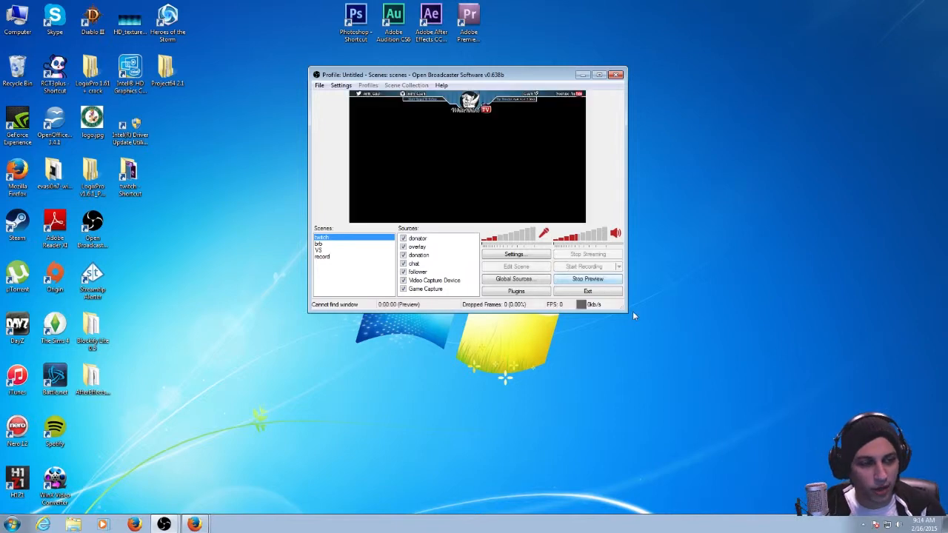
left_click_drag(624, 309, 722, 381)
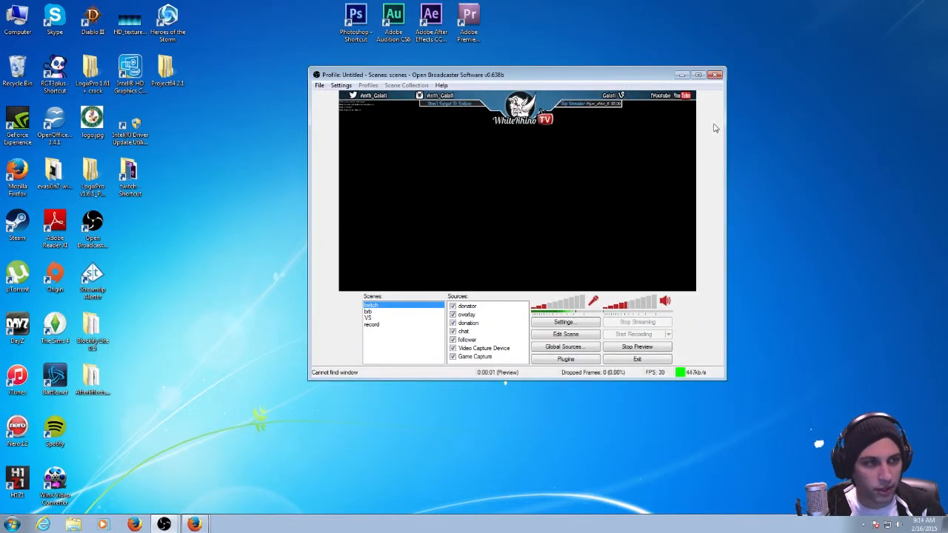
left_click(694, 75)
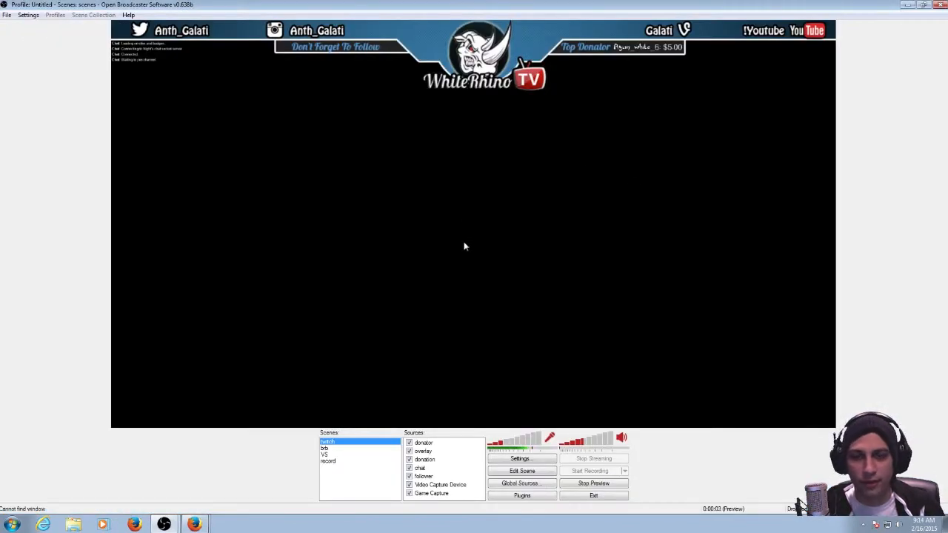
Hide all sources of the twitch scene: donator, overlay, donation, chat, follower, Video Capture Device and Game Capture.
left_click(409, 442)
left_click(410, 451)
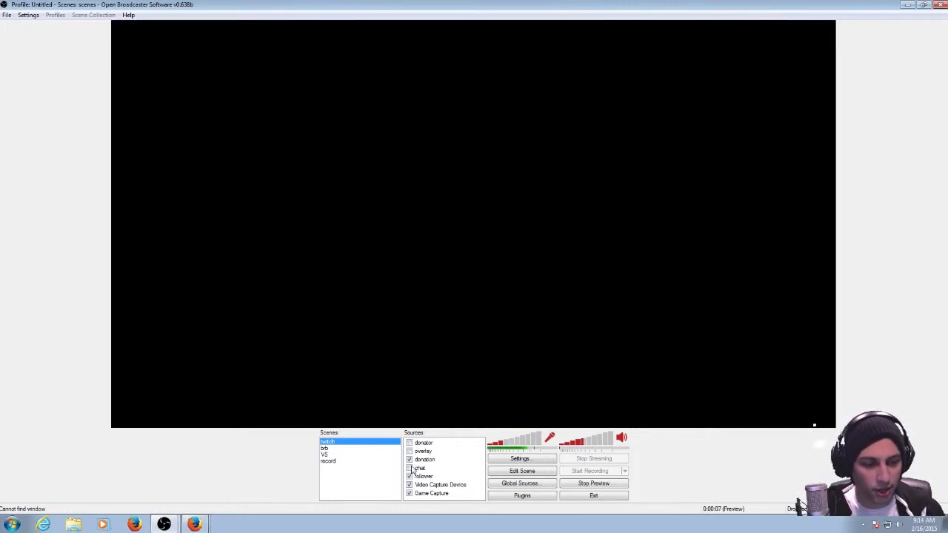
left_click(409, 459)
left_click(409, 468)
left_click(410, 476)
left_click(410, 485)
left_click(409, 493)
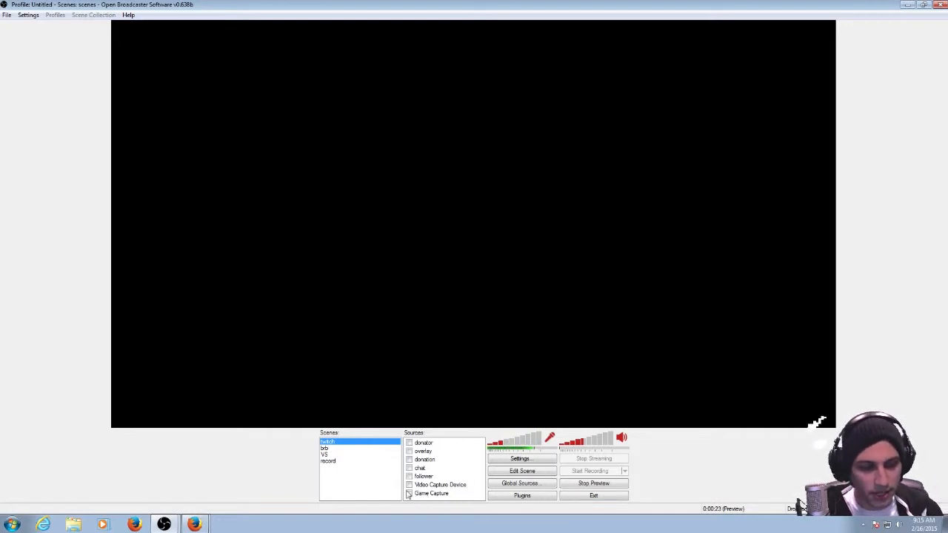
Show the source types that can be added to the twitch scene, and close the list without adding one.
left_click(428, 495)
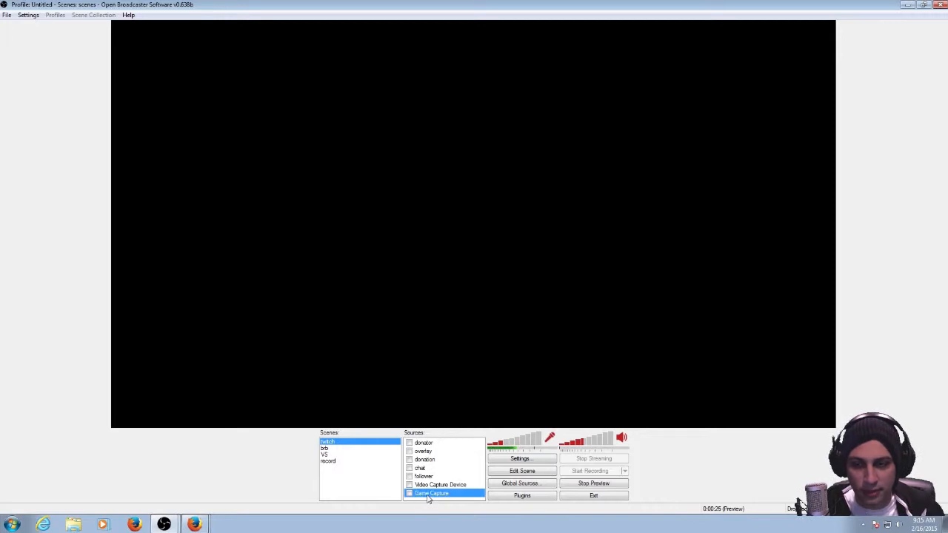
right_click(461, 469)
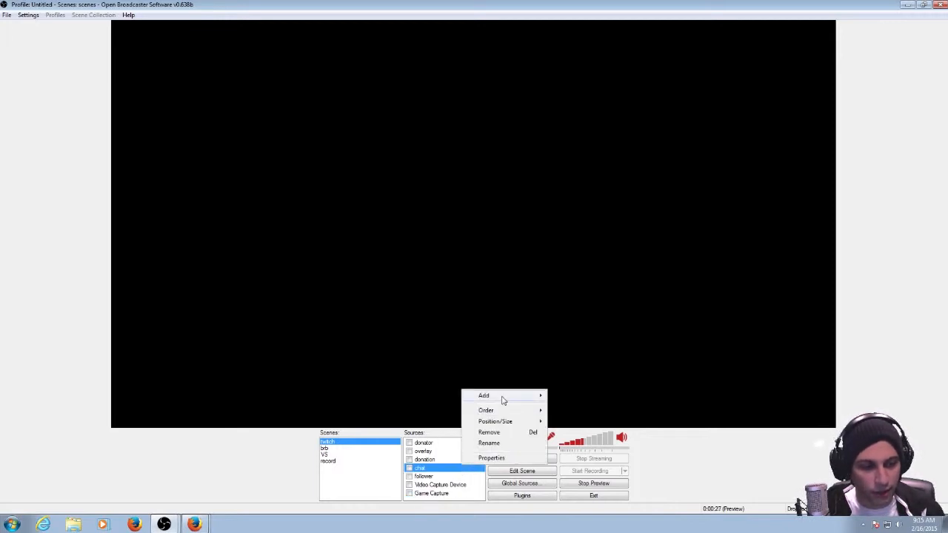
mouse_move(502, 400)
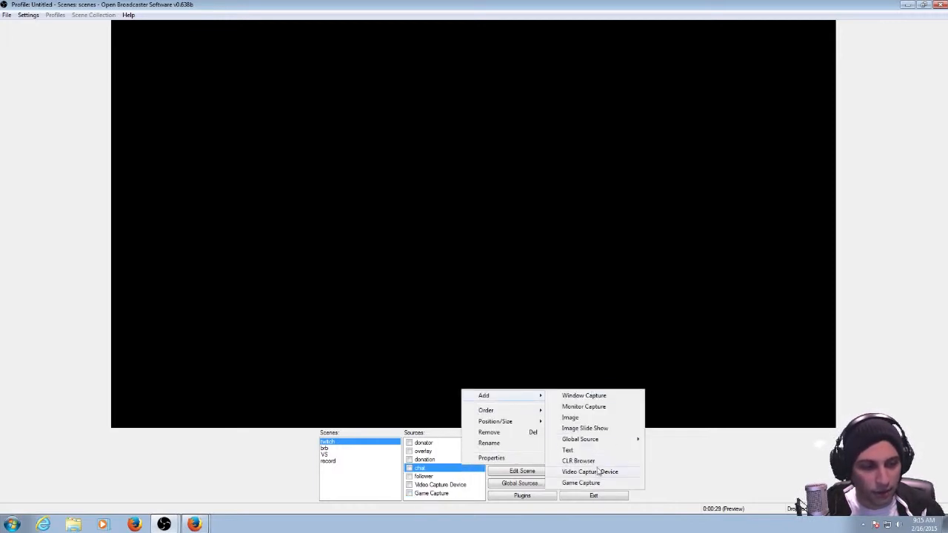
left_click(364, 496)
In the Game Capture source's properties, refresh the application list, select the H1Z1 application and confirm.
double_click(440, 493)
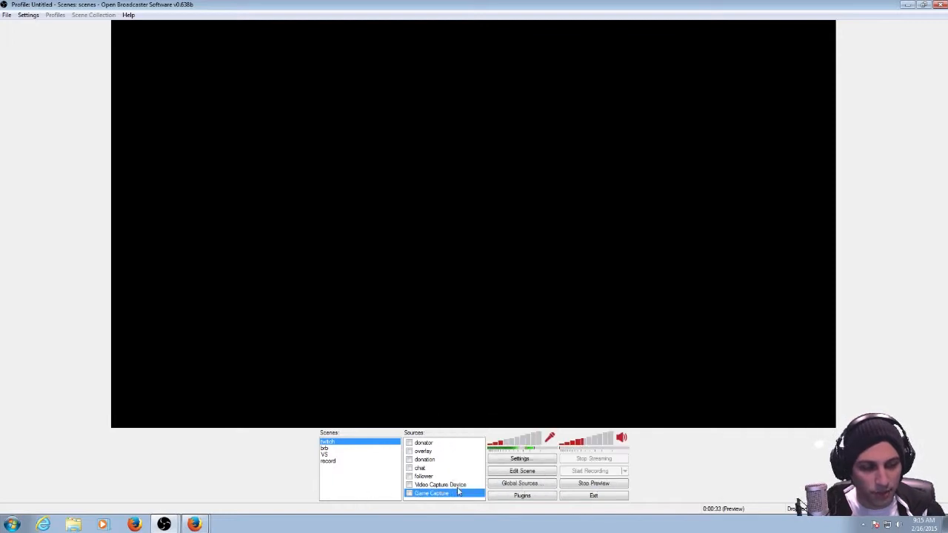
left_click_drag(148, 37, 352, 69)
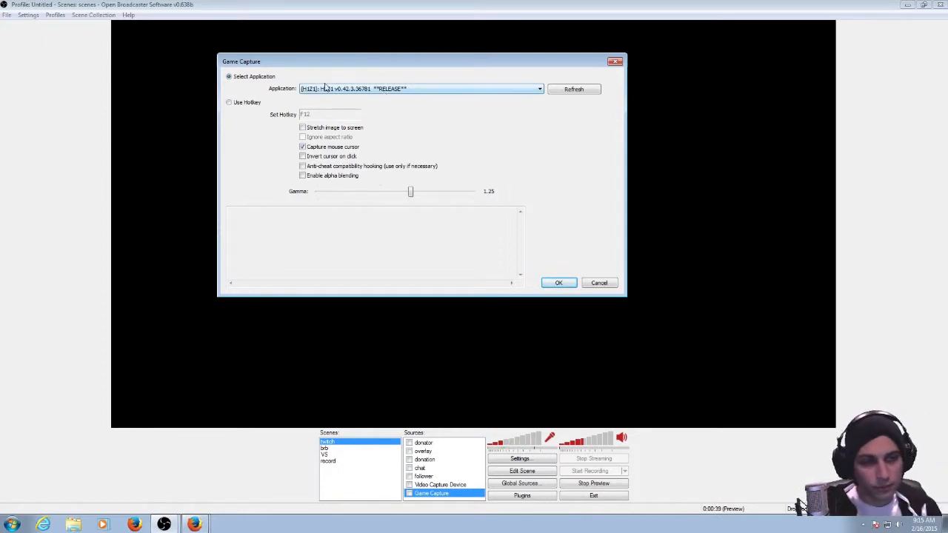
left_click(552, 89)
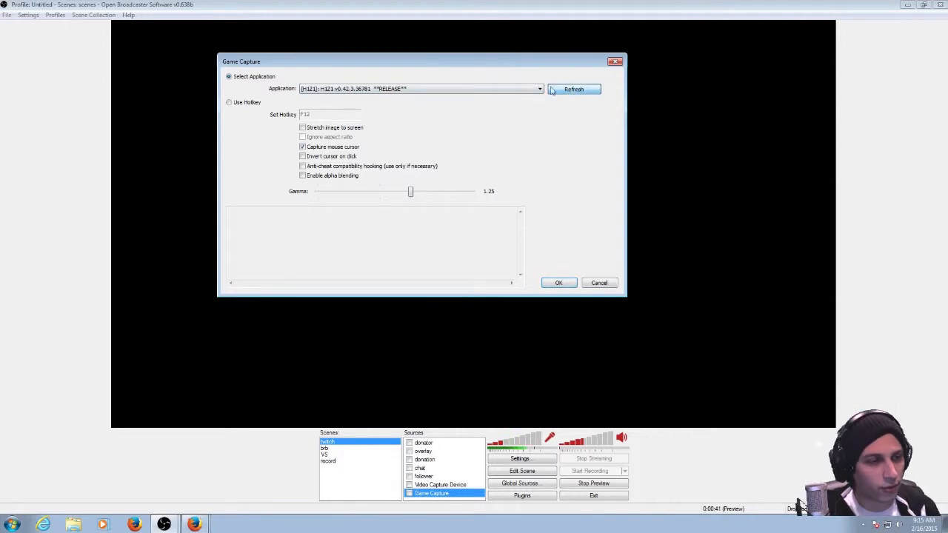
left_click(482, 89)
left_click(420, 139)
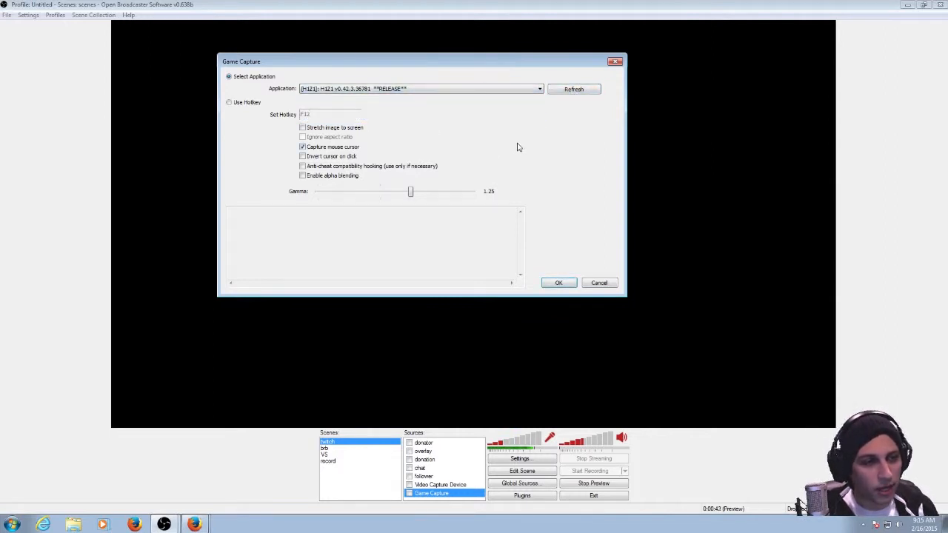
left_click(559, 284)
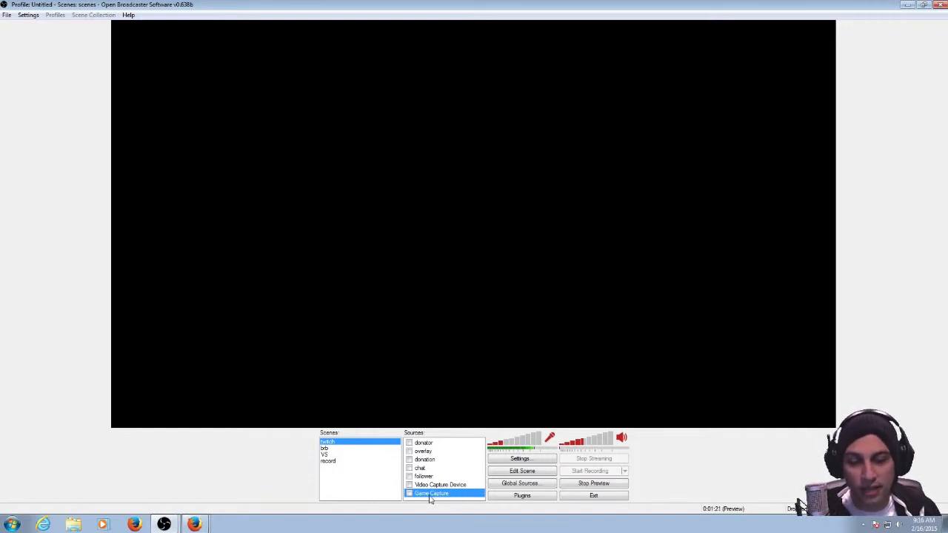
Show all sources of the twitch scene: overlay, chat, follower, donation, Video Capture Device, donator and Game Capture.
left_click(409, 451)
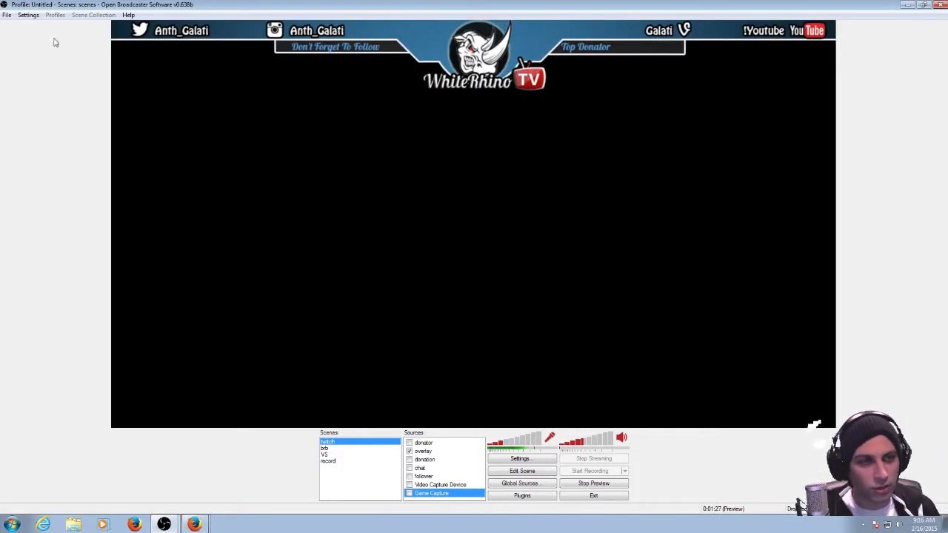
left_click(409, 467)
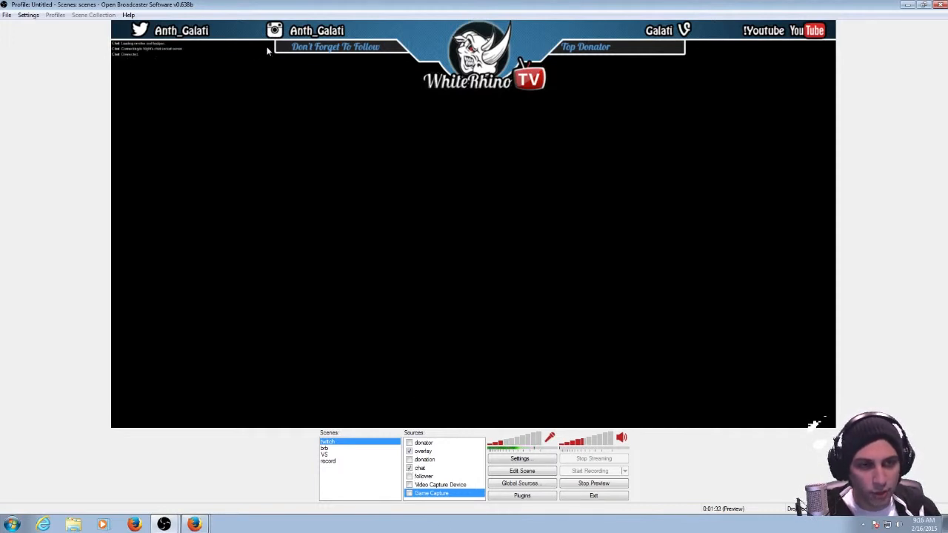
left_click(409, 476)
left_click(409, 460)
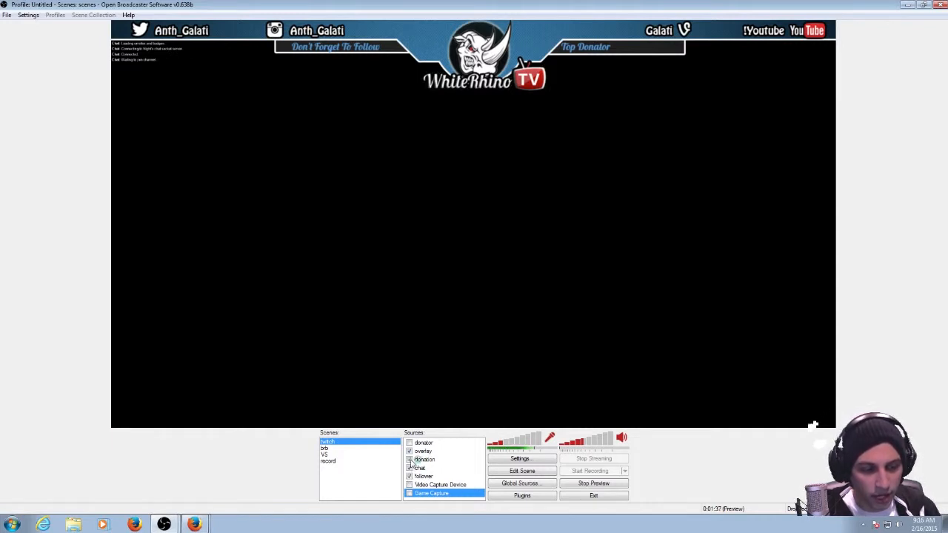
left_click(409, 485)
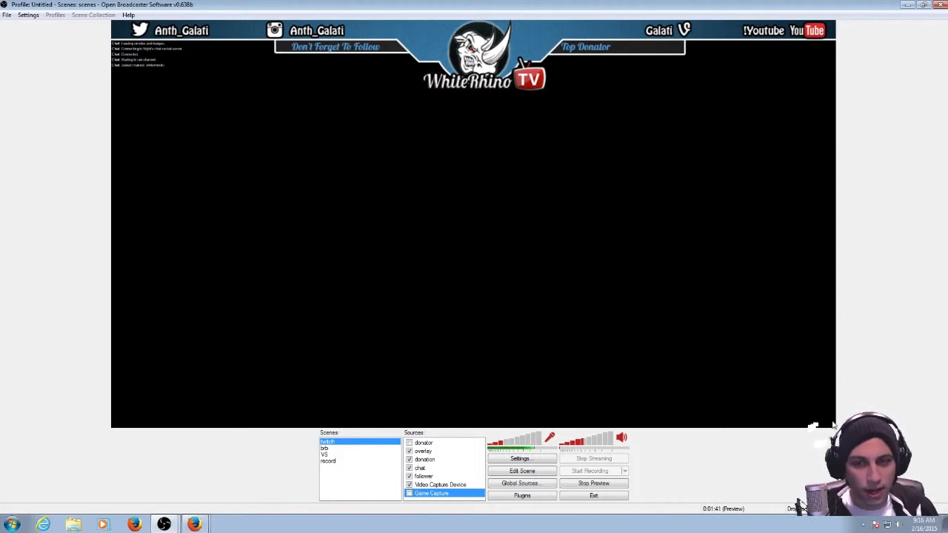
left_click(428, 485)
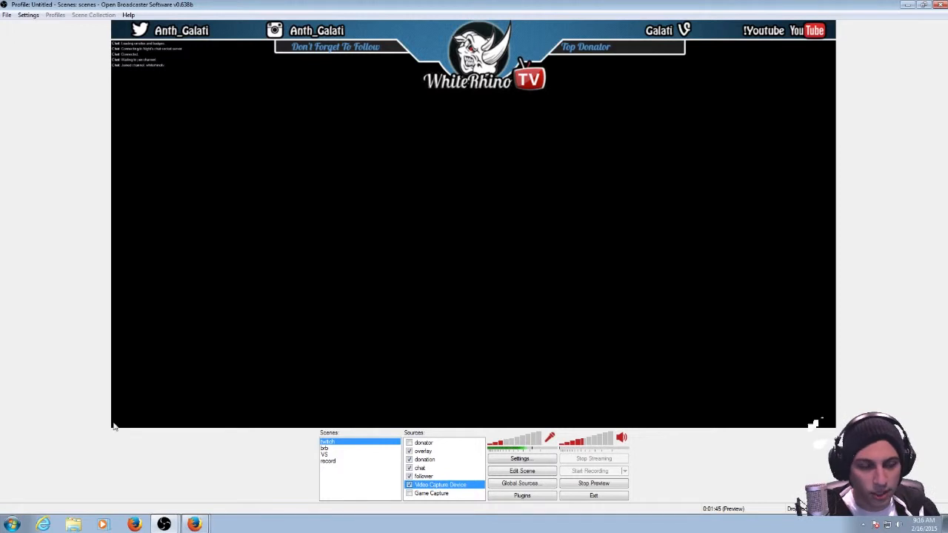
left_click(409, 443)
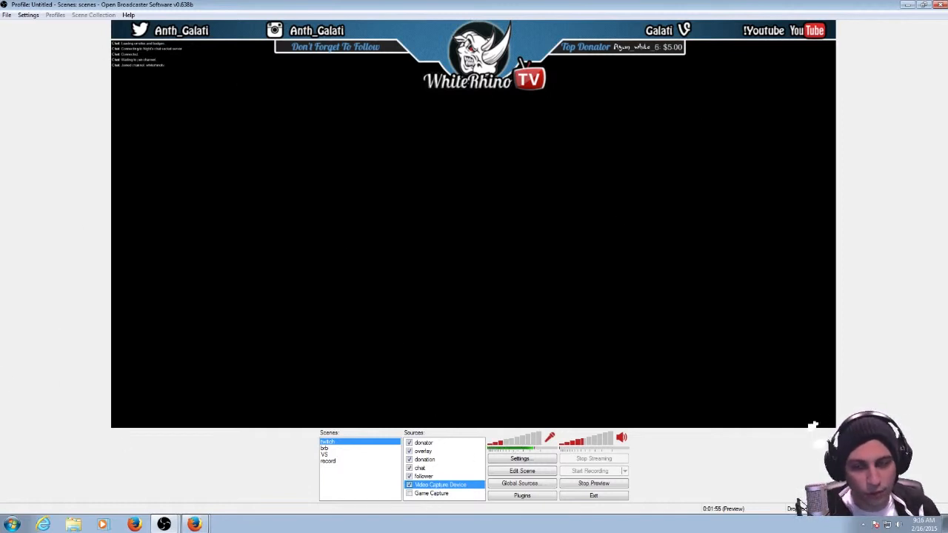
left_click(410, 494)
left_click(429, 494)
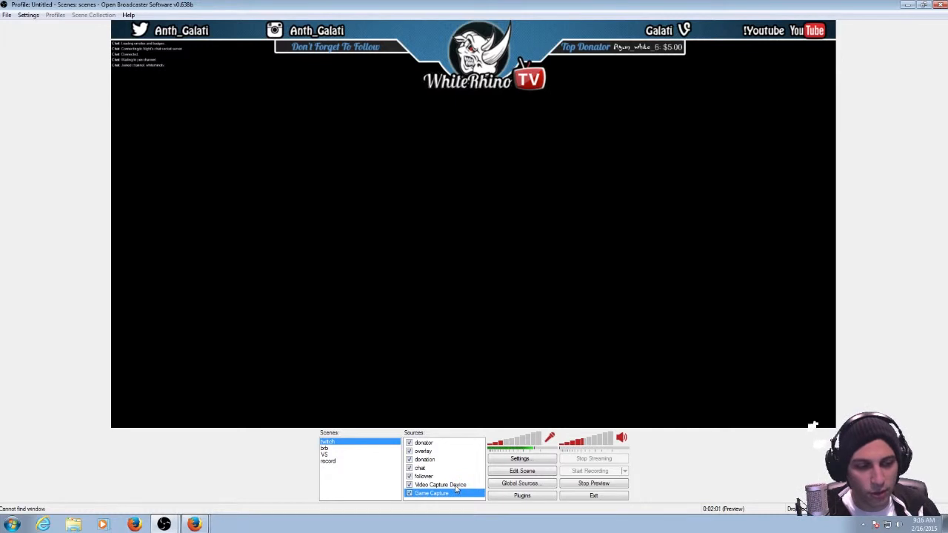
Restore the Open Broadcaster Software window to its smaller size and stop the stream preview.
left_click(456, 485)
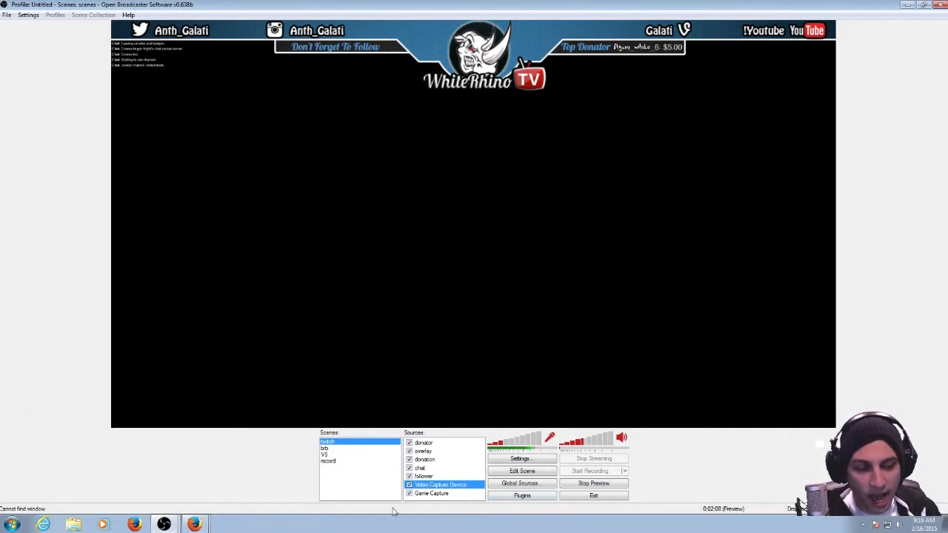
left_click(430, 494)
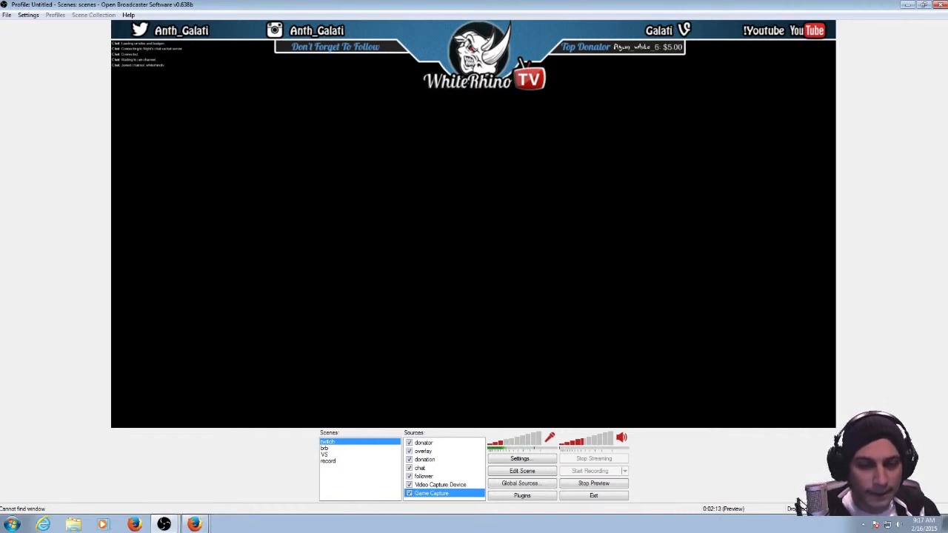
left_click(923, 5)
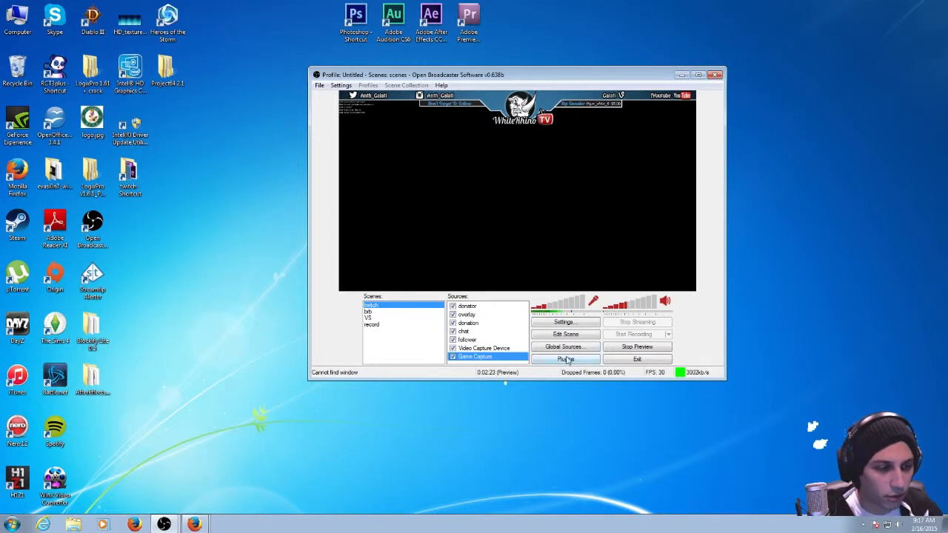
left_click(626, 352)
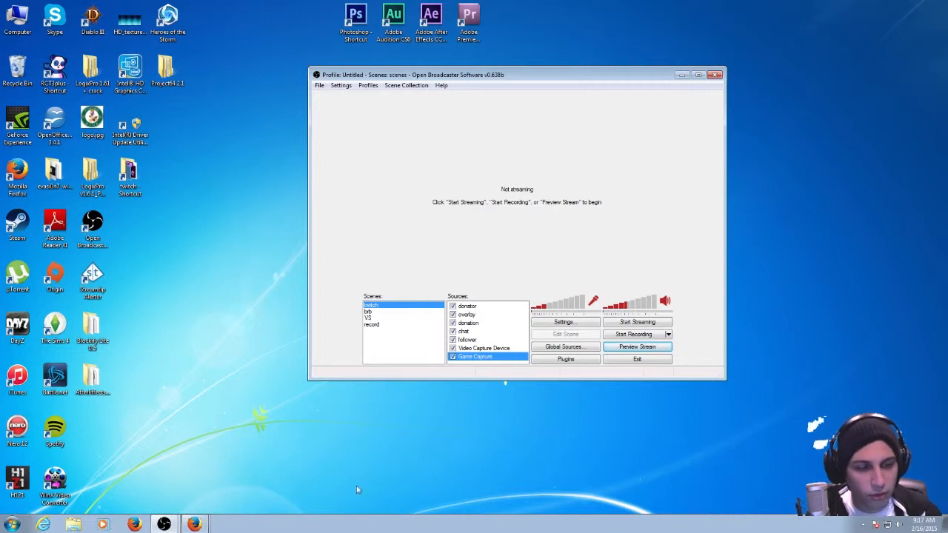
Switch to Firefox and load the google.ca home page in place of the old search results.
left_click(195, 524)
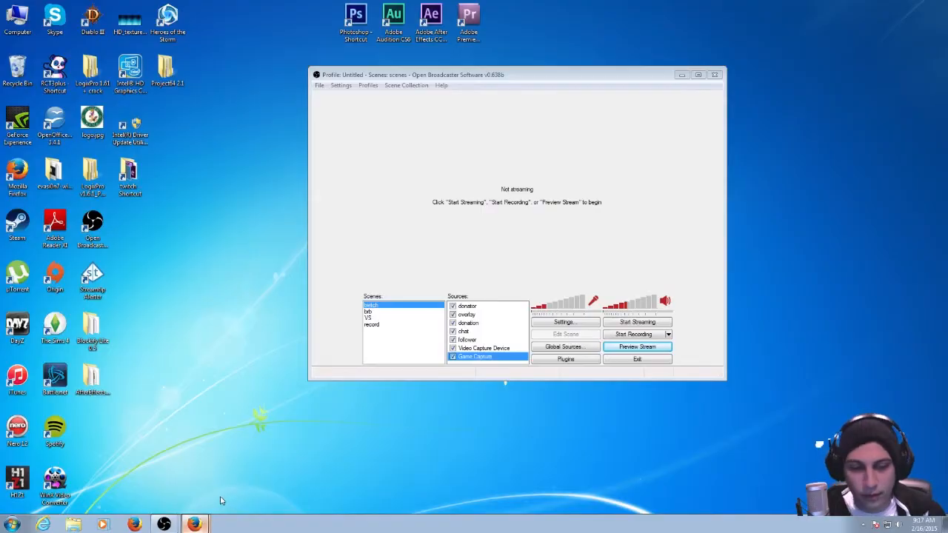
left_click(195, 524)
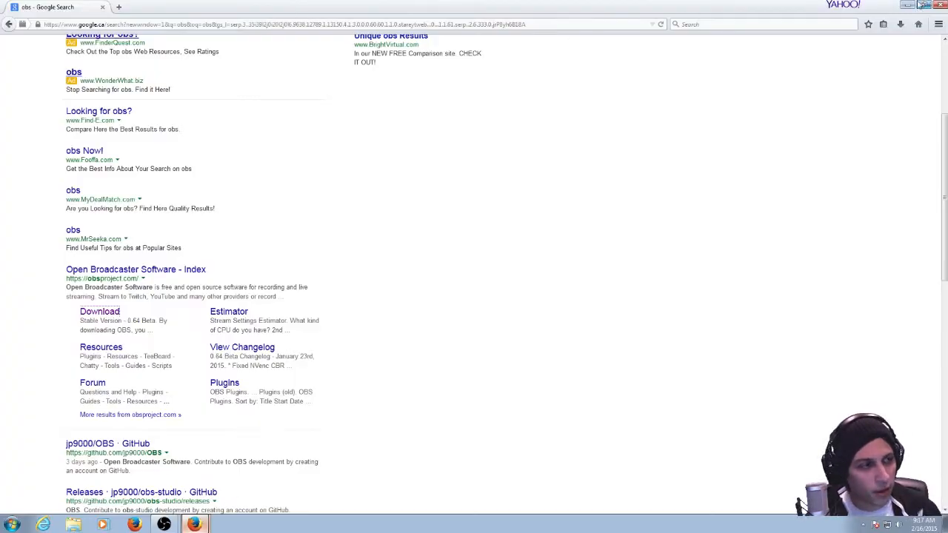
left_click(440, 26)
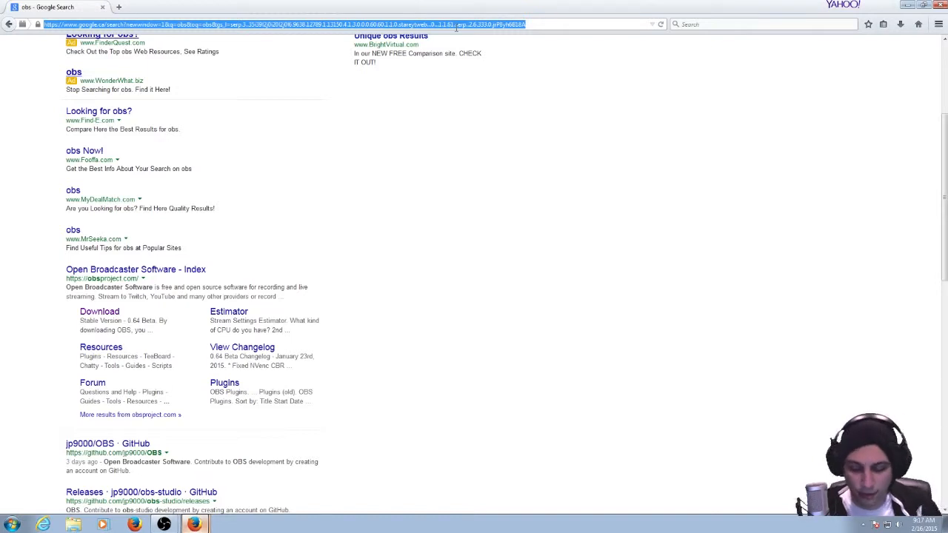
type("google.ca")
key("Return")
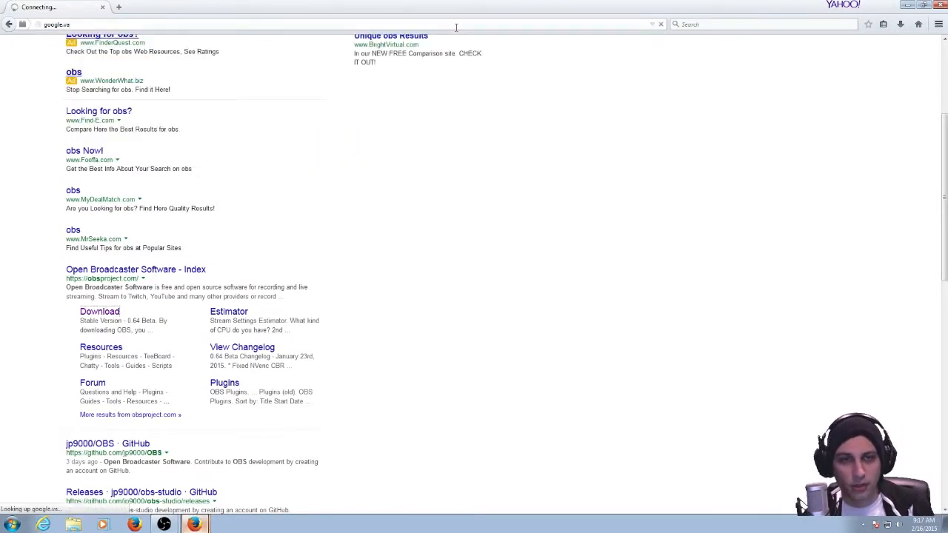
left_click(75, 27)
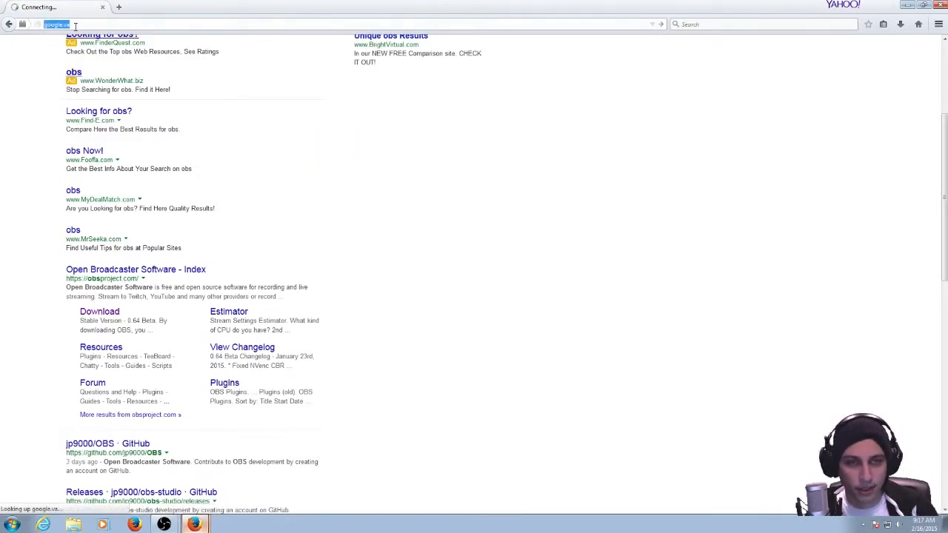
left_click(74, 26)
type("ca")
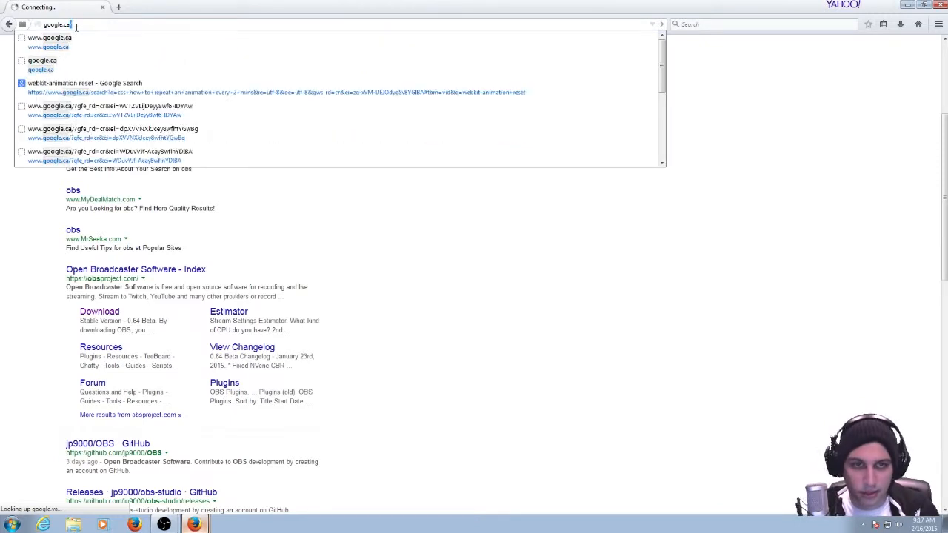
key("Return")
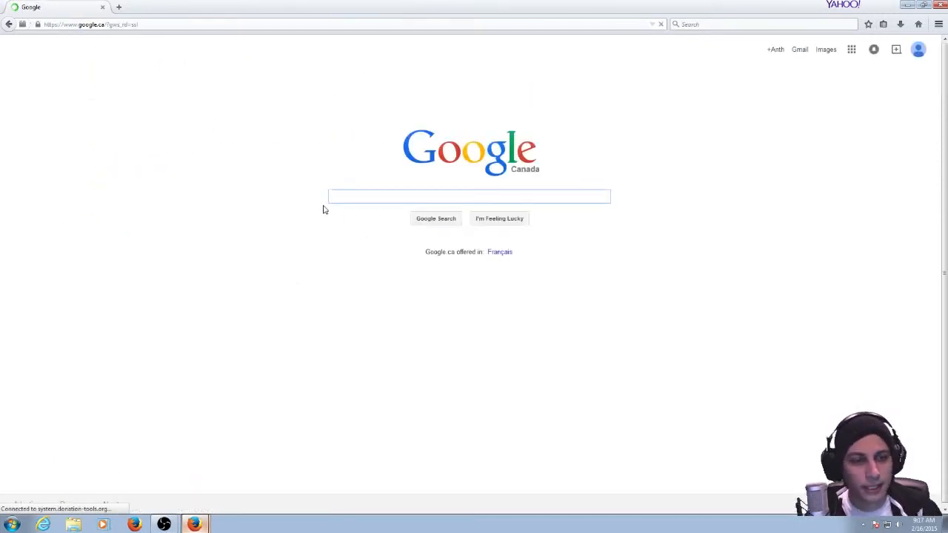
Close the advertising pop-up window and search Google for nightdev.
left_click(354, 201)
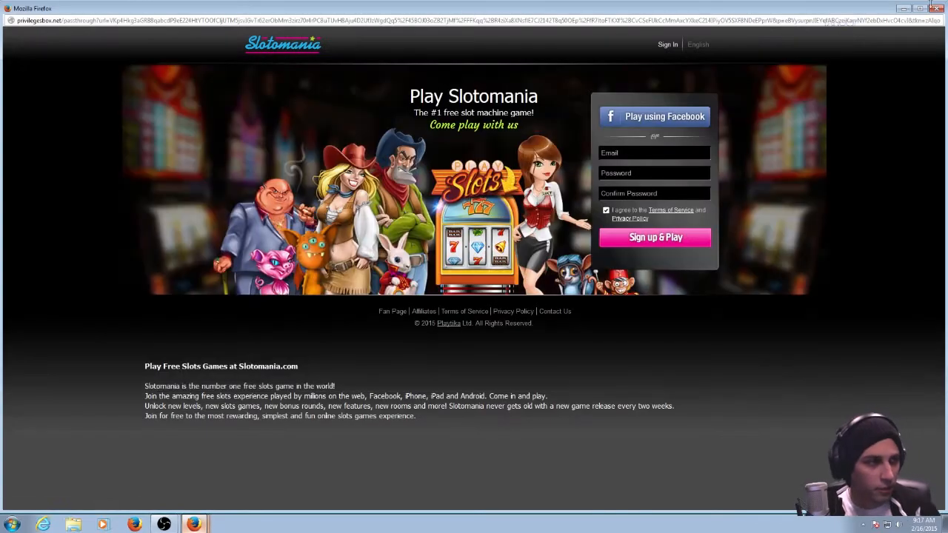
left_click(940, 5)
left_click(205, 7)
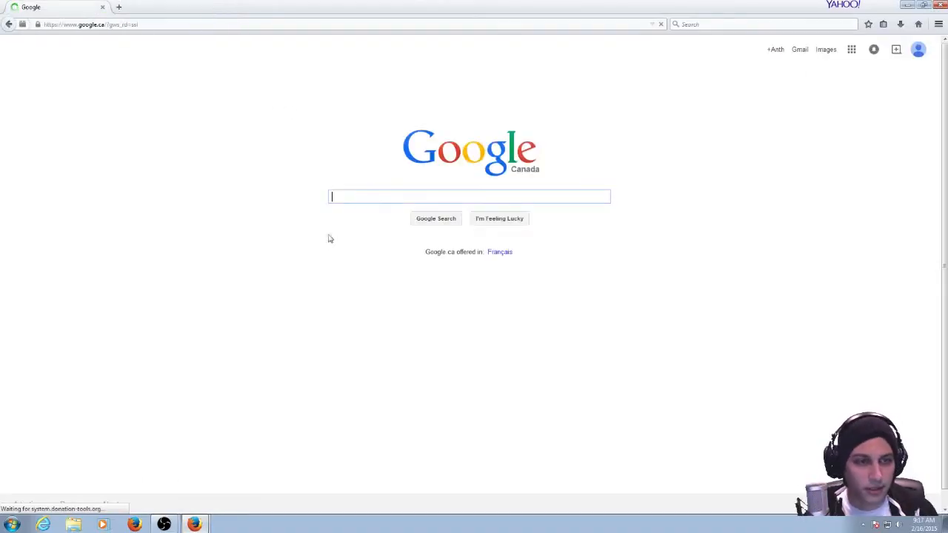
type("nigh")
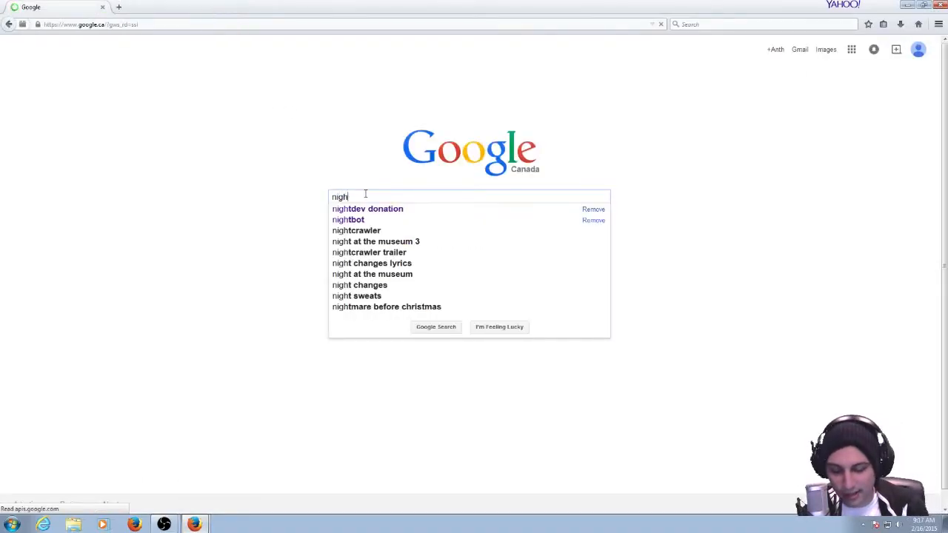
type("tdev")
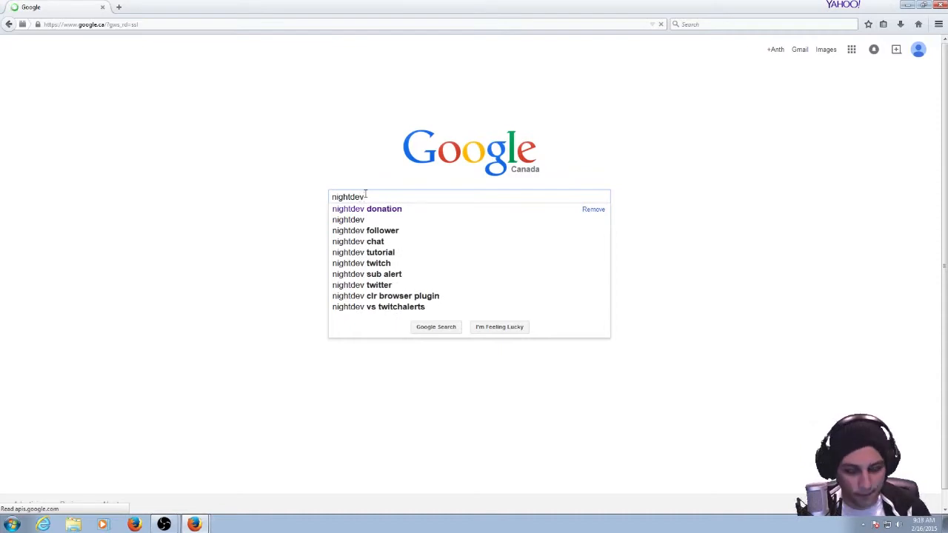
key("Return")
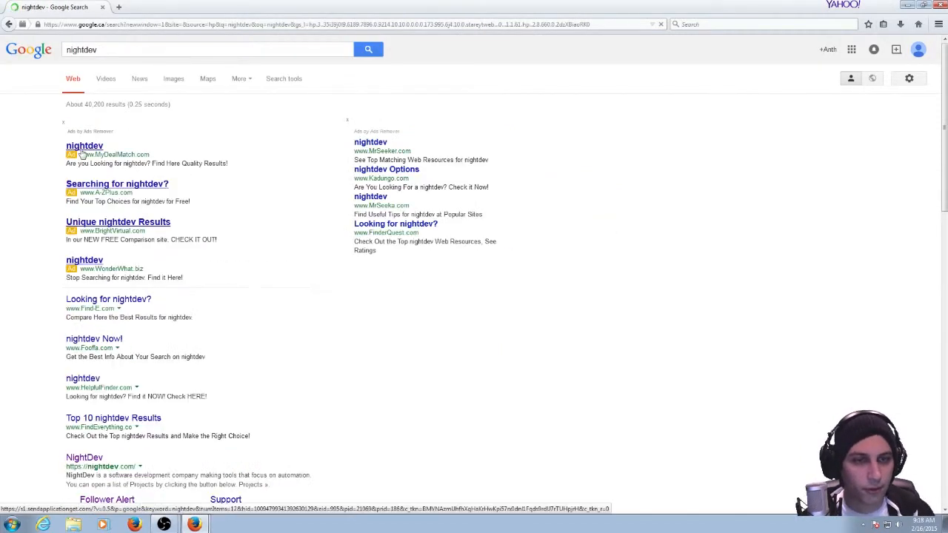
Open the NightDev website's Follower Alert project and bring up its installation instructions for OBS.
left_click(84, 457)
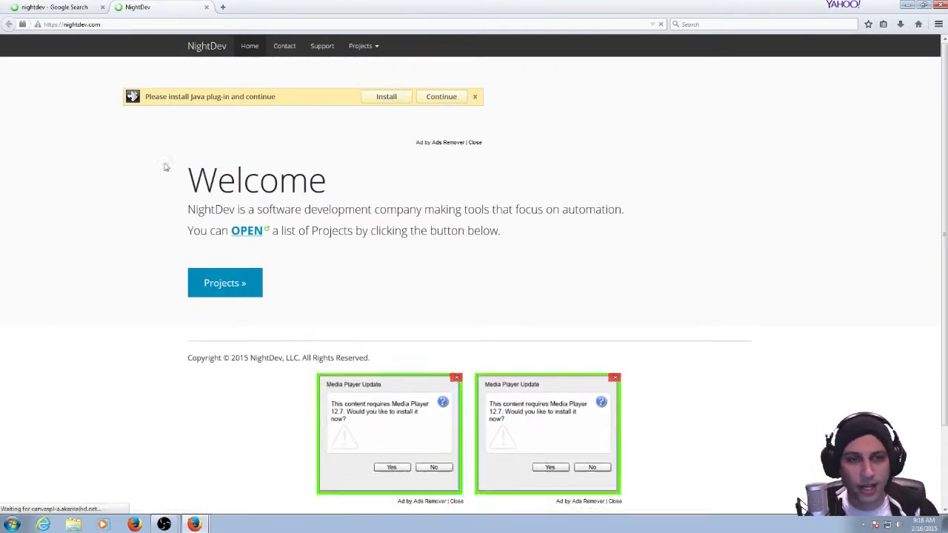
left_click(368, 52)
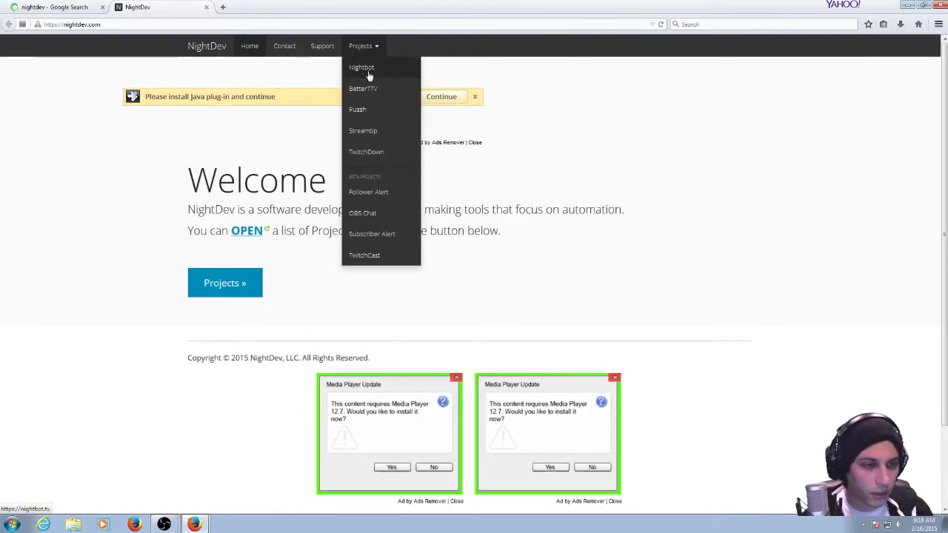
left_click(380, 201)
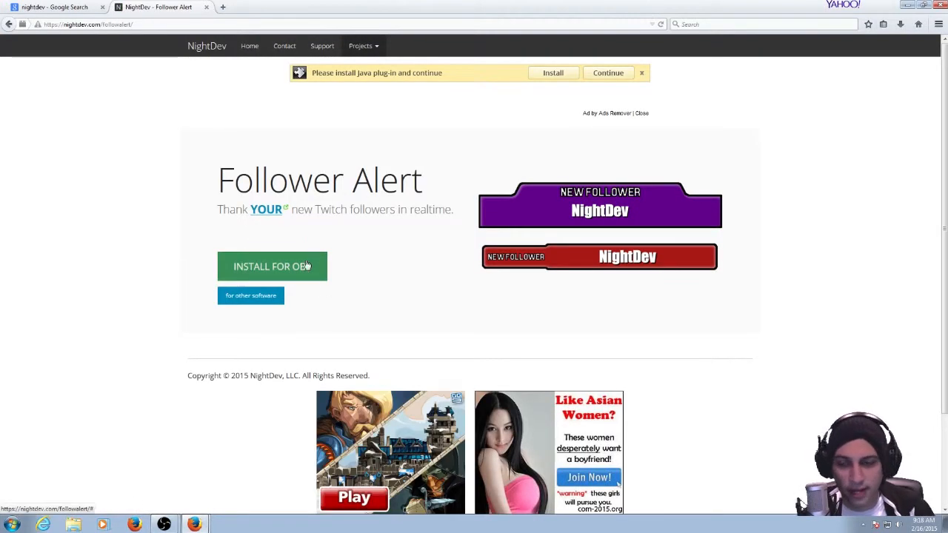
left_click(306, 266)
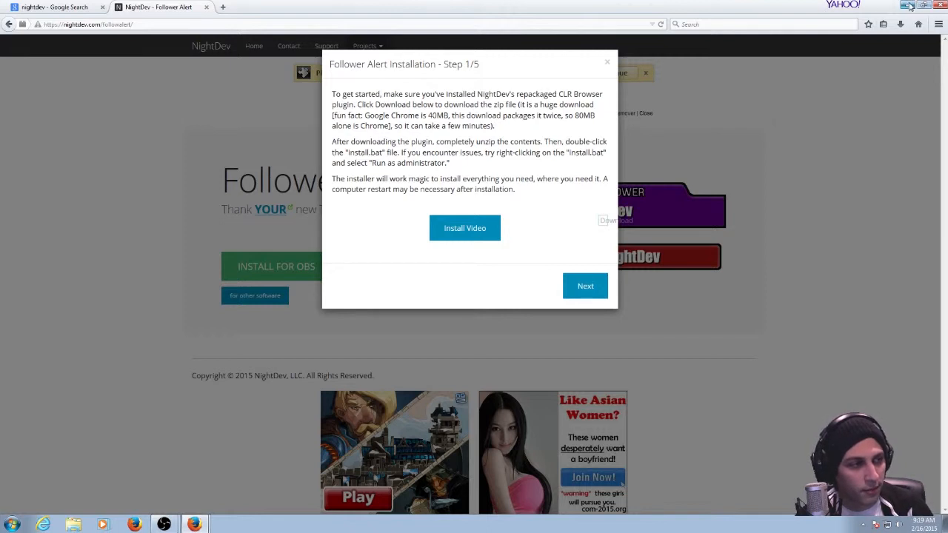
Switch to Open Broadcaster Software and try to add a CLR Browser source to the twitch scene.
left_click(907, 5)
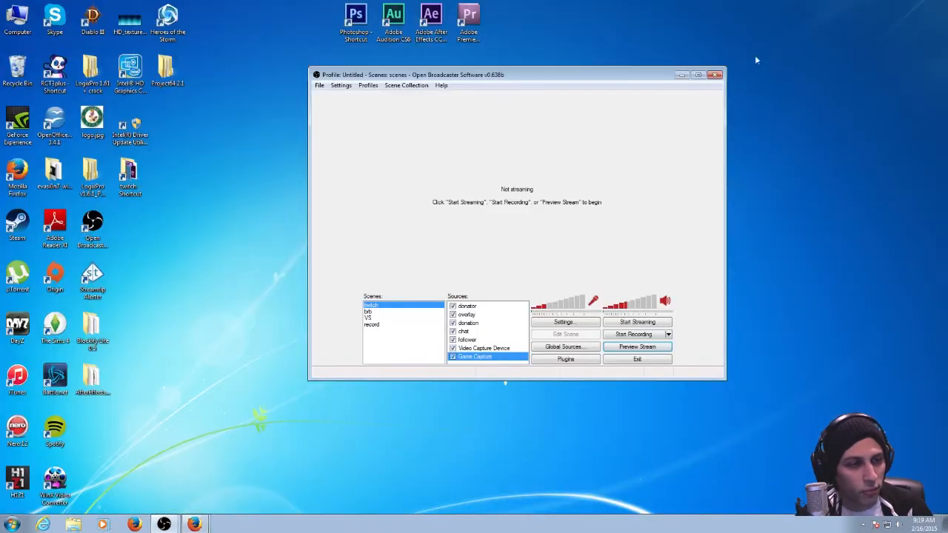
right_click(504, 321)
mouse_move(545, 326)
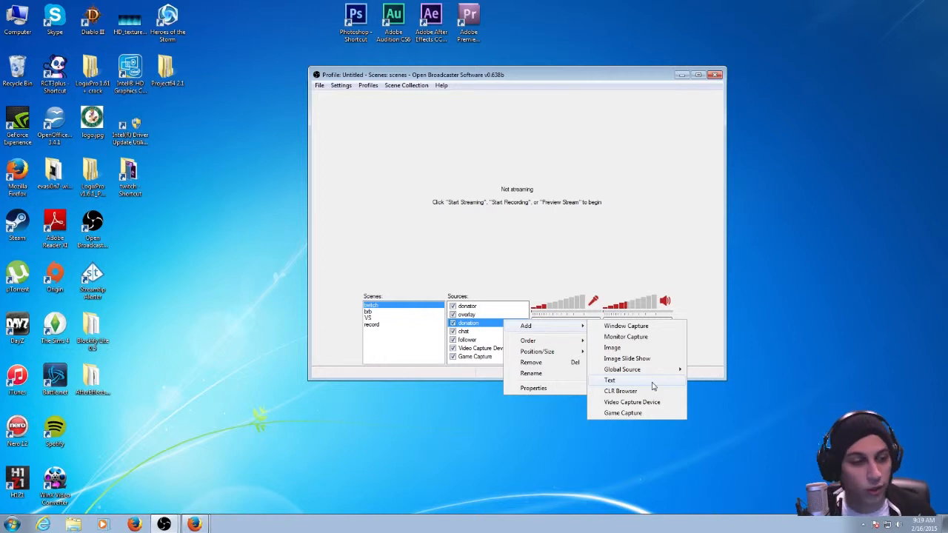
left_click(621, 390)
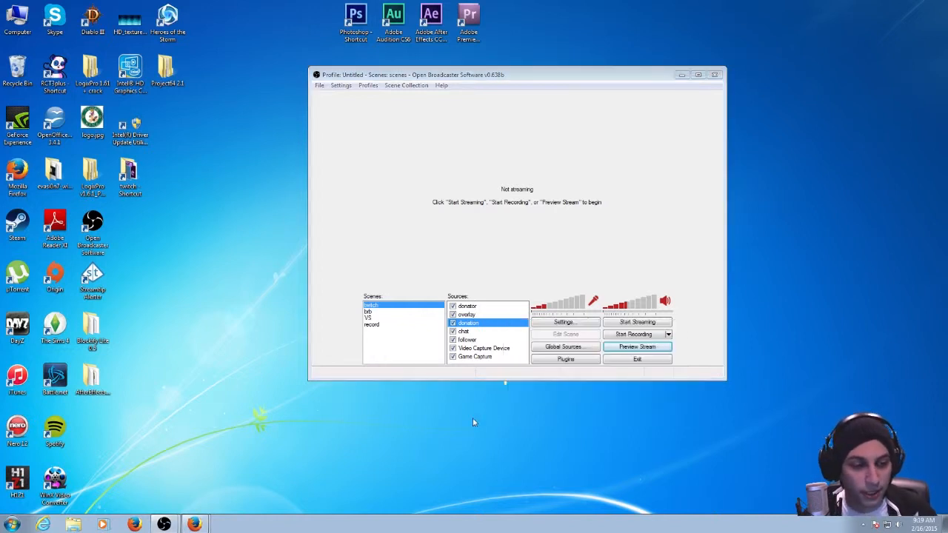
Return to the Follower Alert installation instructions in Firefox and advance to step 2.
left_click(197, 524)
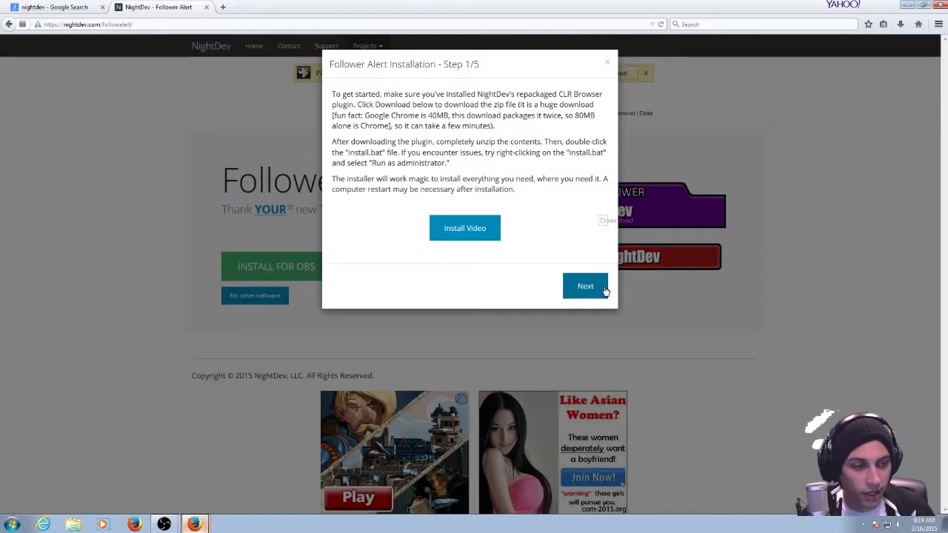
left_click(584, 286)
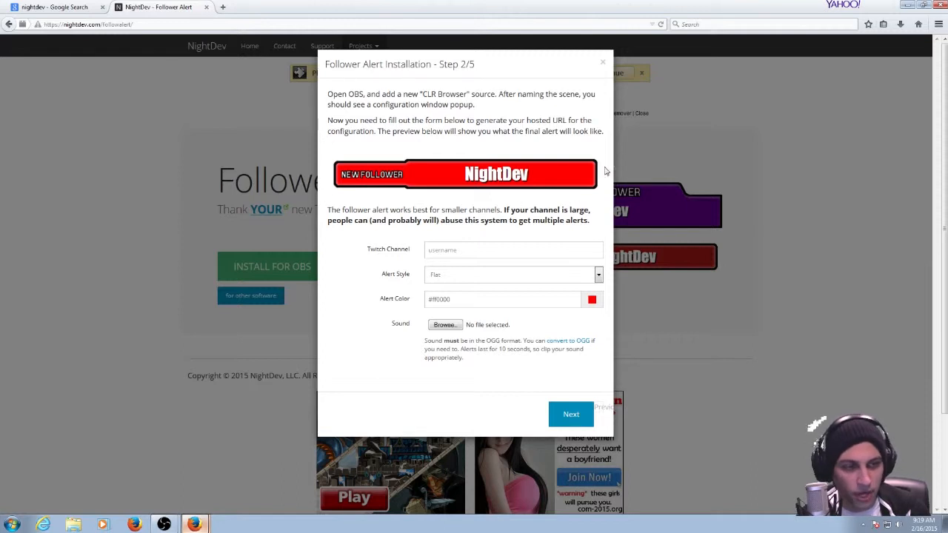
Preview the Stacked and Use My Own - Text Centered alert styles, ending with the style set back to Flat.
left_click(498, 276)
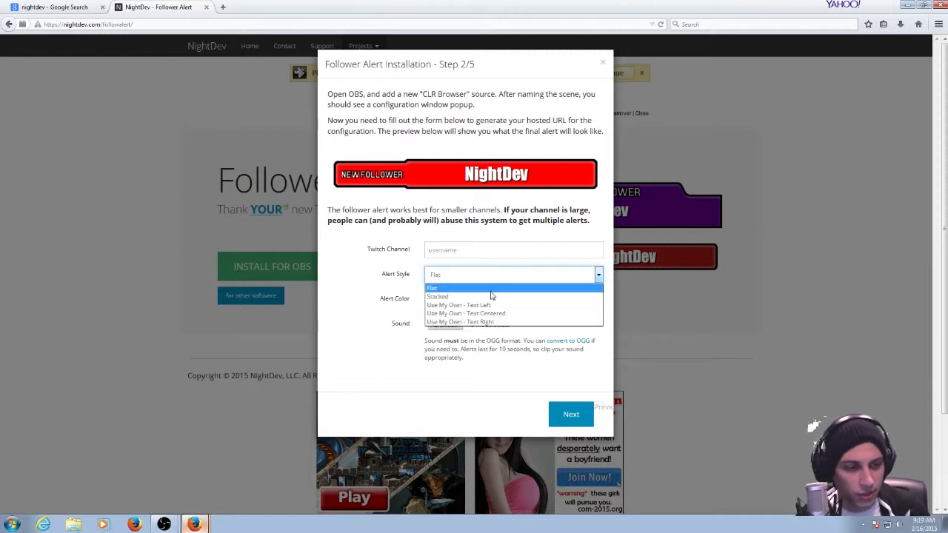
left_click(491, 296)
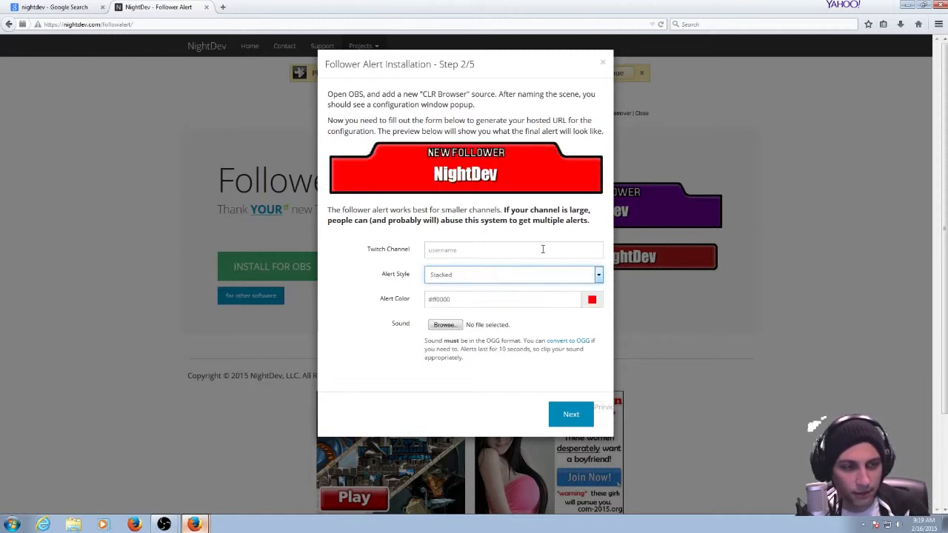
left_click(503, 274)
left_click(479, 287)
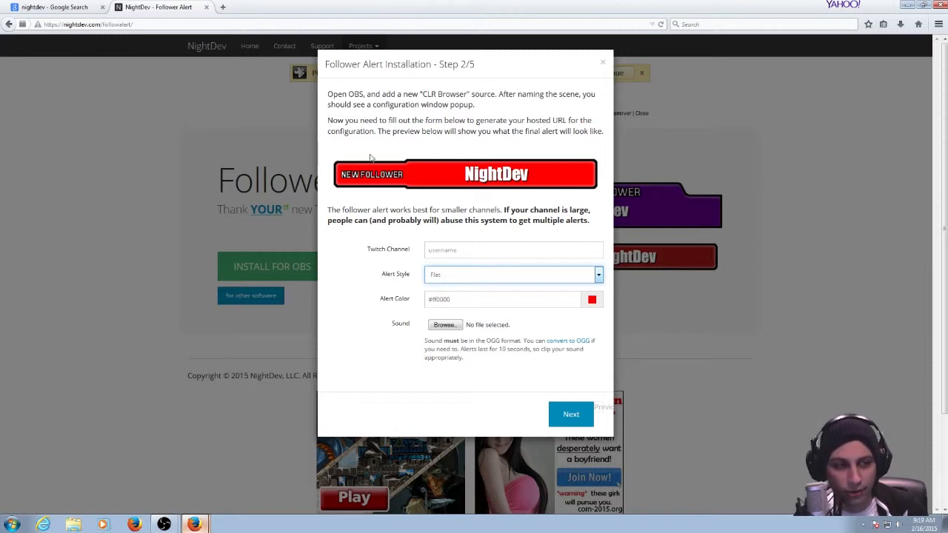
left_click(459, 249)
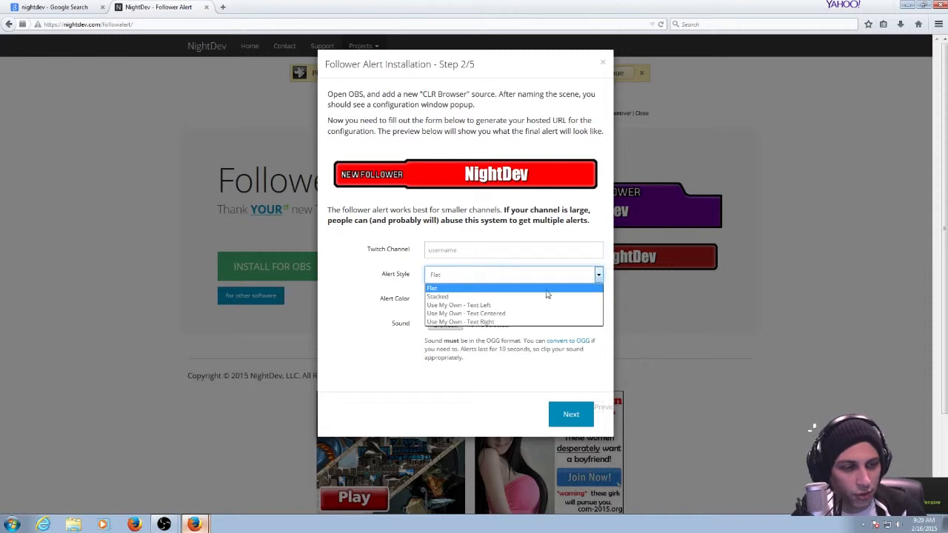
left_click(542, 297)
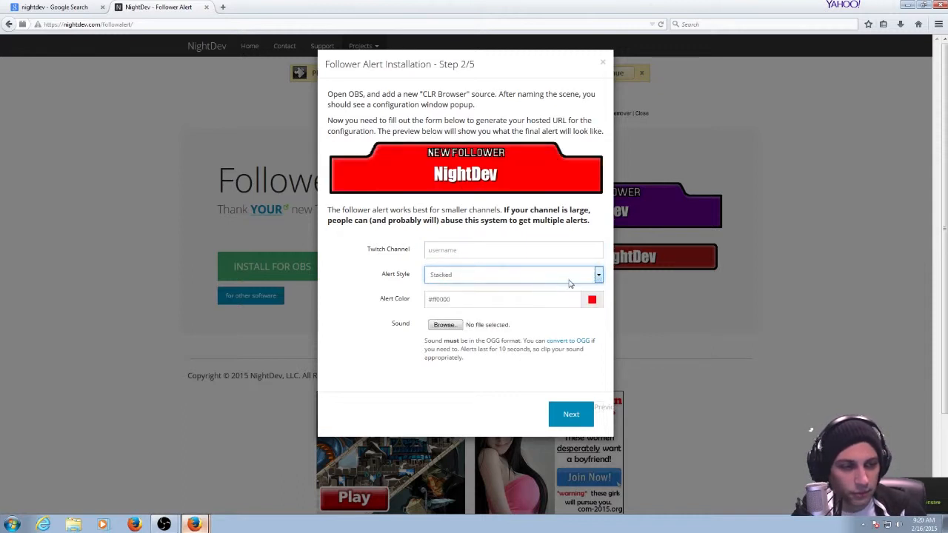
left_click(571, 282)
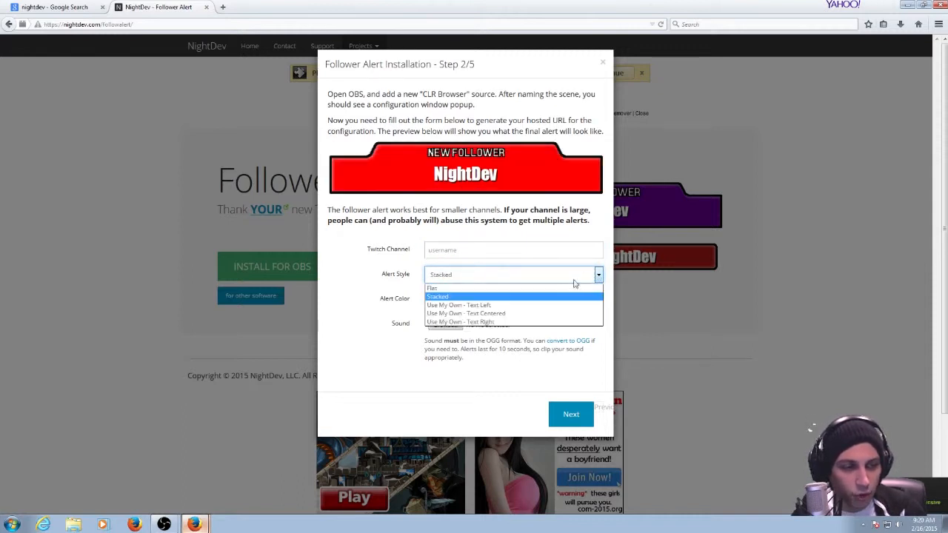
left_click(517, 314)
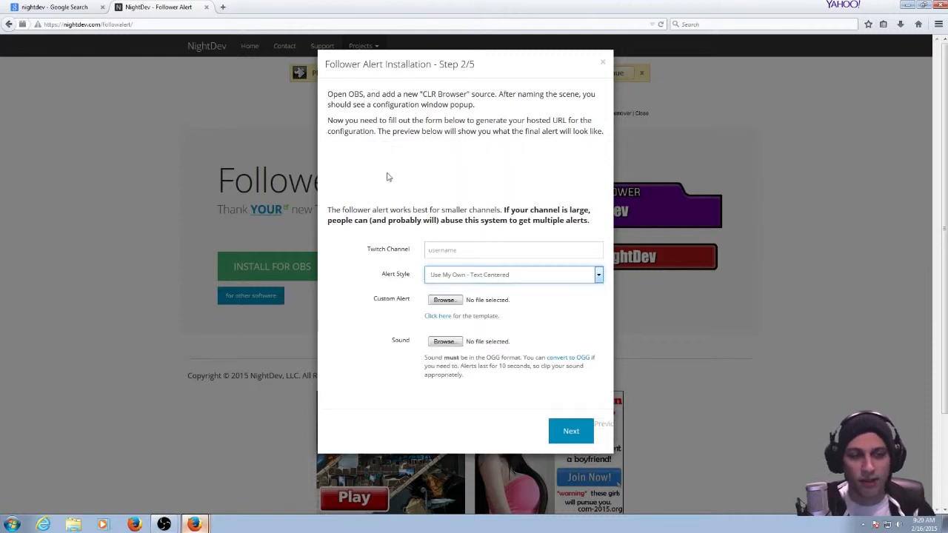
left_click(524, 274)
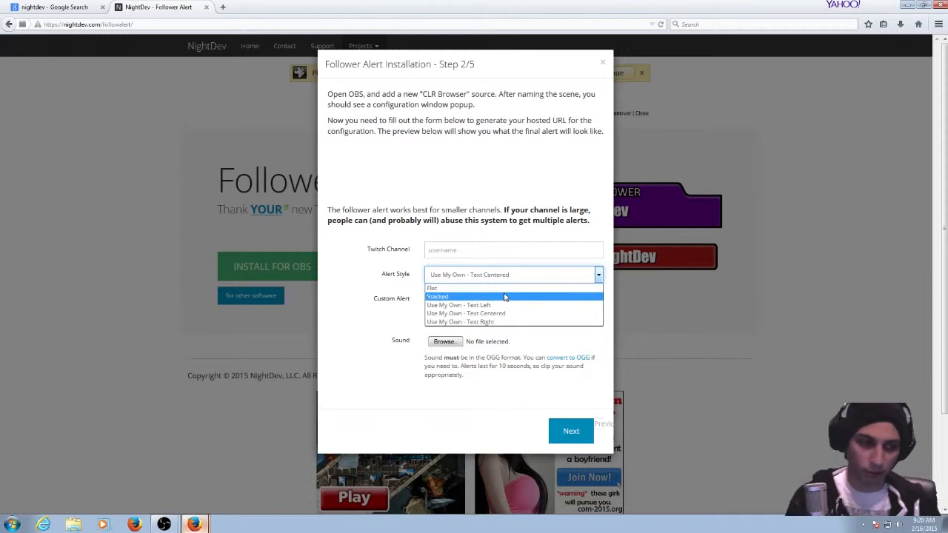
left_click(518, 289)
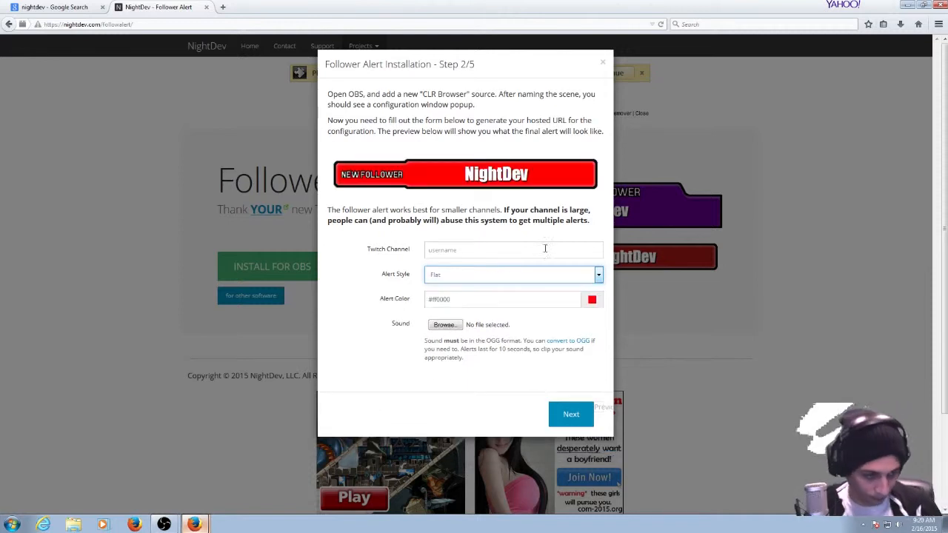
Set the follower alert's color to white, #ffffff.
left_click(592, 299)
left_click(595, 348)
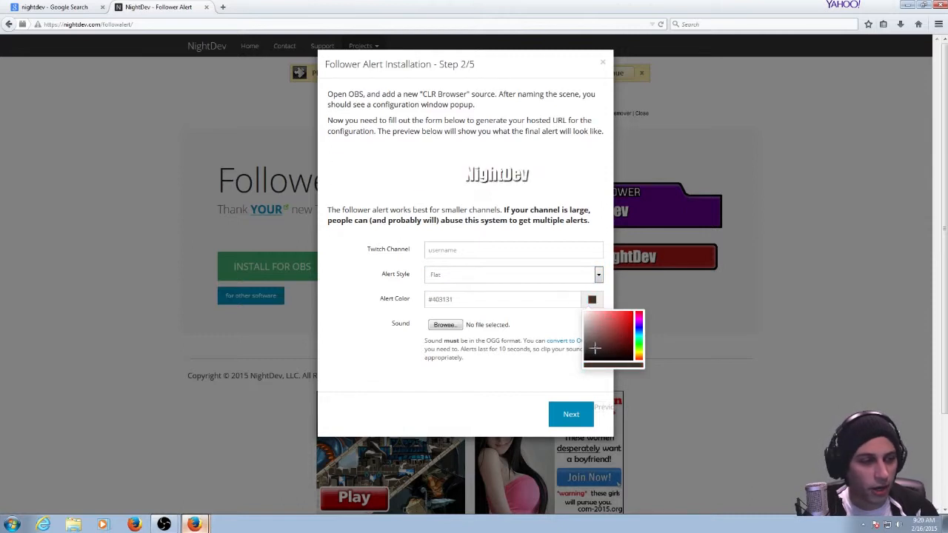
left_click_drag(623, 350, 477, 252)
Open the file chooser for the alert sound and dismiss it without choosing a file.
left_click(436, 325)
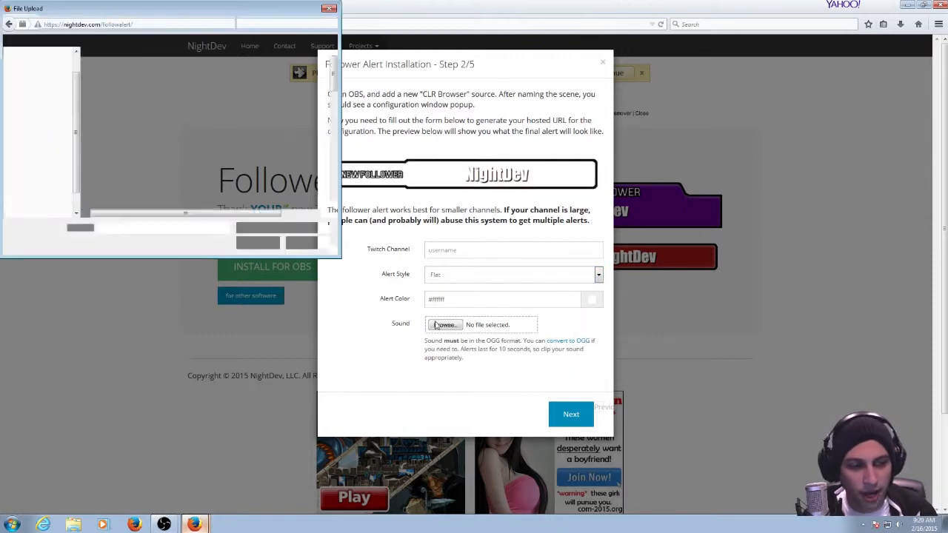
left_click_drag(325, 11, 426, 43)
left_click(436, 42)
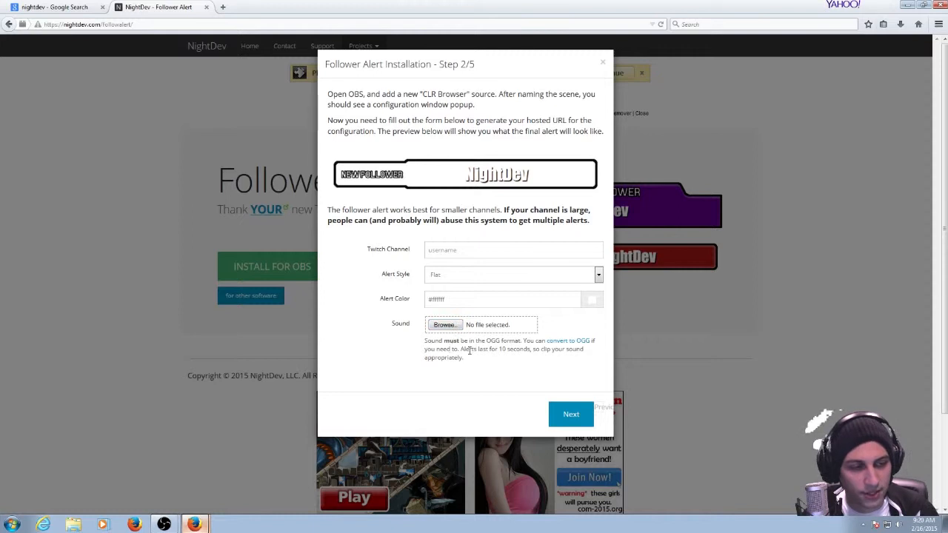
Look at the OGG format requirement and its linked online converter, close that page, and briefly reopen the sound file chooser.
left_click_drag(486, 340, 518, 342)
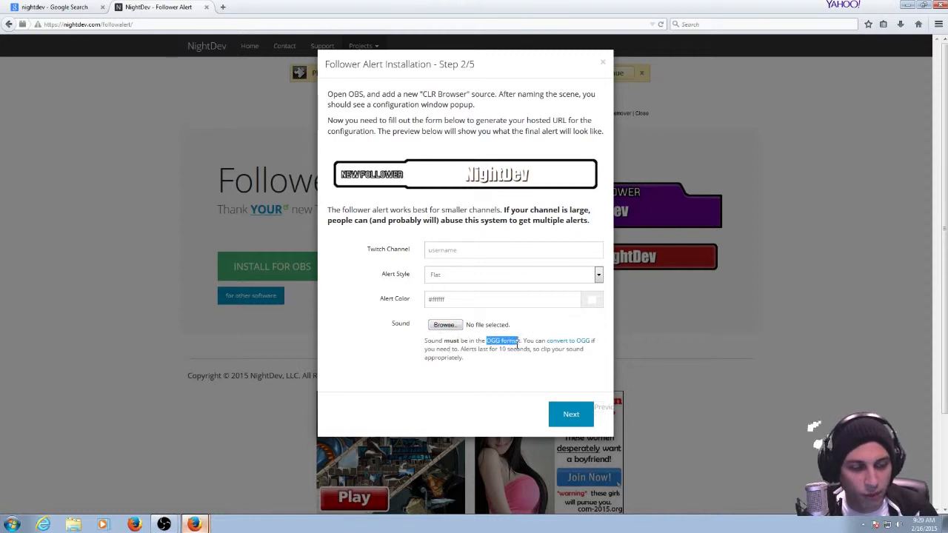
left_click(509, 352)
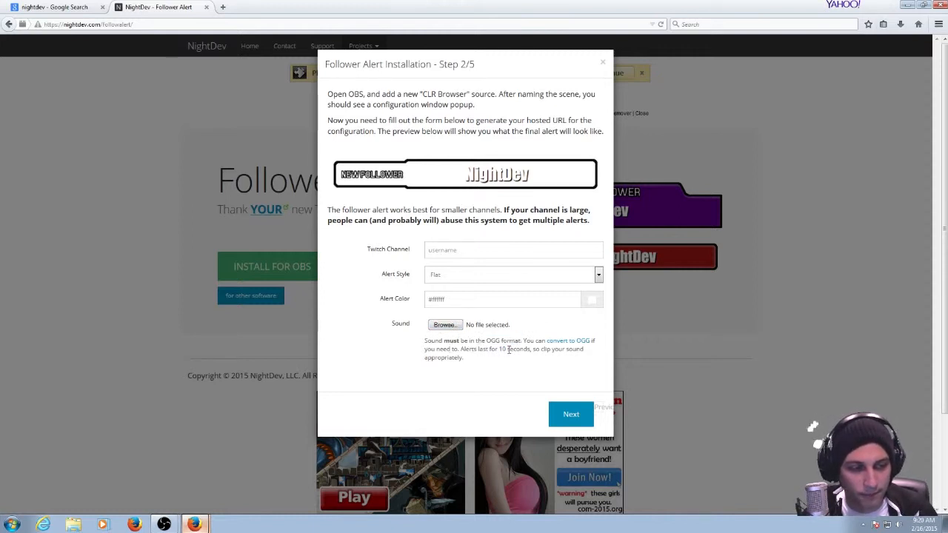
left_click(568, 342)
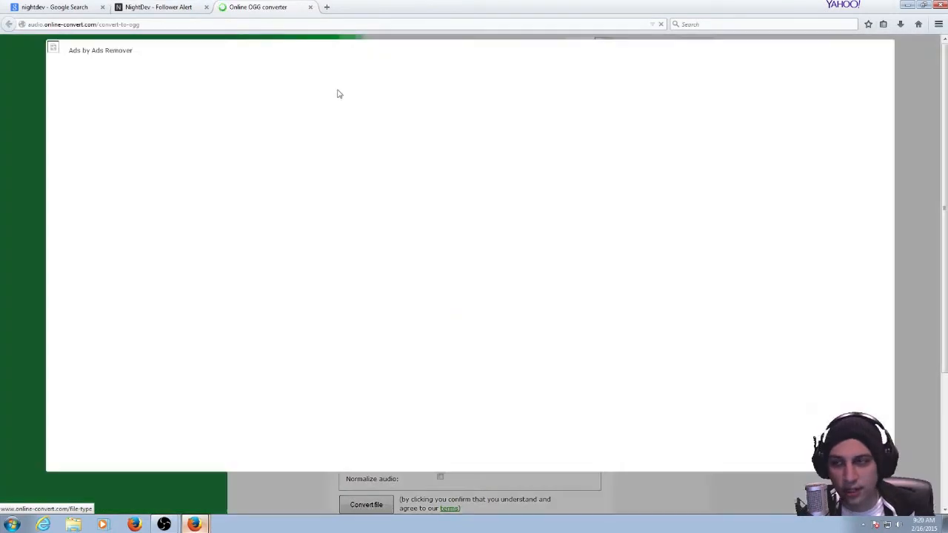
left_click(310, 8)
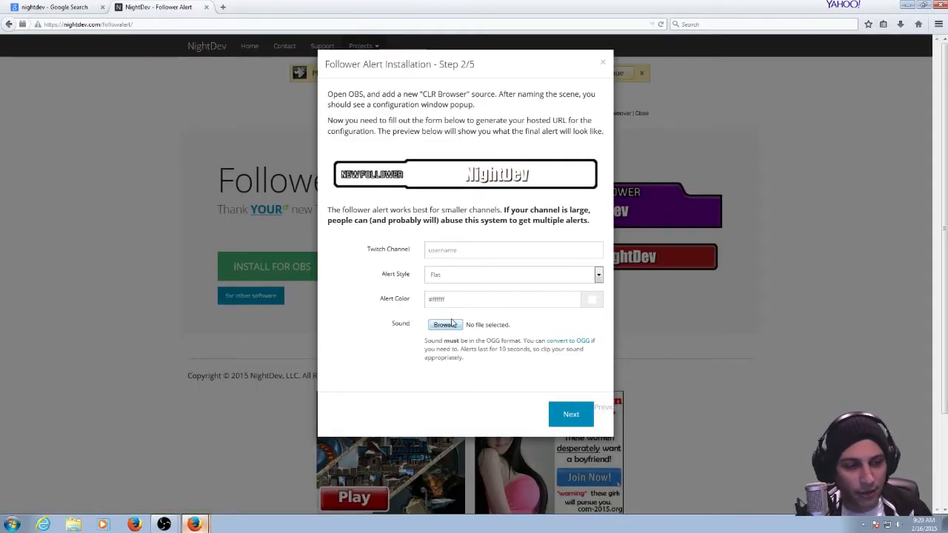
left_click(449, 324)
left_click(436, 40)
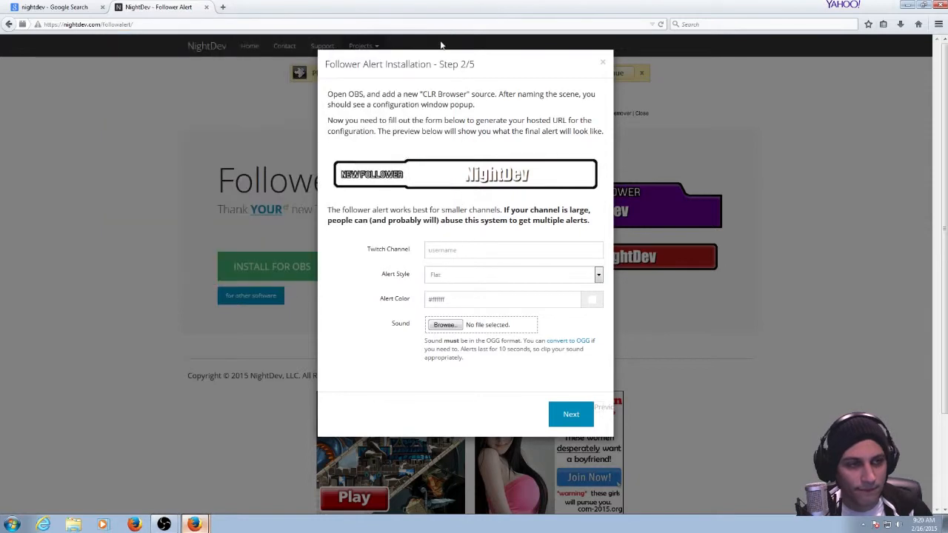
Advance to step 3 of the installation, highlight the Hosted URL text, and close the instructions.
left_click(569, 419)
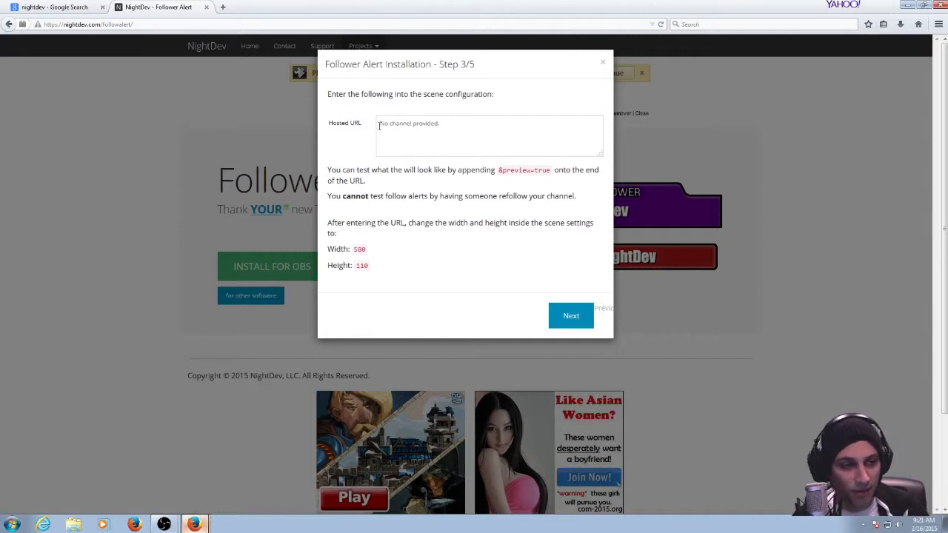
left_click_drag(379, 124, 464, 131)
left_click(467, 128)
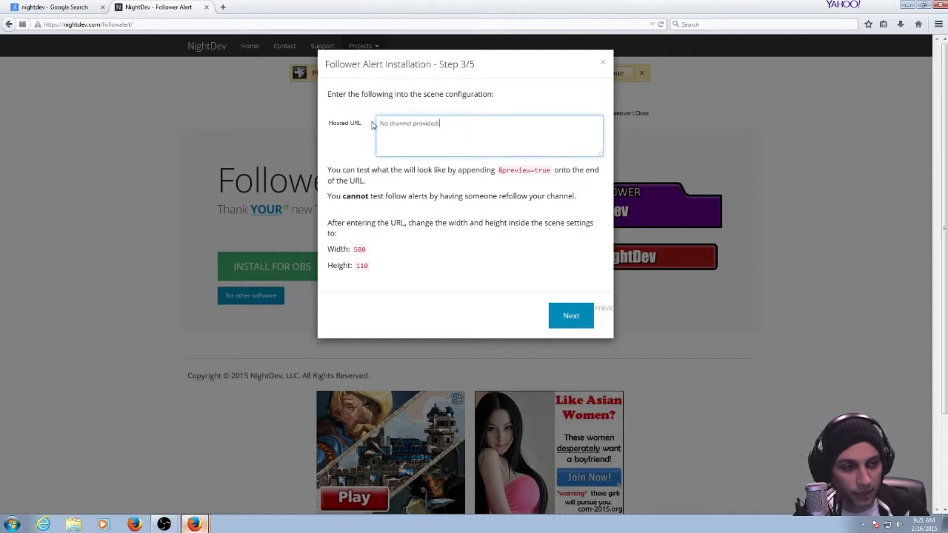
left_click_drag(380, 123, 552, 133)
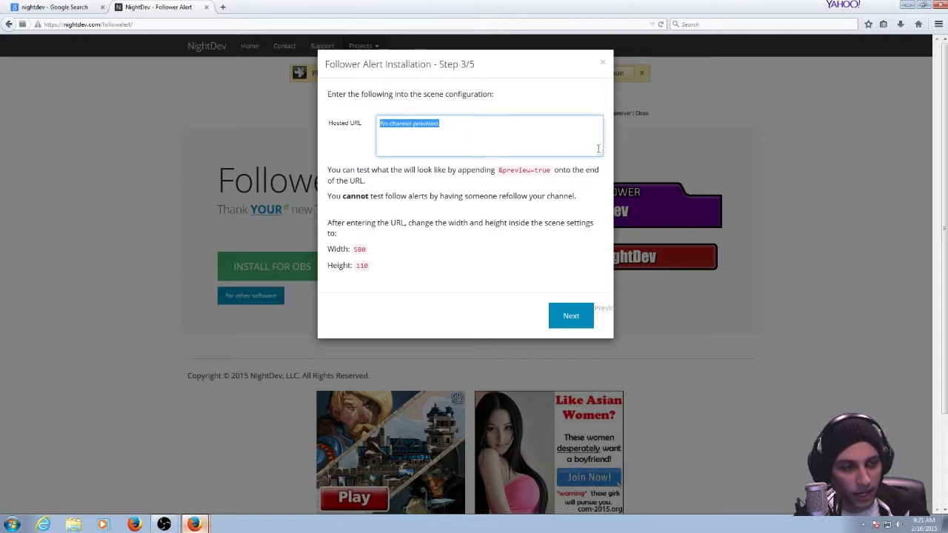
left_click_drag(372, 129, 476, 159)
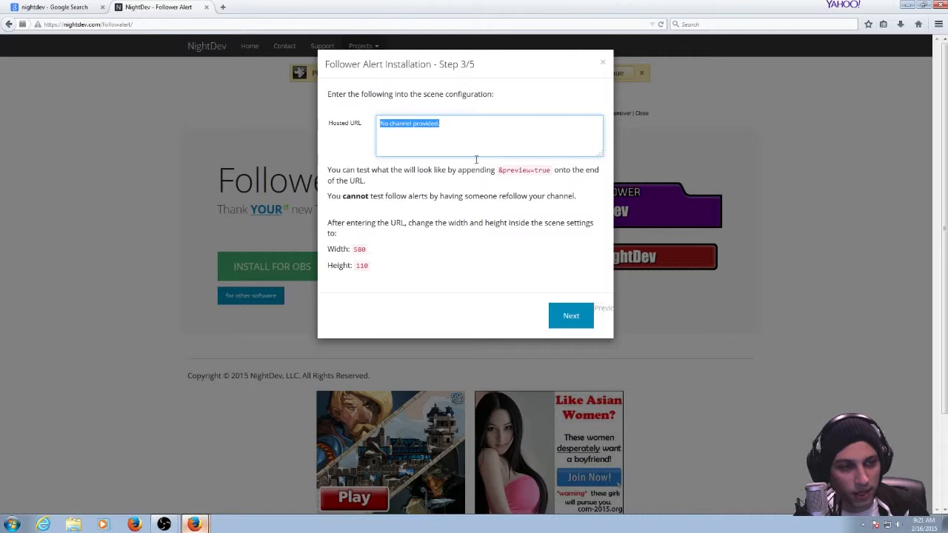
left_click(549, 139)
left_click_drag(532, 148, 367, 148)
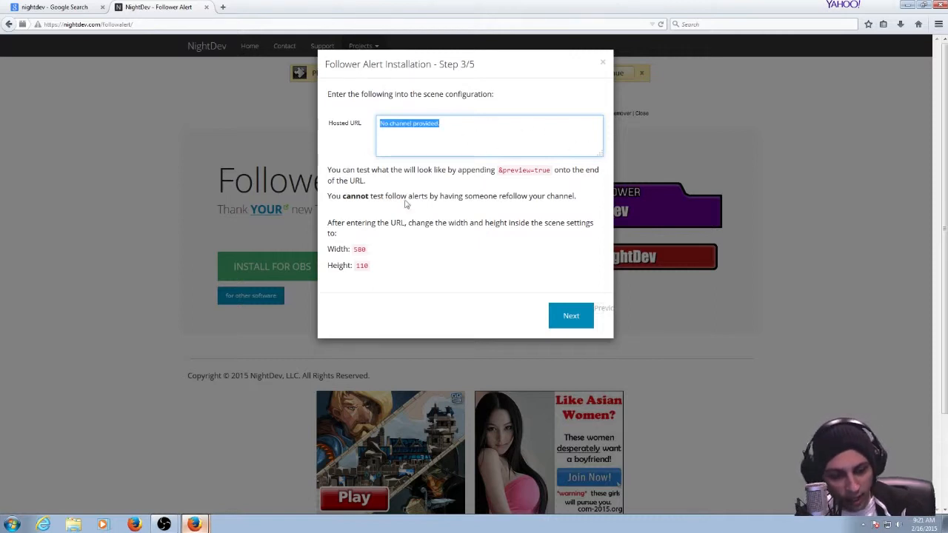
left_click(144, 351)
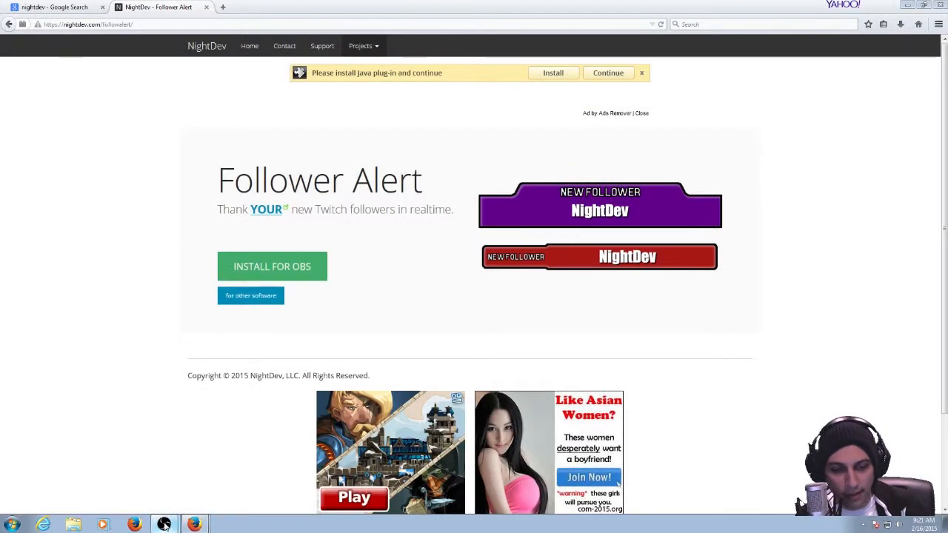
Switch to Open Broadcaster Software, open the follower source's properties, and highlight its full hosted URL.
left_click(164, 524)
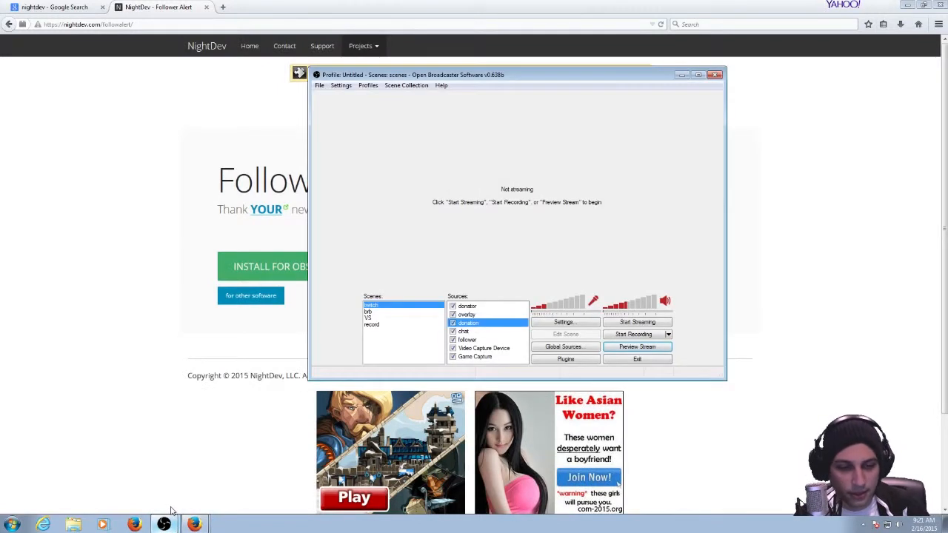
right_click(476, 340)
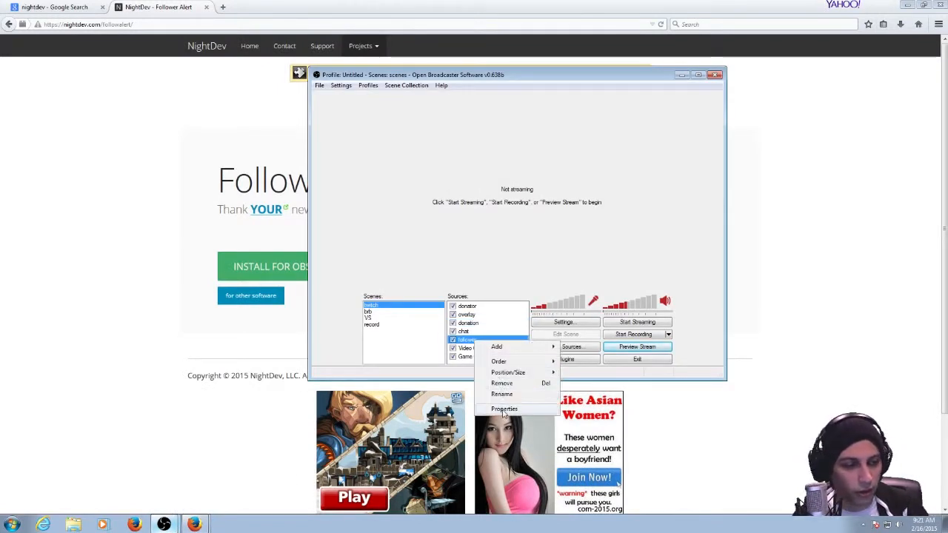
left_click(501, 409)
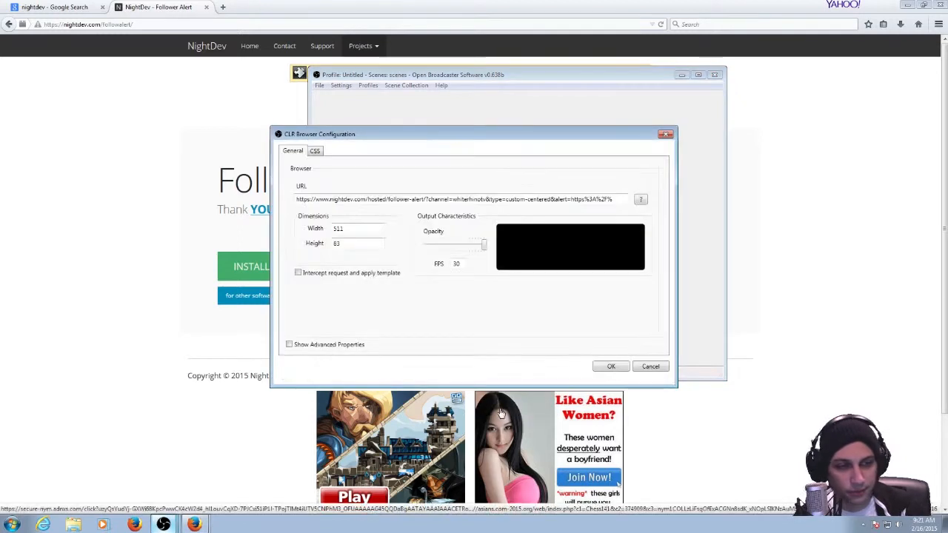
triple_click(616, 200)
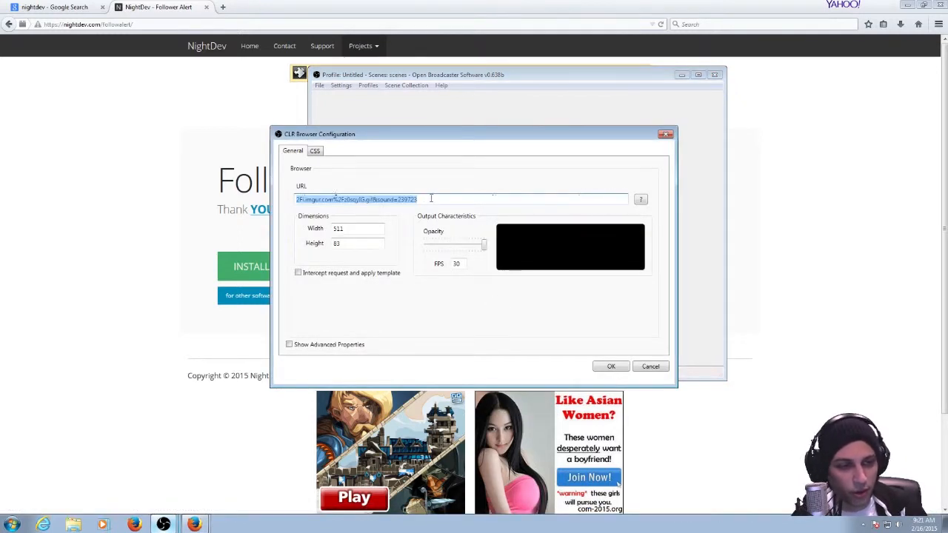
double_click(434, 199)
left_click_drag(434, 200, 282, 185)
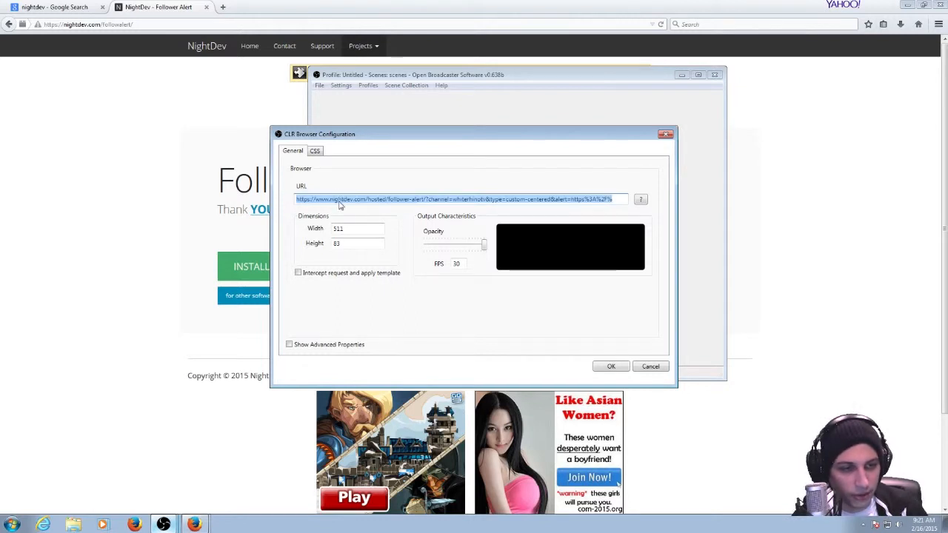
left_click(538, 198)
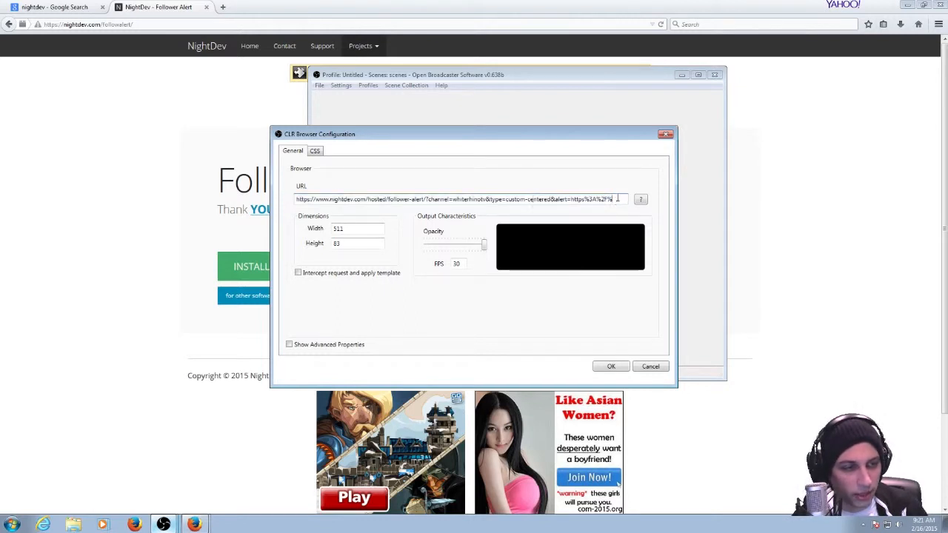
left_click_drag(618, 198, 521, 220)
left_click_drag(451, 200, 225, 194)
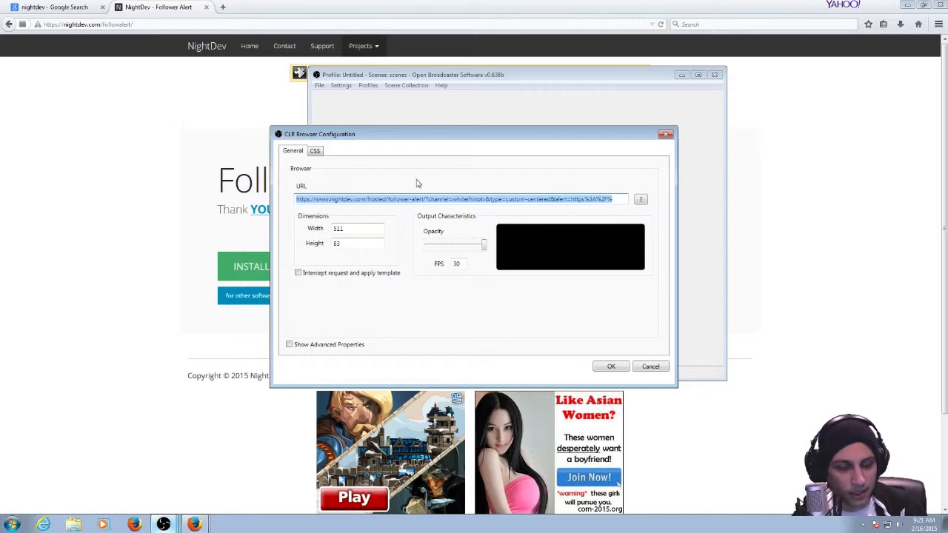
Close the follower source's properties and highlight the recommended width and height in step 3 of the Follower Alert installation.
left_click(665, 136)
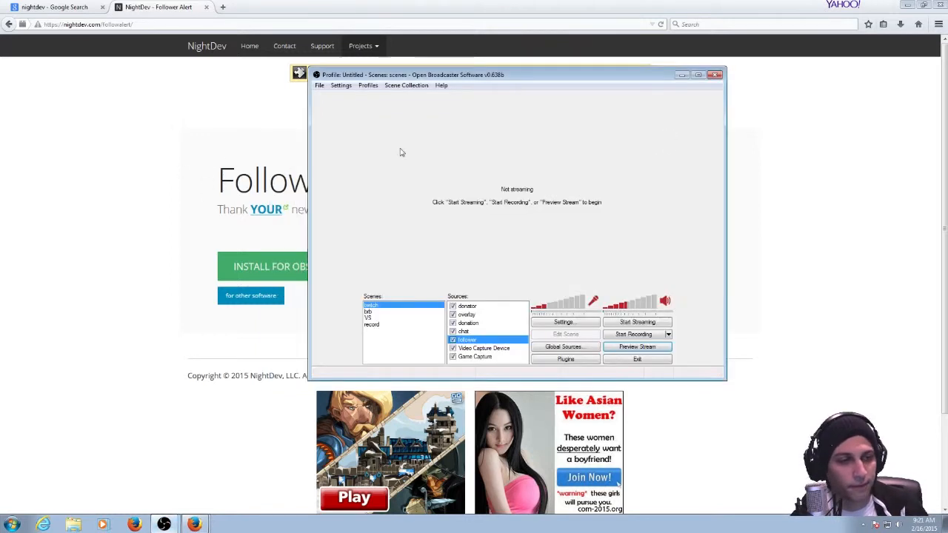
left_click(170, 159)
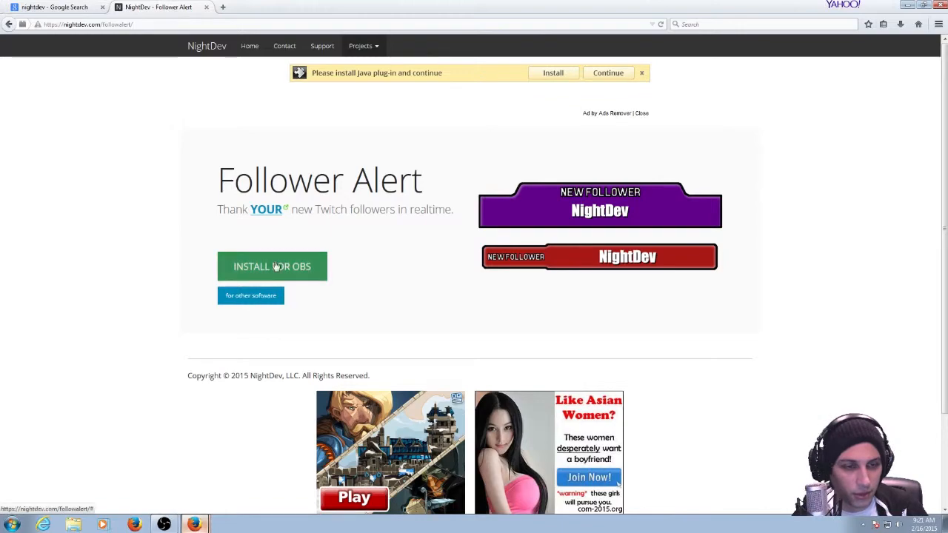
left_click(274, 266)
left_click(584, 285)
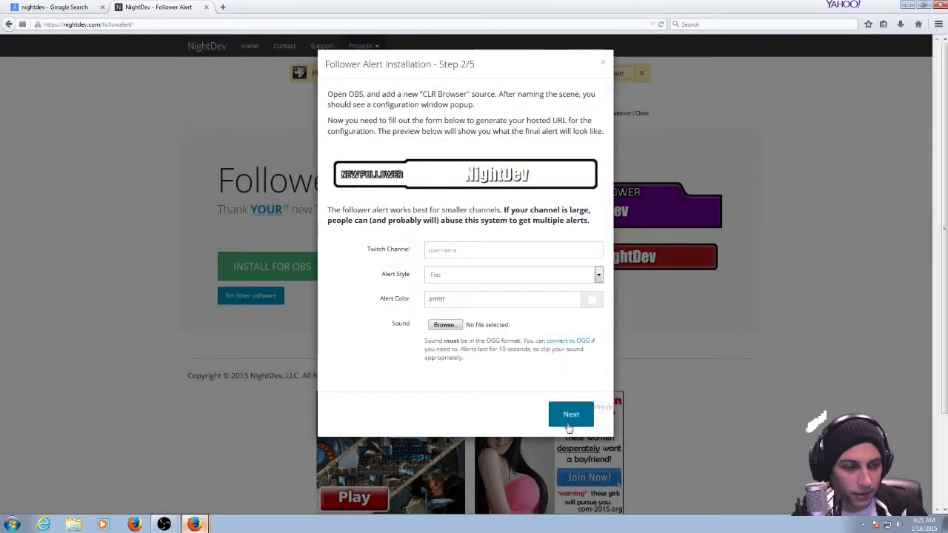
left_click(564, 415)
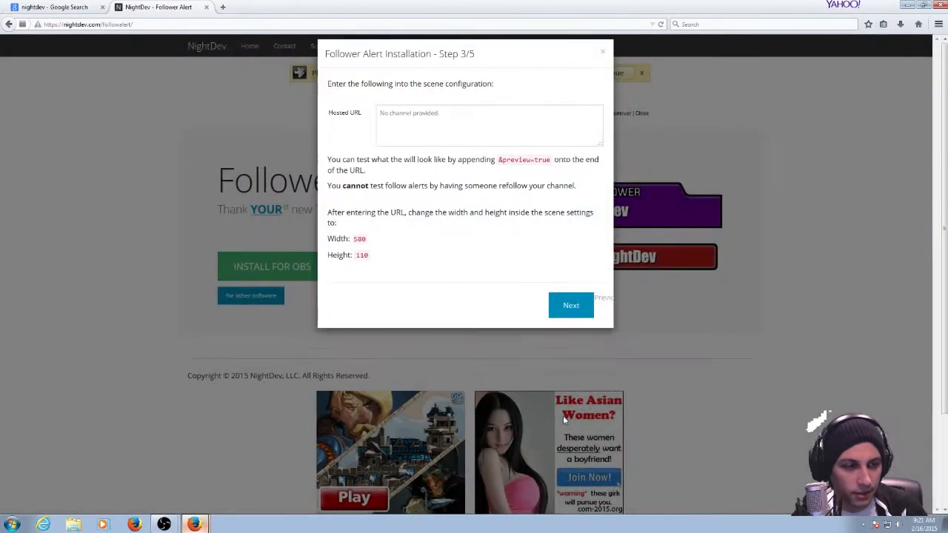
double_click(359, 250)
double_click(362, 265)
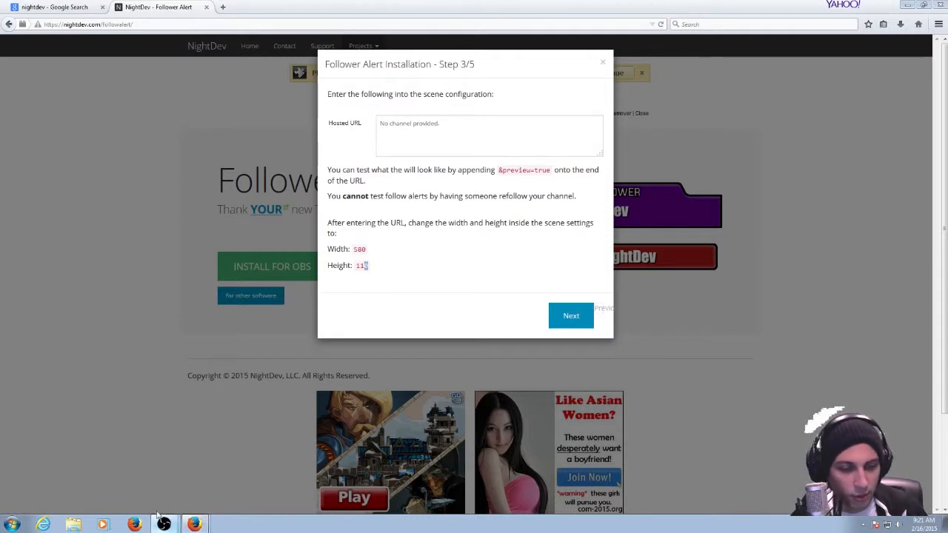
Switch to Open Broadcaster Software, open the follower source's properties, and move the configuration window to compare its dimensions with the instructions.
left_click(160, 518)
right_click(465, 337)
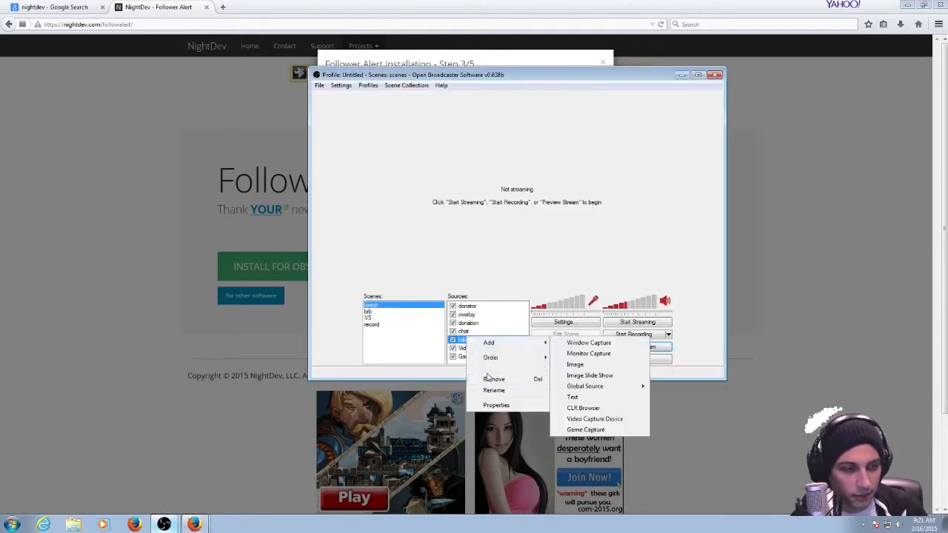
left_click(495, 404)
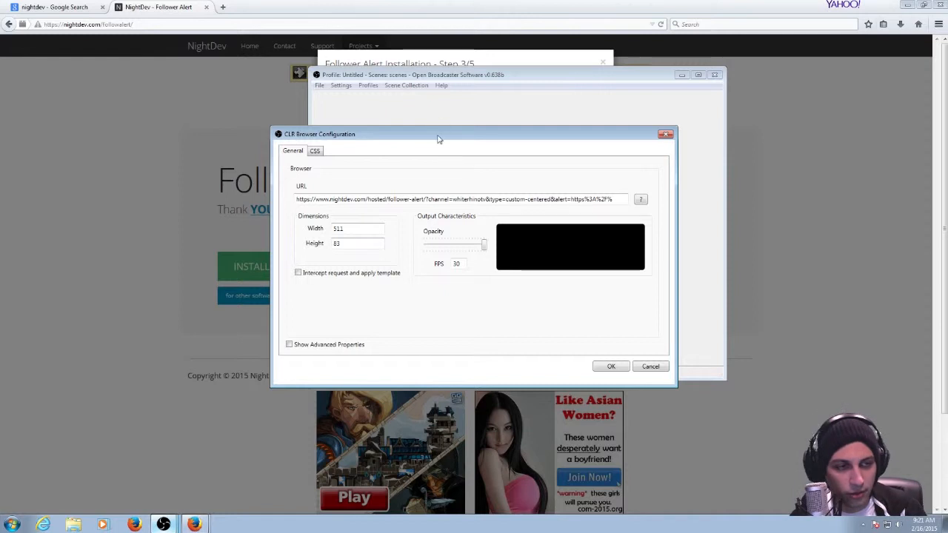
left_click_drag(439, 136, 562, 112)
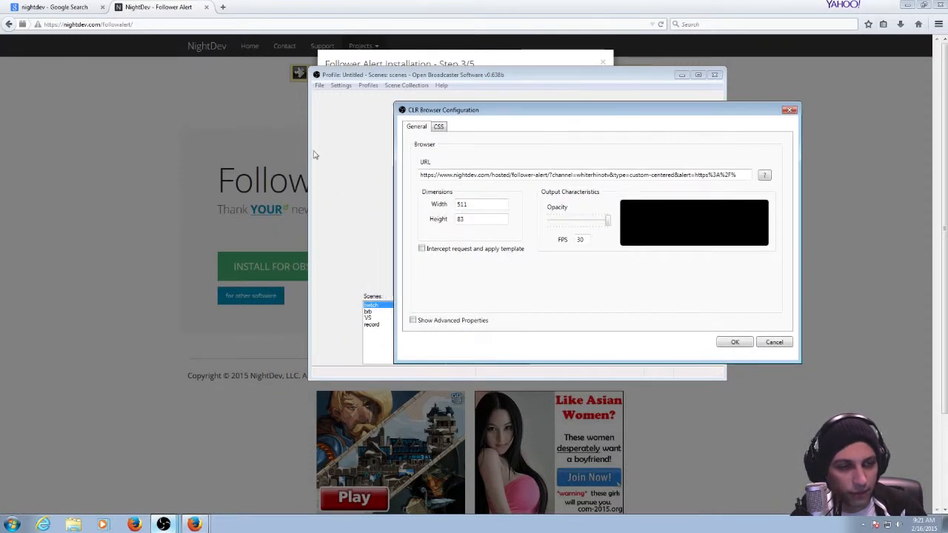
left_click_drag(498, 116, 396, 147)
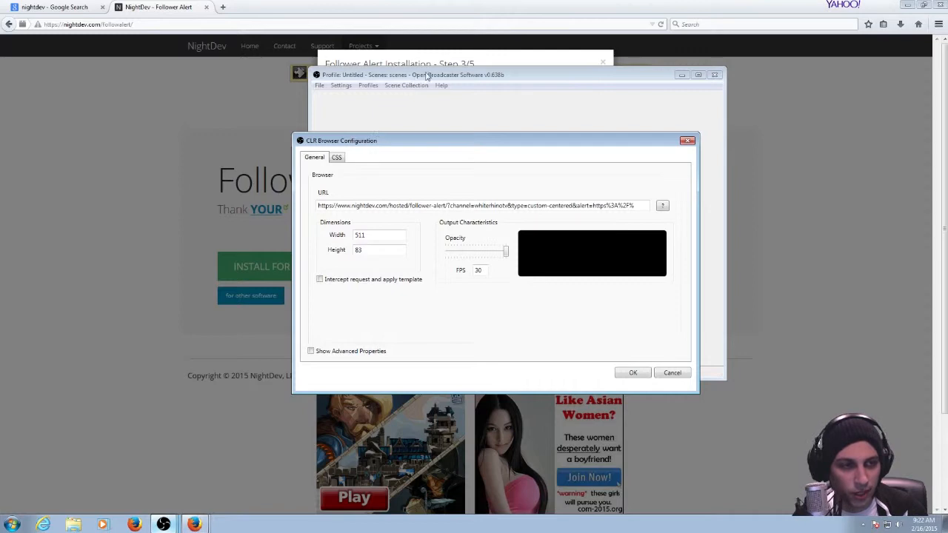
left_click_drag(560, 146, 462, 135)
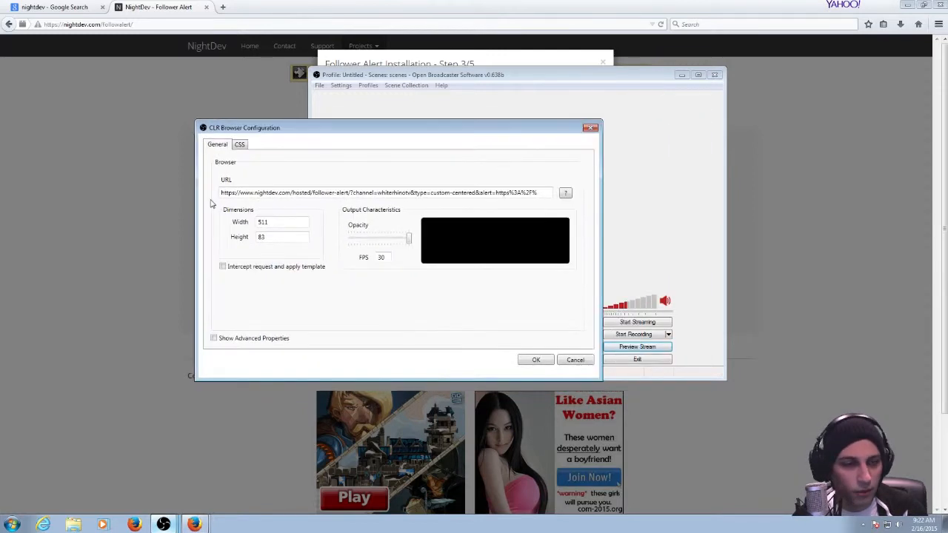
Review step 3 of the Follower Alert installation in the browser, and return to Open Broadcaster Software to accept the follower source's configuration.
left_click(57, 208)
left_click(315, 274)
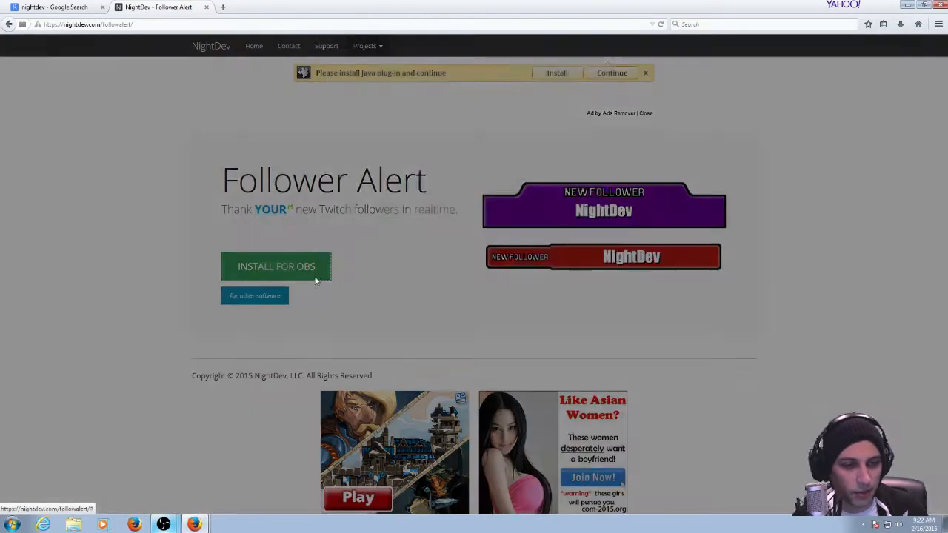
left_click(599, 282)
left_click(571, 414)
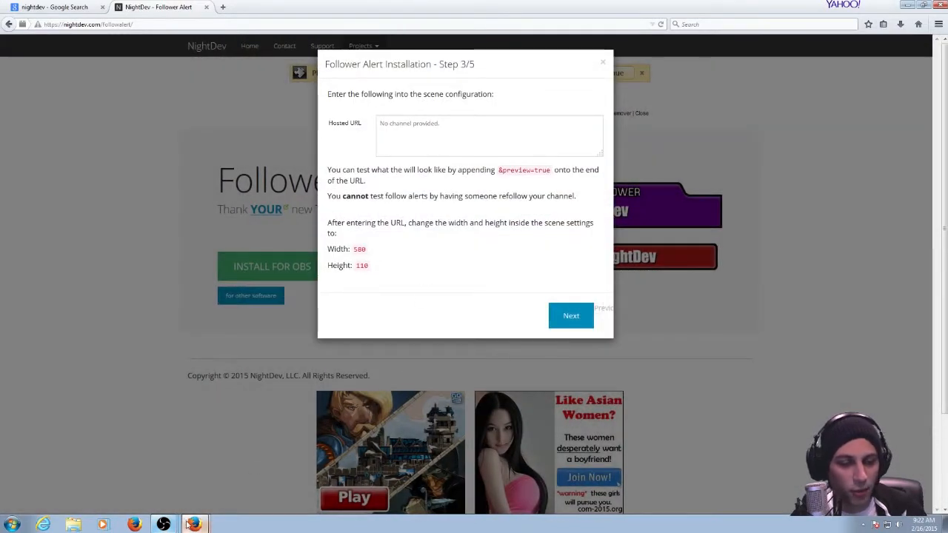
left_click(160, 519)
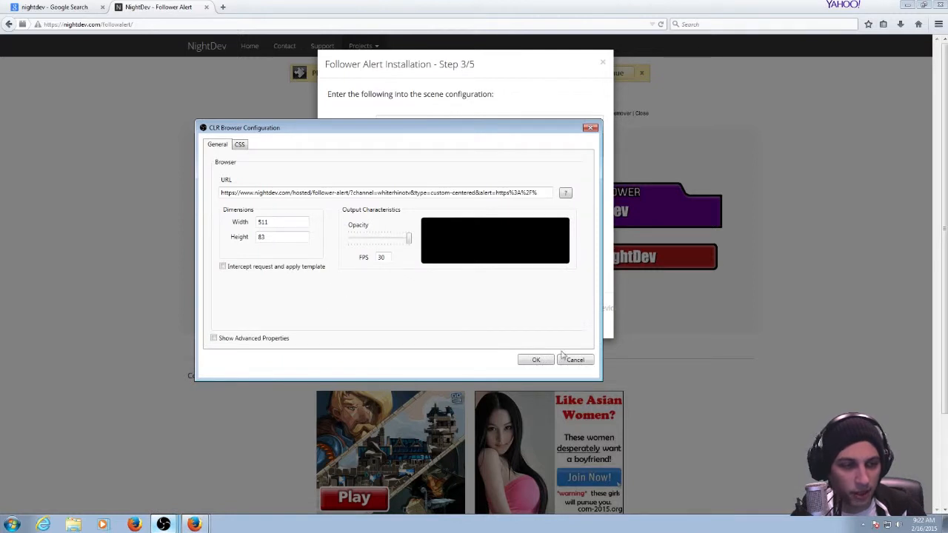
left_click(535, 360)
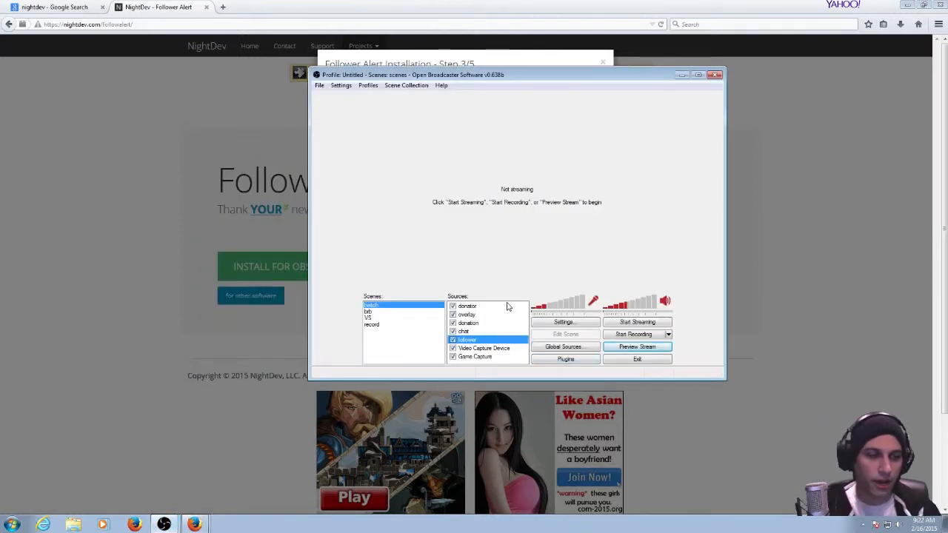
Append &preview=true to the follower source's URL and start the stream preview to test the alert.
right_click(481, 340)
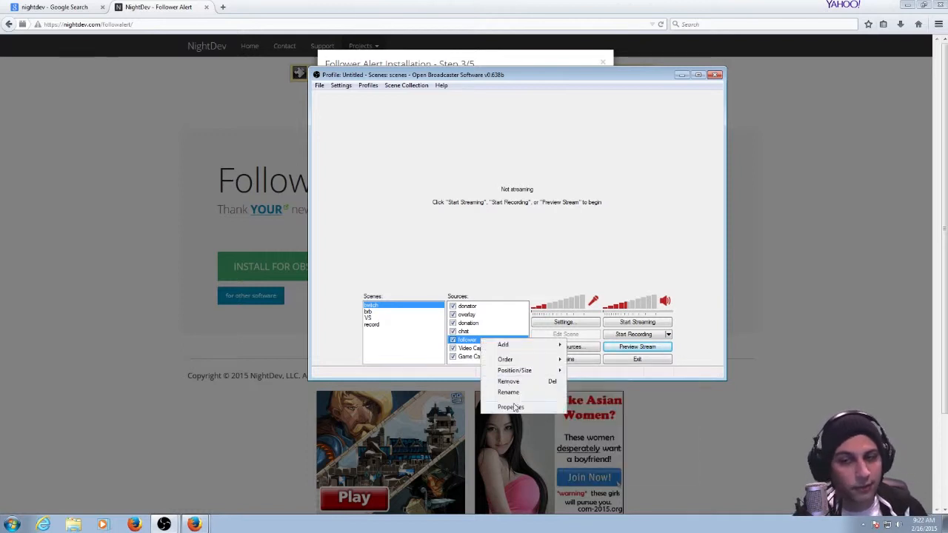
left_click(516, 409)
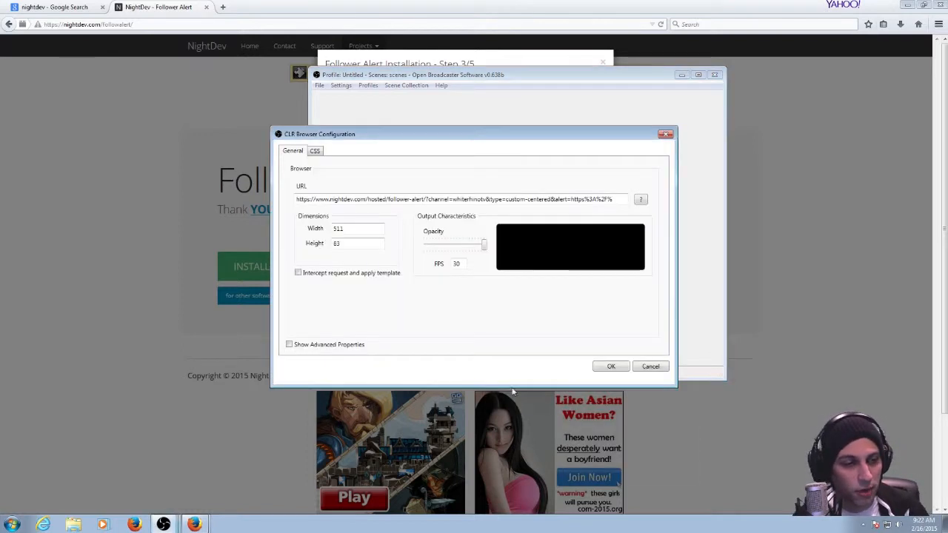
left_click(622, 199)
left_click(434, 197)
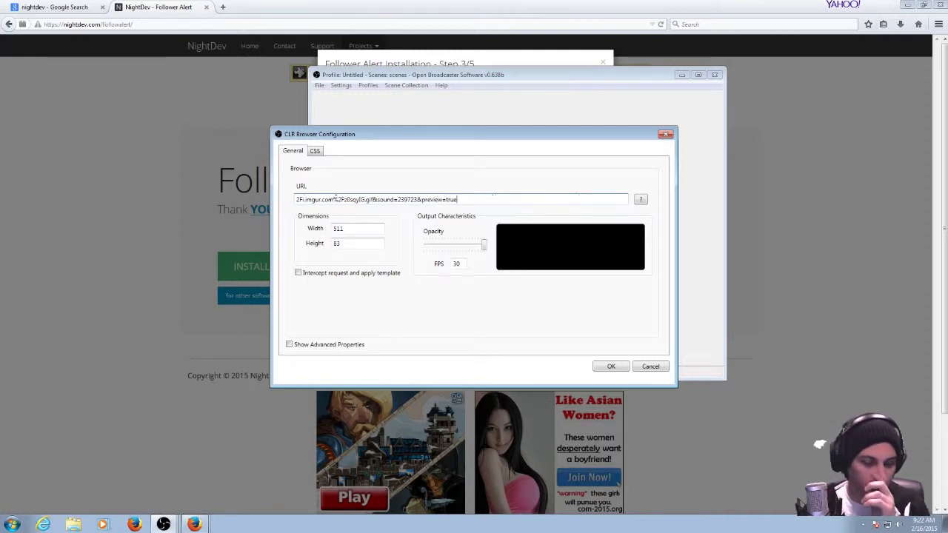
left_click(612, 368)
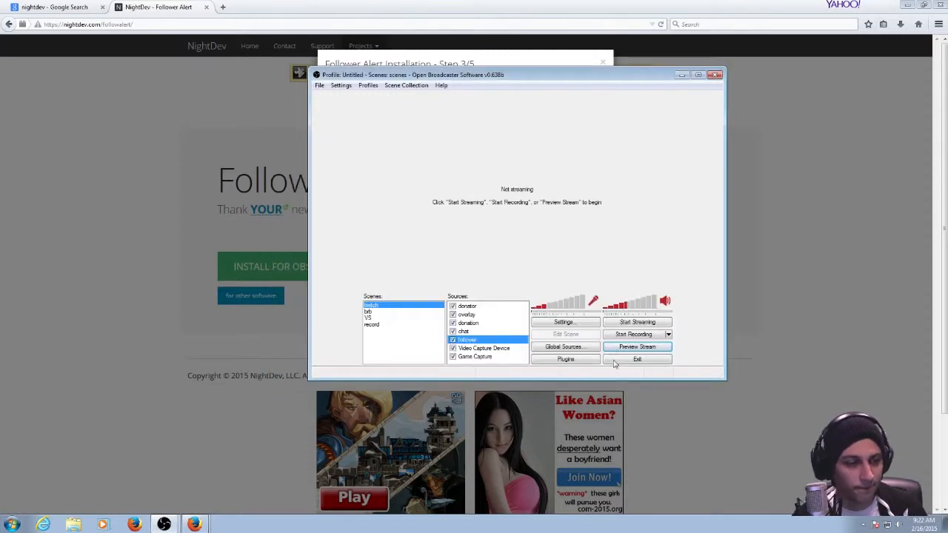
left_click(656, 348)
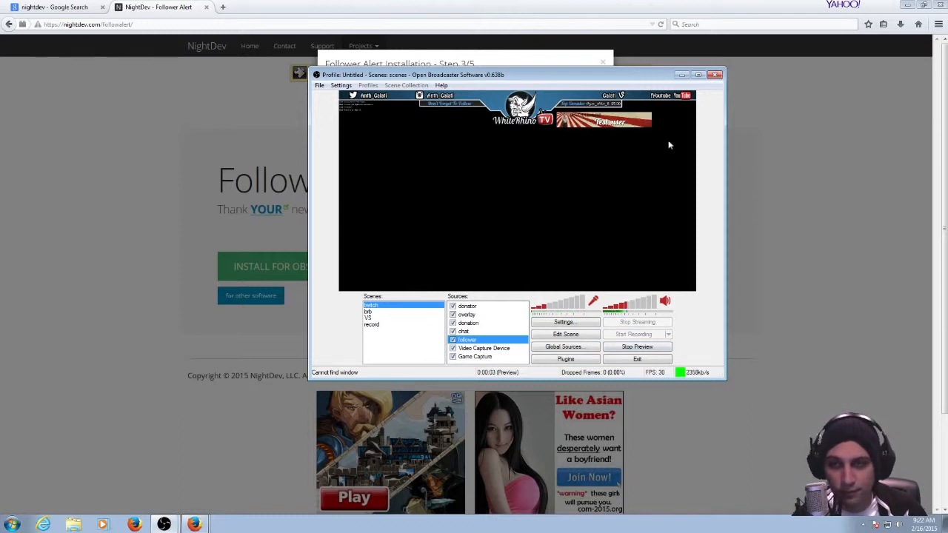
Remove &preview=true from the end of the follower source's URL and accept the configuration.
right_click(488, 341)
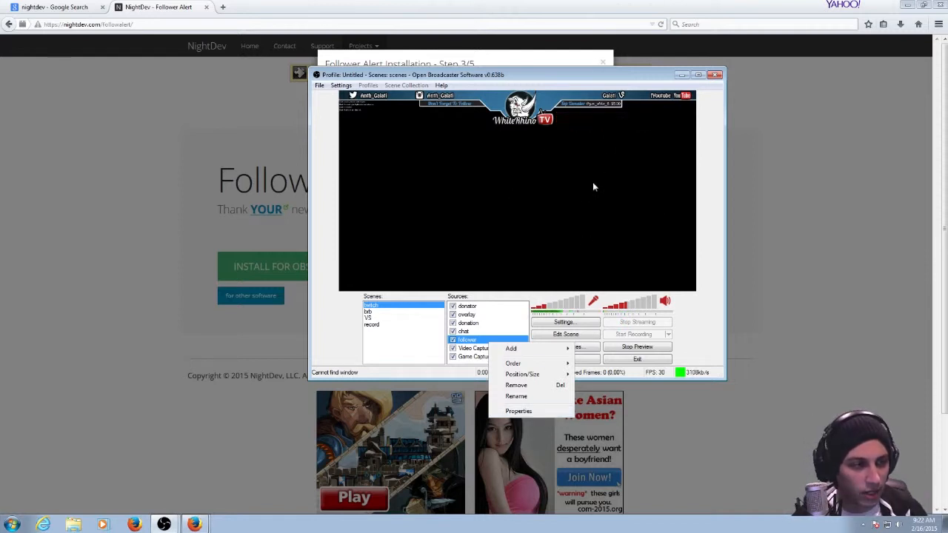
left_click(521, 412)
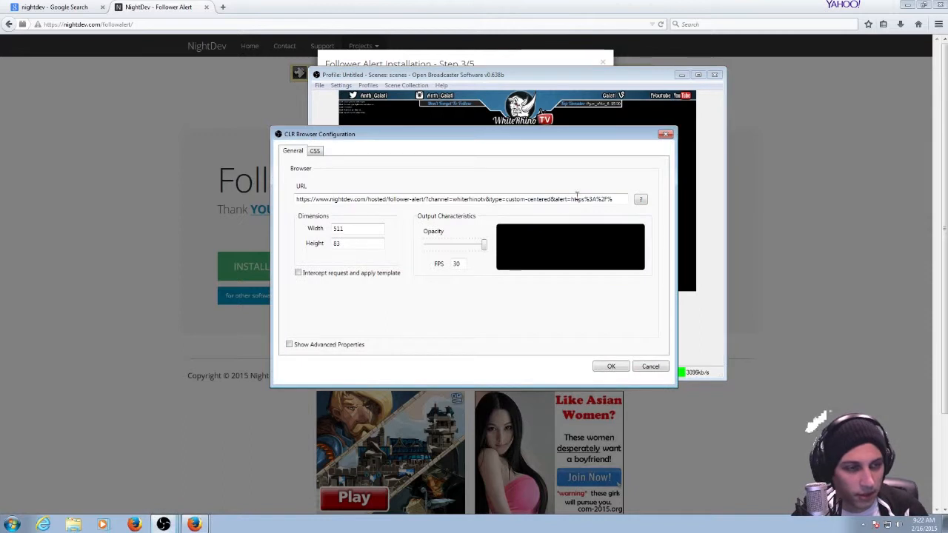
key("Down")
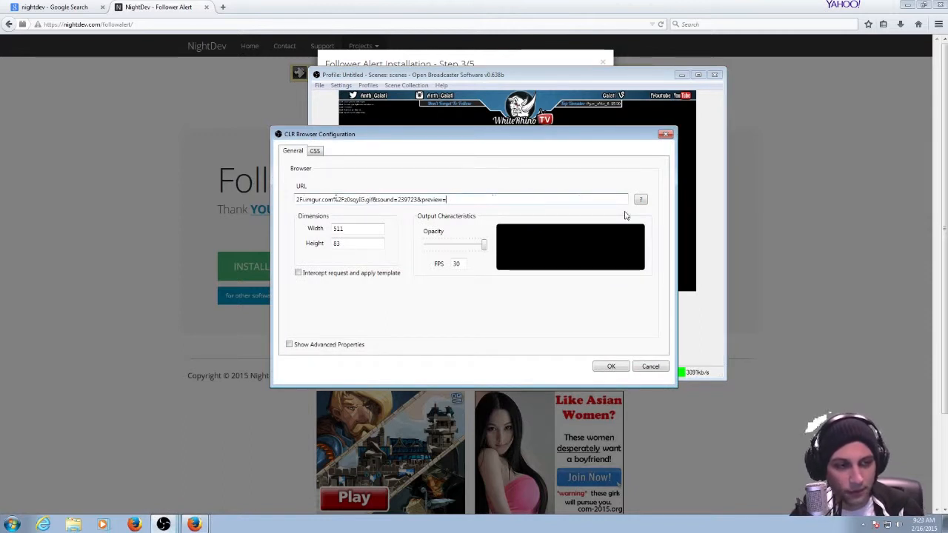
key("BackSpace")
key("BackSpace")
key("BackSpace")
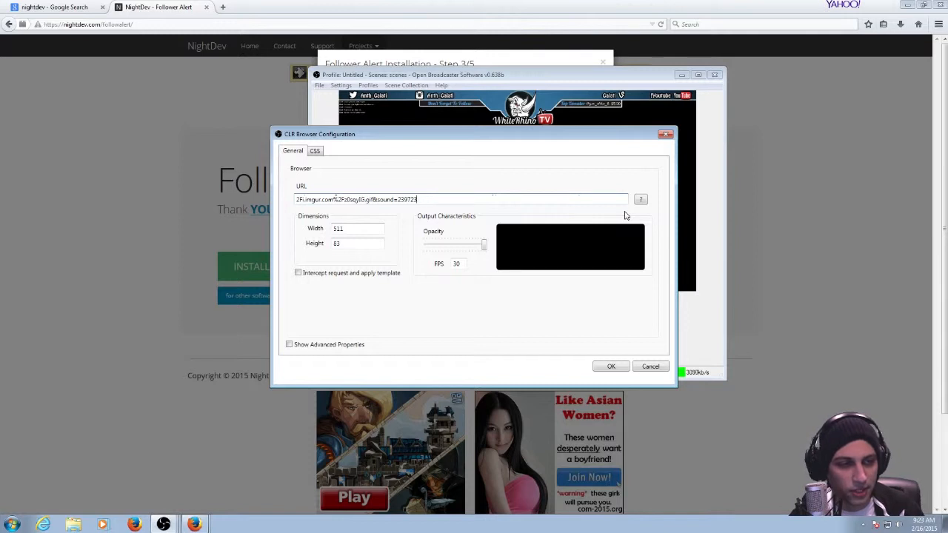
left_click(623, 369)
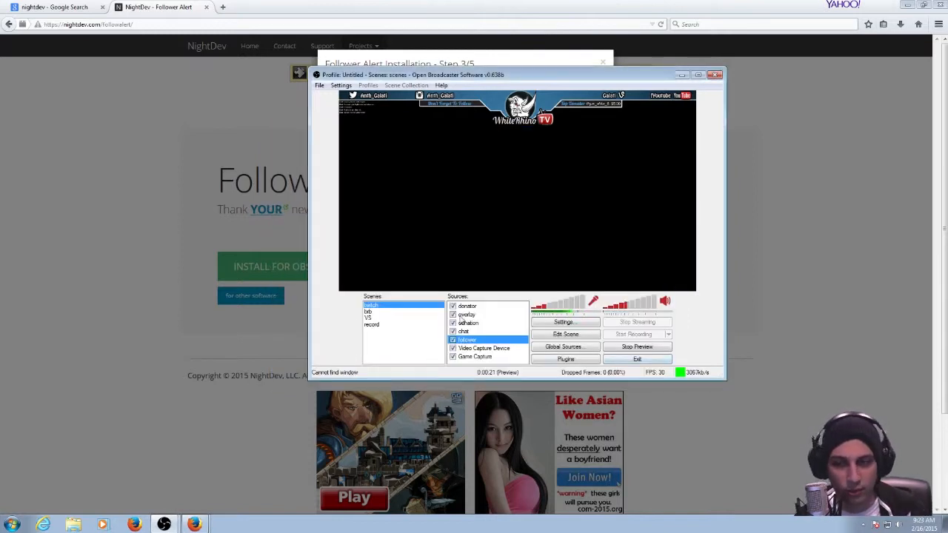
Switch to the browser and open NightDev's OBS Chat project page.
left_click(54, 267)
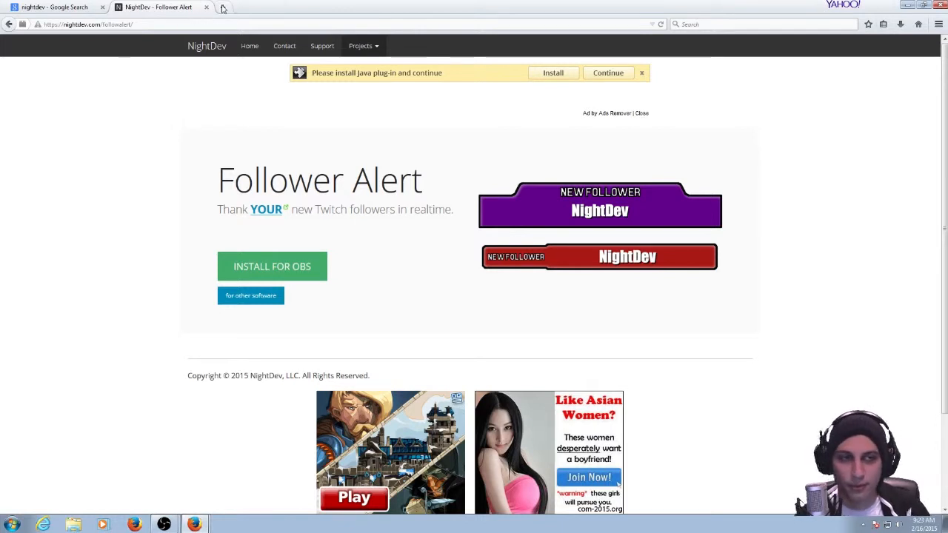
left_click(372, 47)
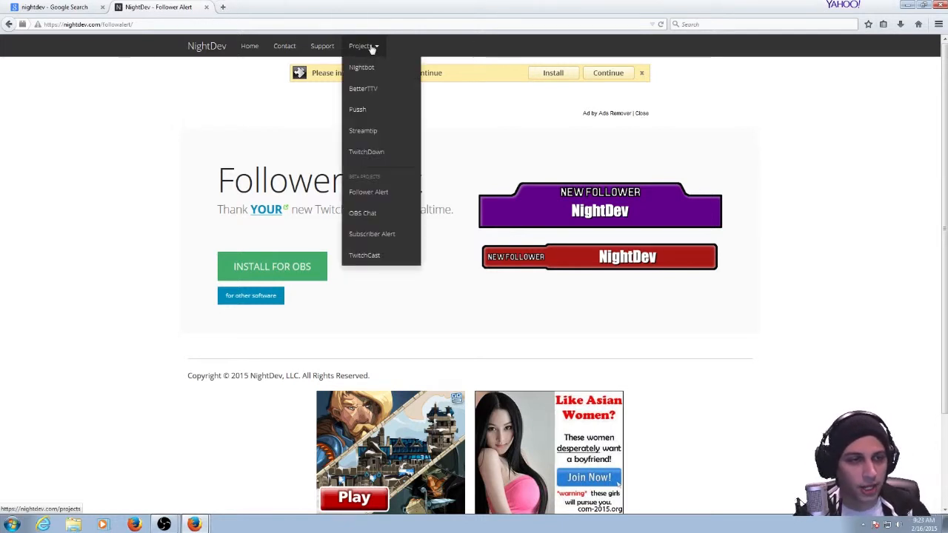
left_click(362, 214)
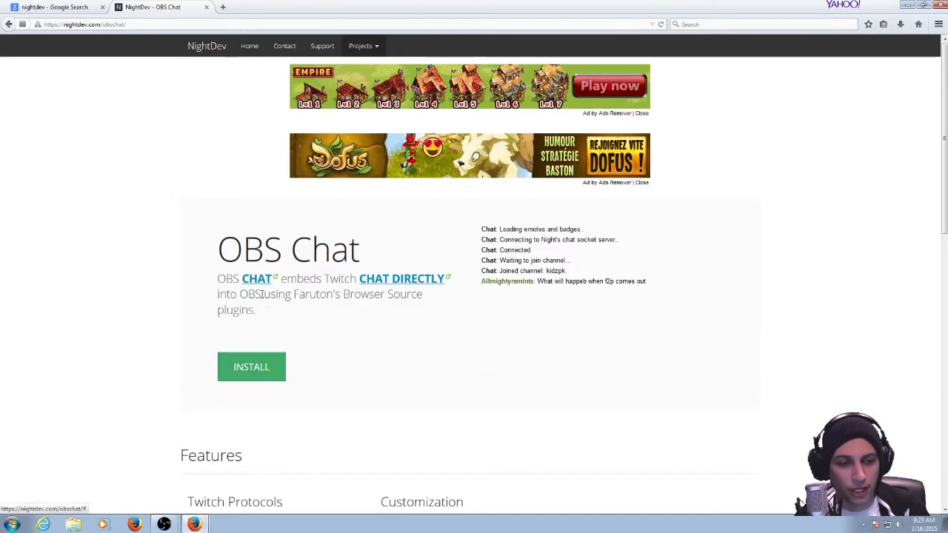
left_click(374, 50)
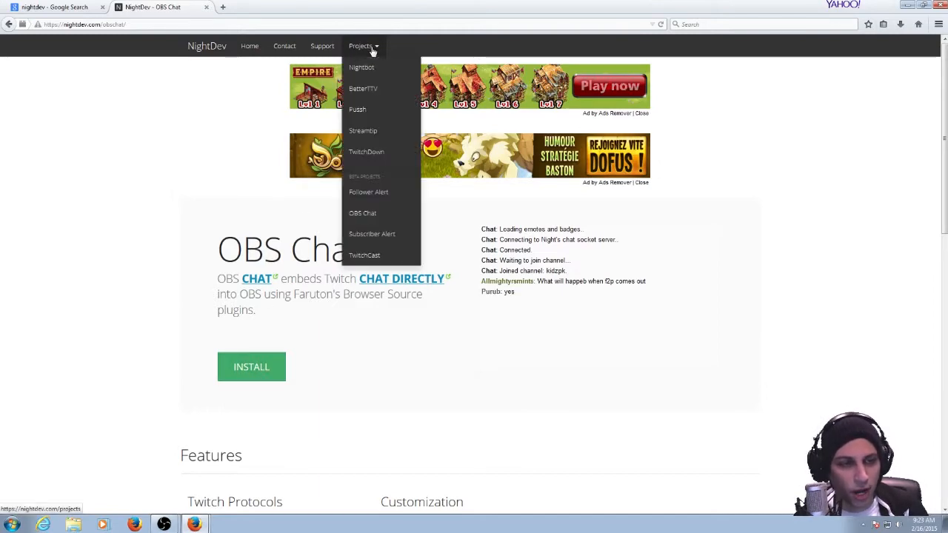
left_click(117, 197)
Open step 2 of the OBS Chat installation and examine the CLR Browser instructions, Username field, and Chat Style options.
left_click(238, 371)
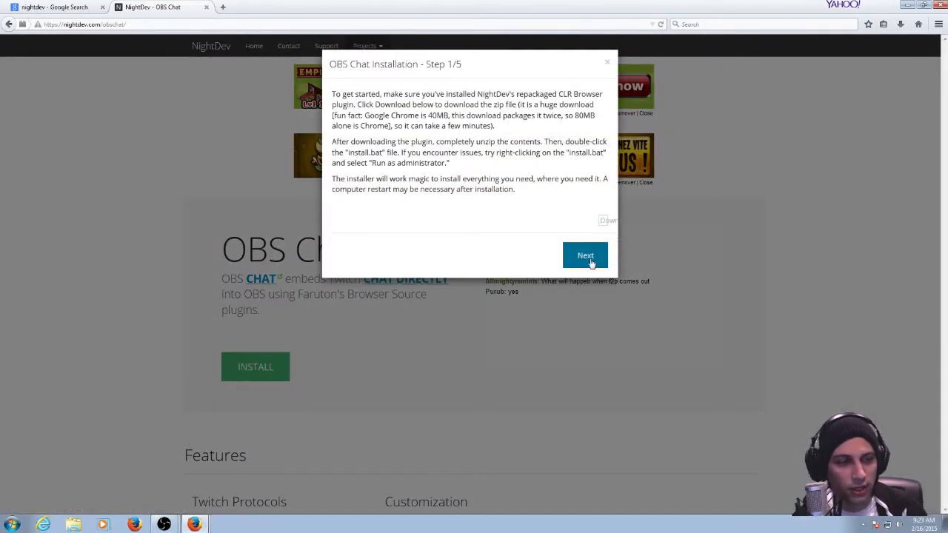
left_click(589, 256)
left_click(419, 160)
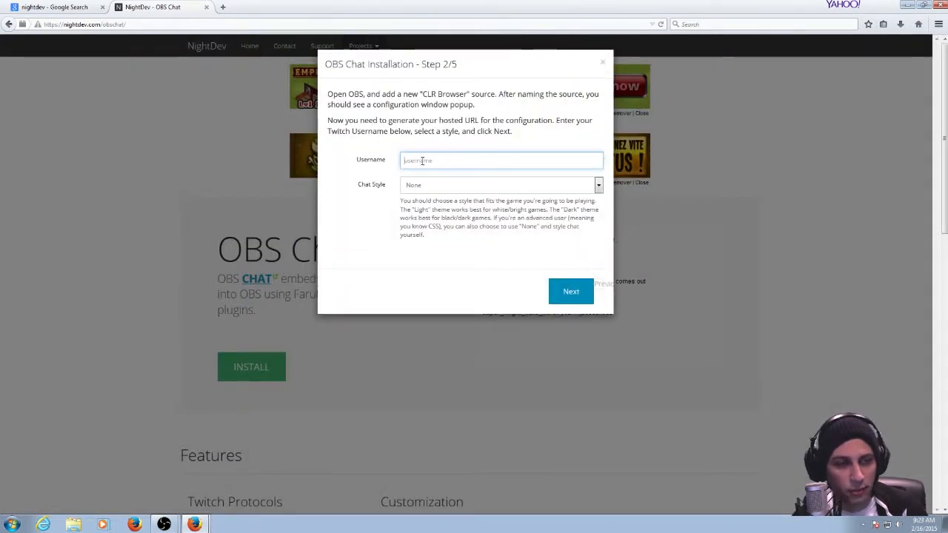
left_click_drag(361, 105, 427, 95)
left_click(472, 94)
left_click(427, 97)
left_click(435, 187)
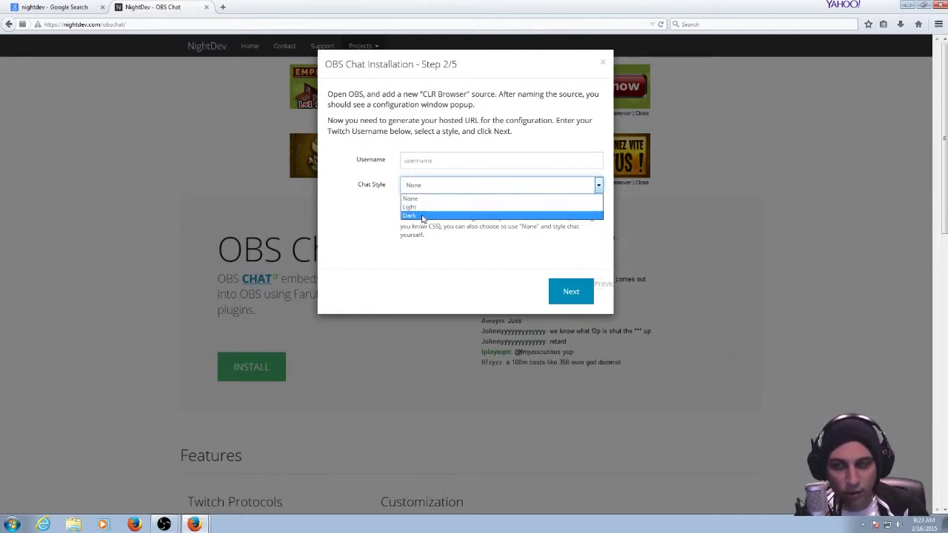
left_click(319, 201)
Highlight the Hosted URL in step 3 of the OBS Chat installation, and return to Open Broadcaster Software after closing the advertising page.
left_click(569, 290)
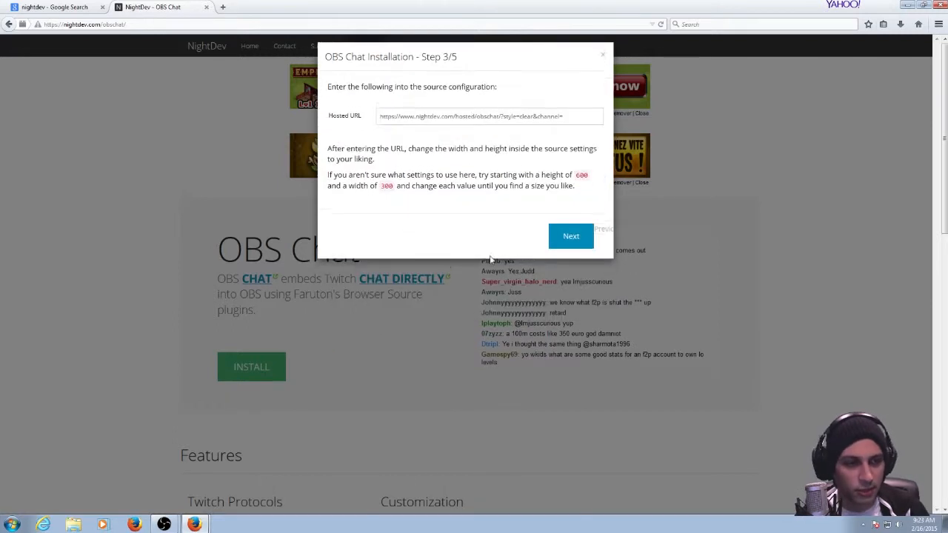
left_click_drag(562, 123, 321, 137)
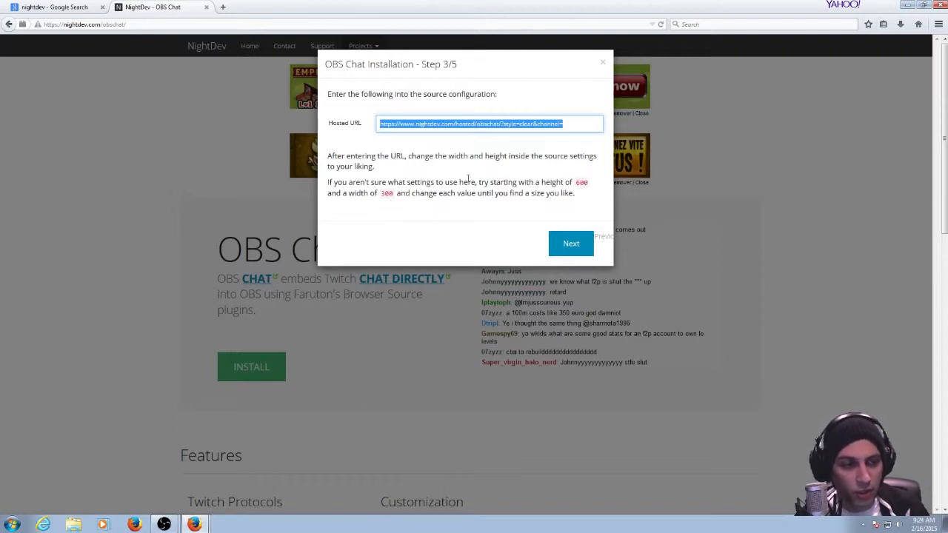
left_click(563, 93)
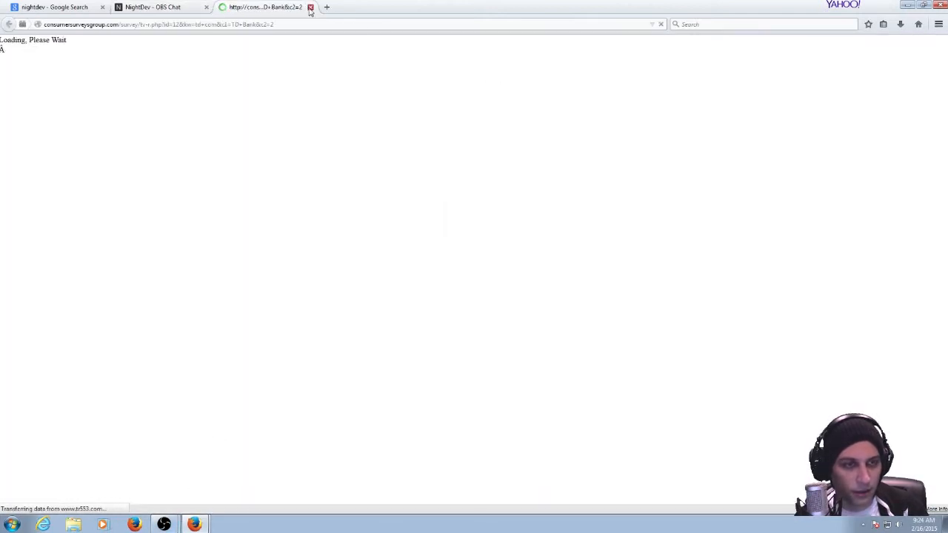
left_click(310, 7)
left_click(164, 524)
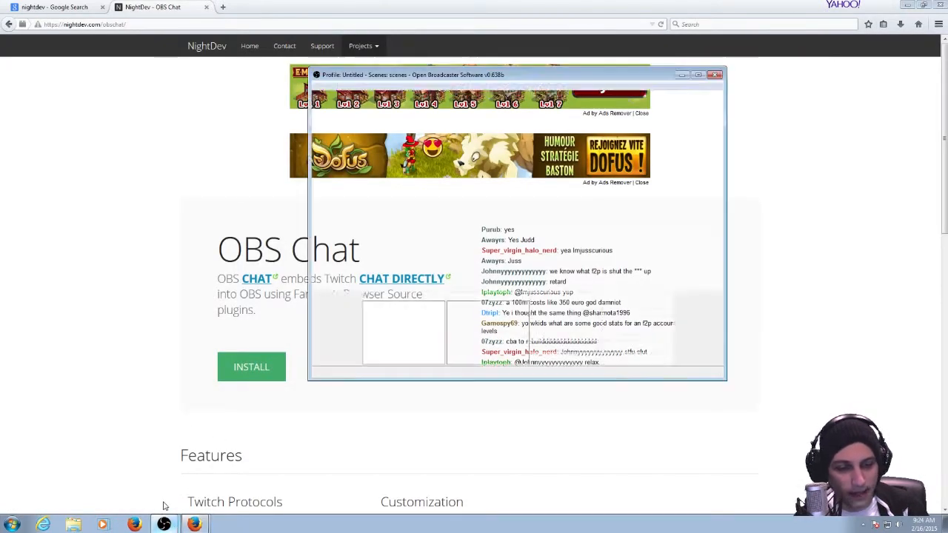
Open the chat source's CLR Browser configuration, check its hosted OBS Chat URL, and view the chat in the enlarged preview.
right_click(464, 327)
left_click(464, 339)
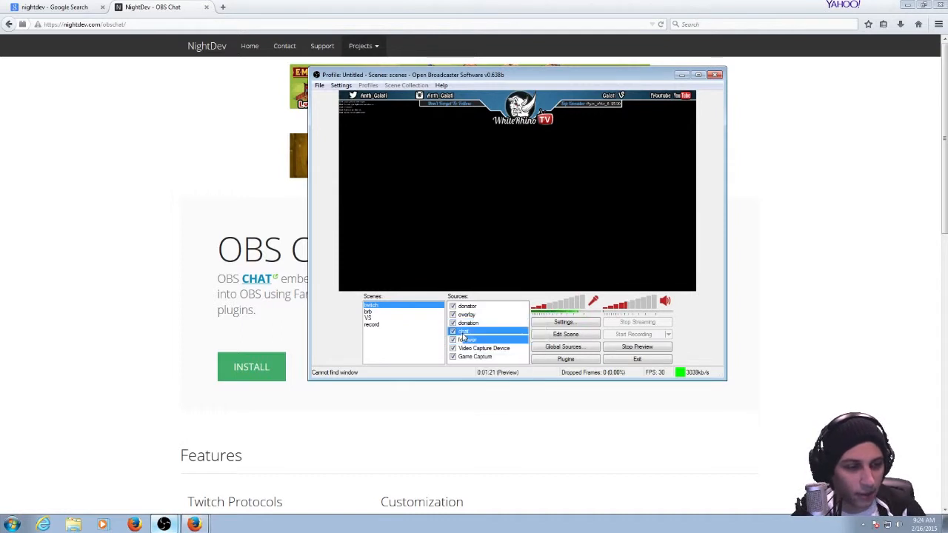
right_click(462, 338)
left_click(485, 403)
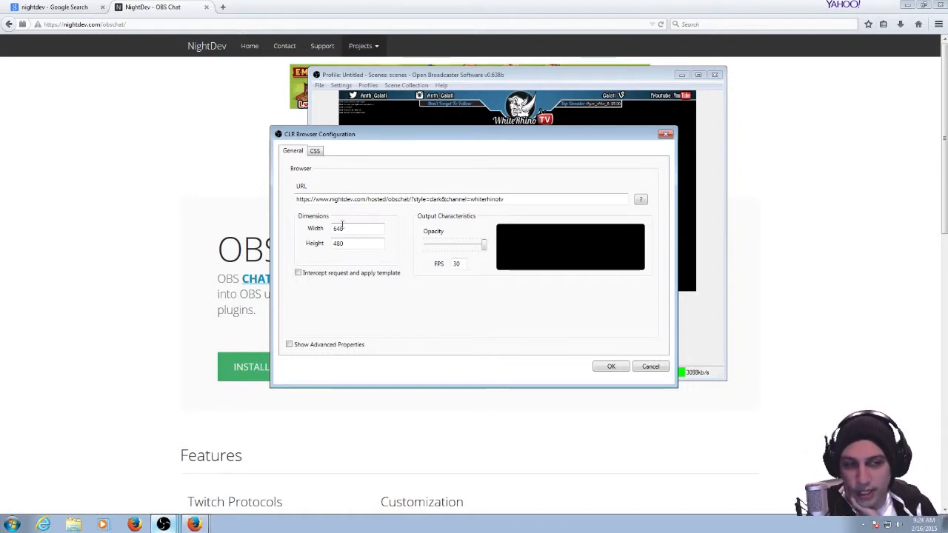
left_click(620, 368)
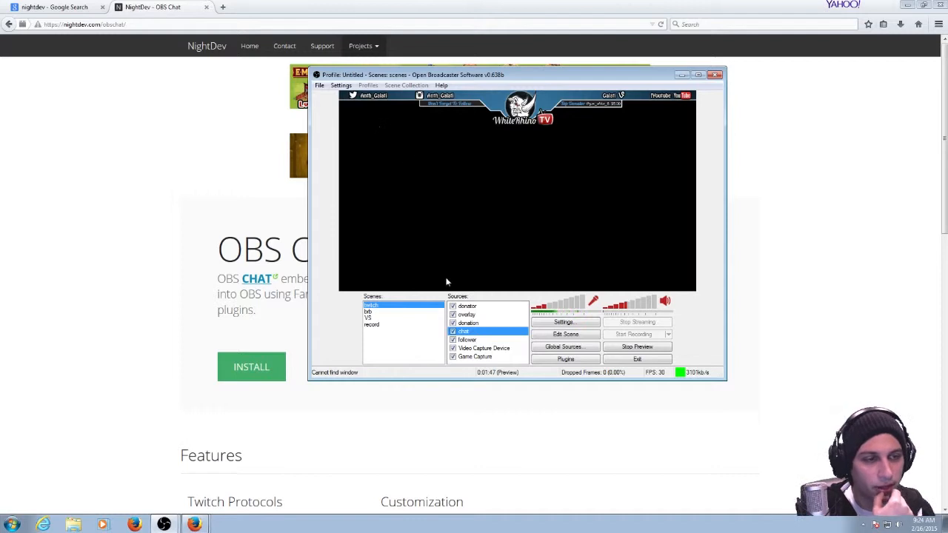
double_click(421, 74)
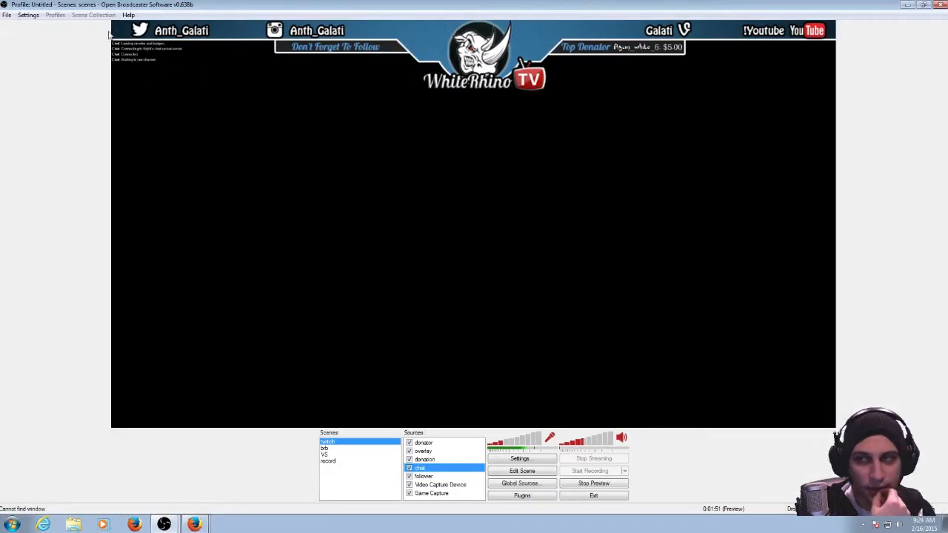
left_click(926, 6)
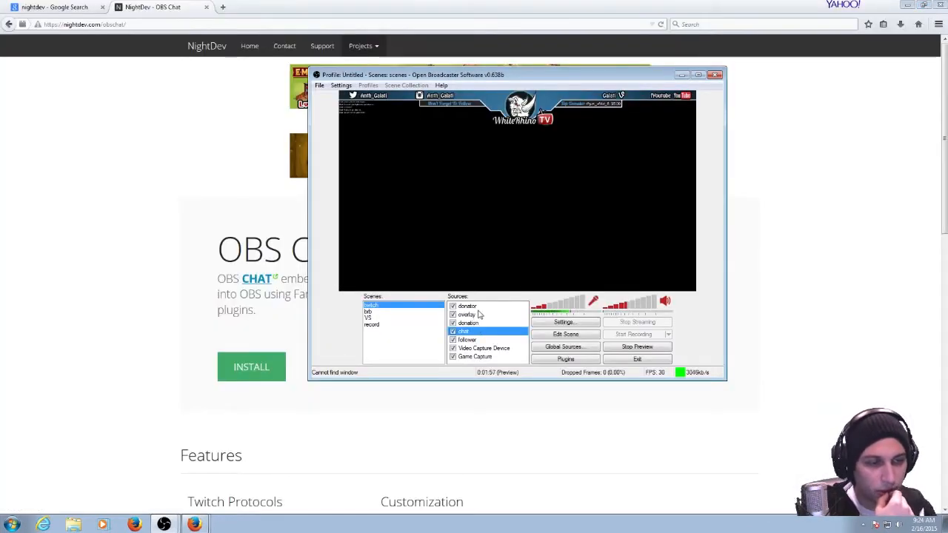
Switch to the browser, open NightDev's Streamtip project, and sign in with Twitch.
left_click(104, 305)
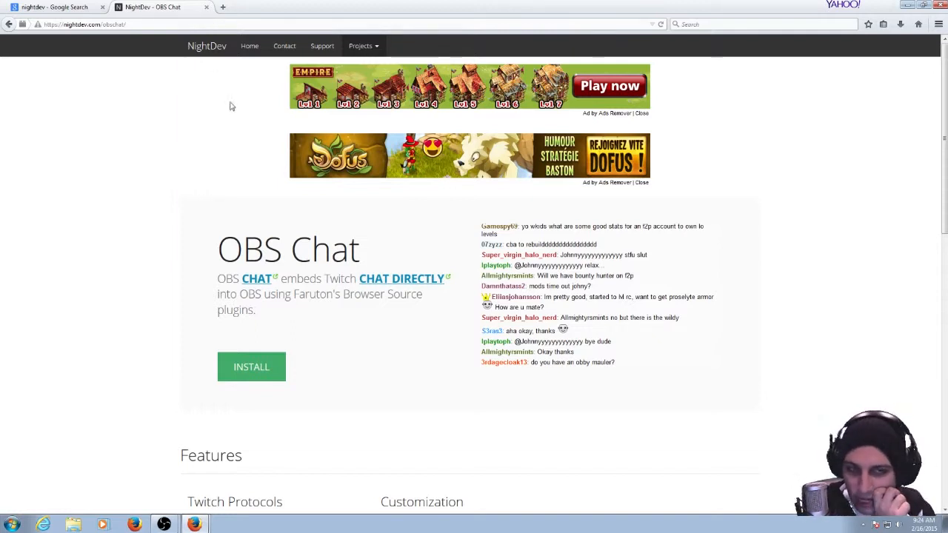
mouse_move(368, 50)
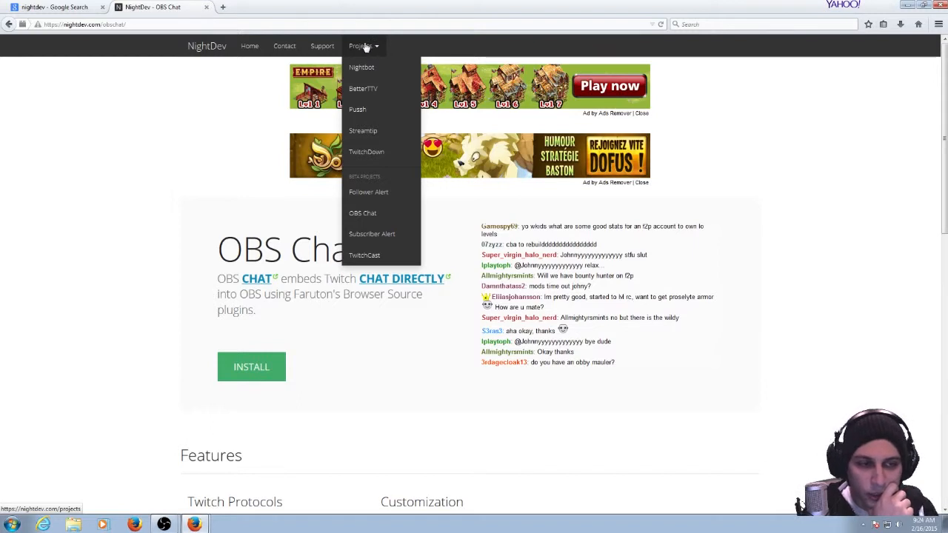
left_click(372, 134)
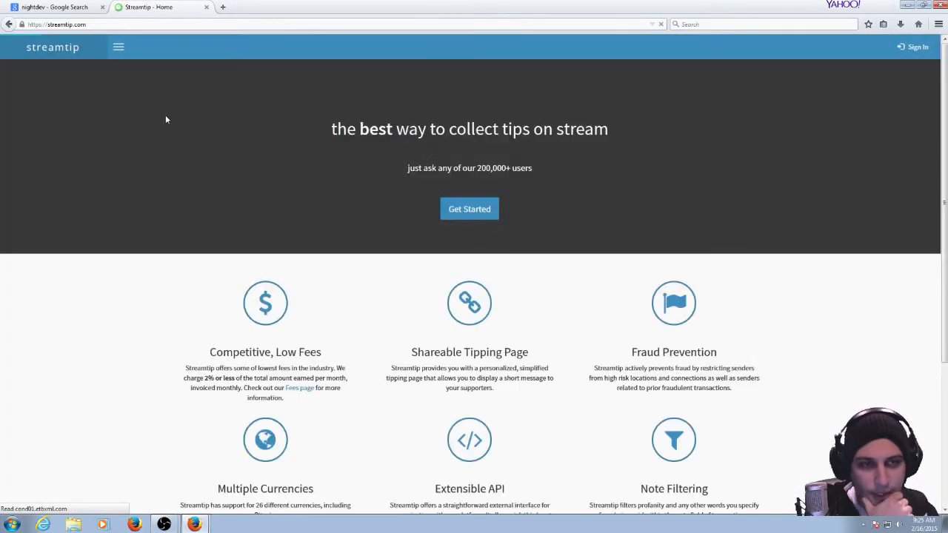
left_click(919, 50)
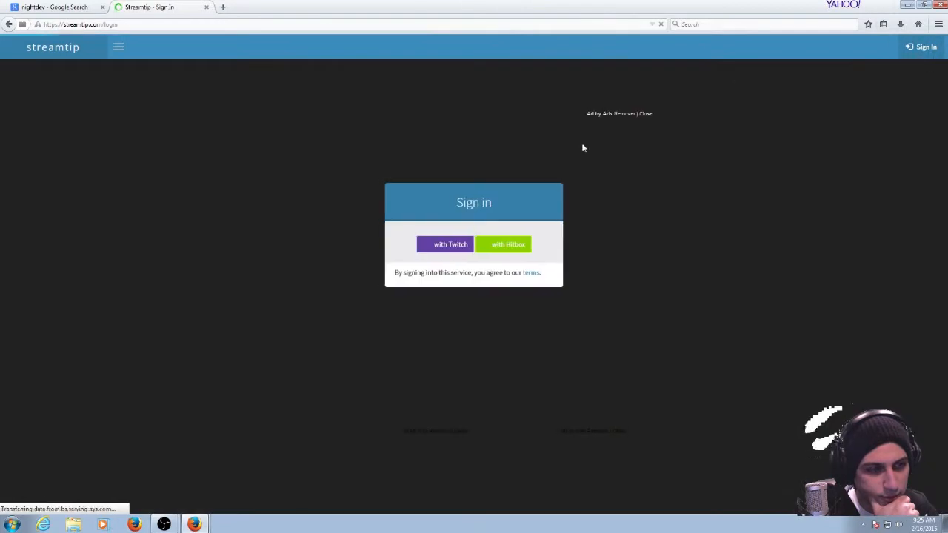
left_click(435, 243)
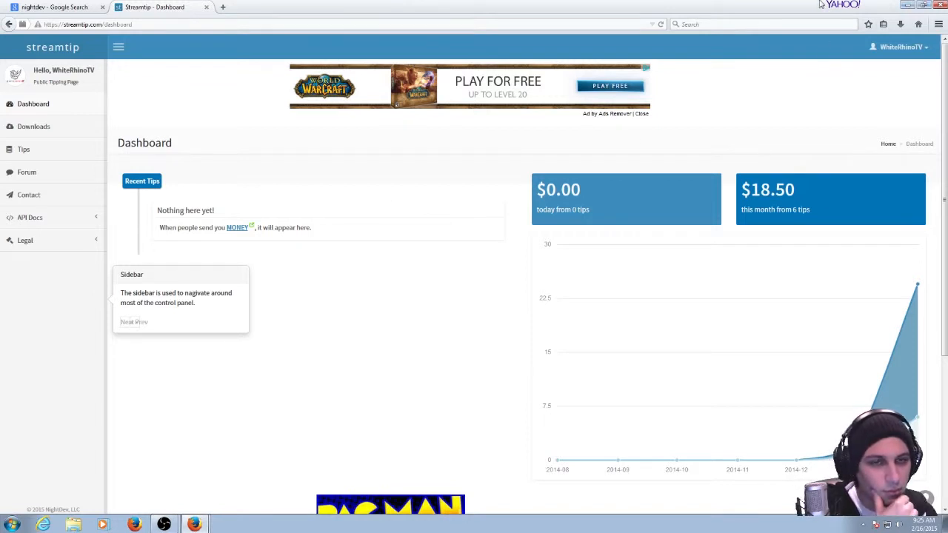
Close the Streamtip dashboard and select the donation source in Open Broadcaster Software.
left_click(206, 8)
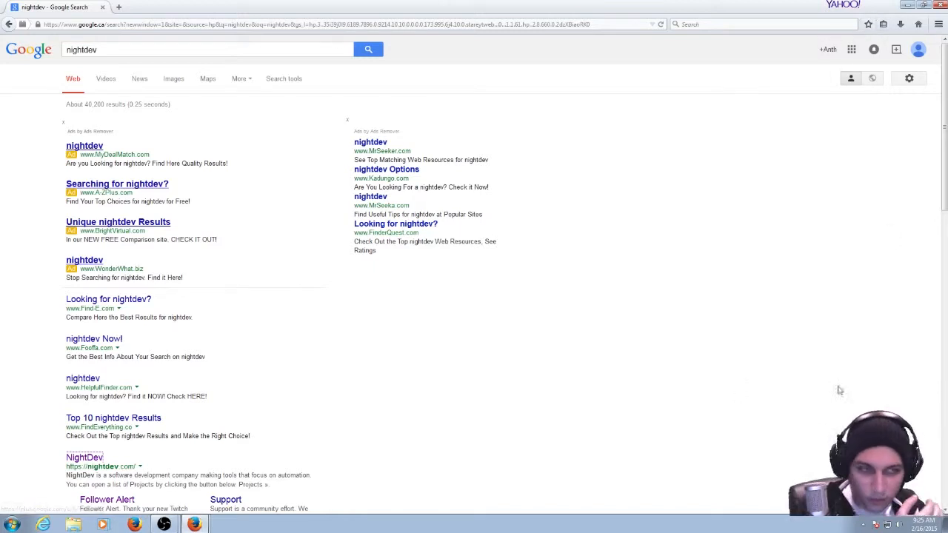
left_click(909, 4)
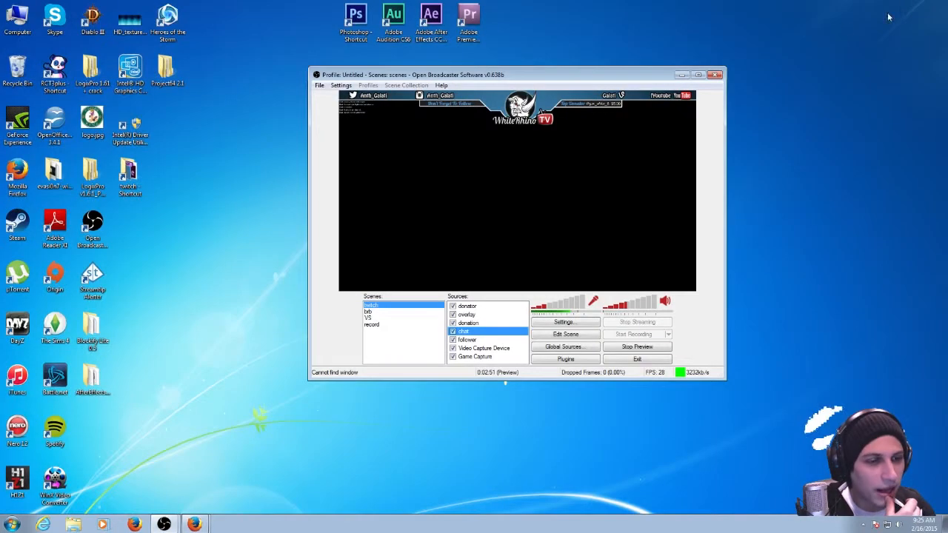
left_click(463, 323)
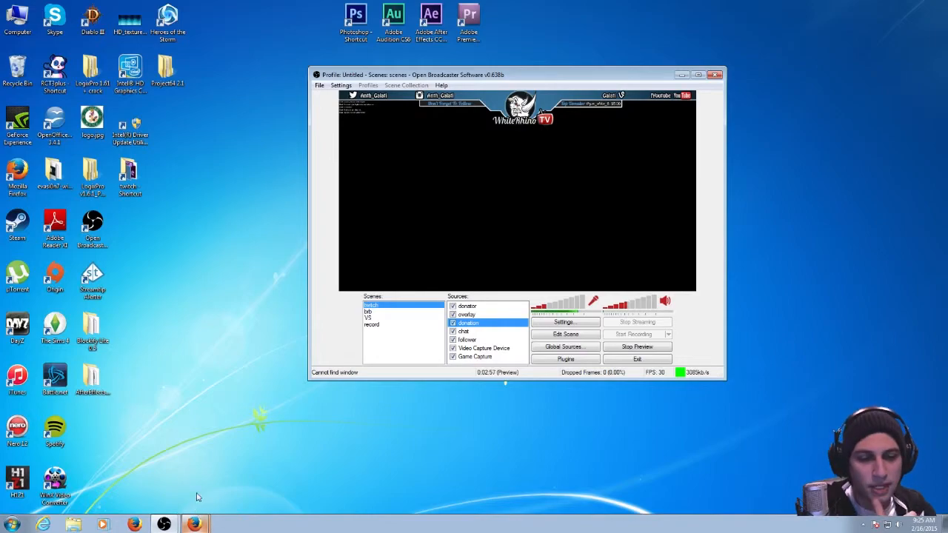
Switch to the browser, search Google for "nightdev donation", and open the NightDev - Tip Alert page.
left_click(194, 523)
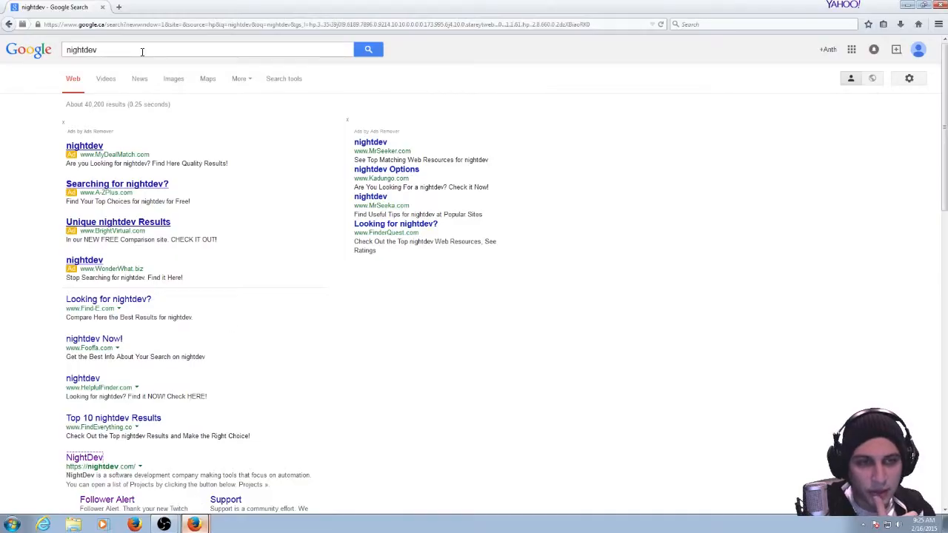
left_click(142, 51)
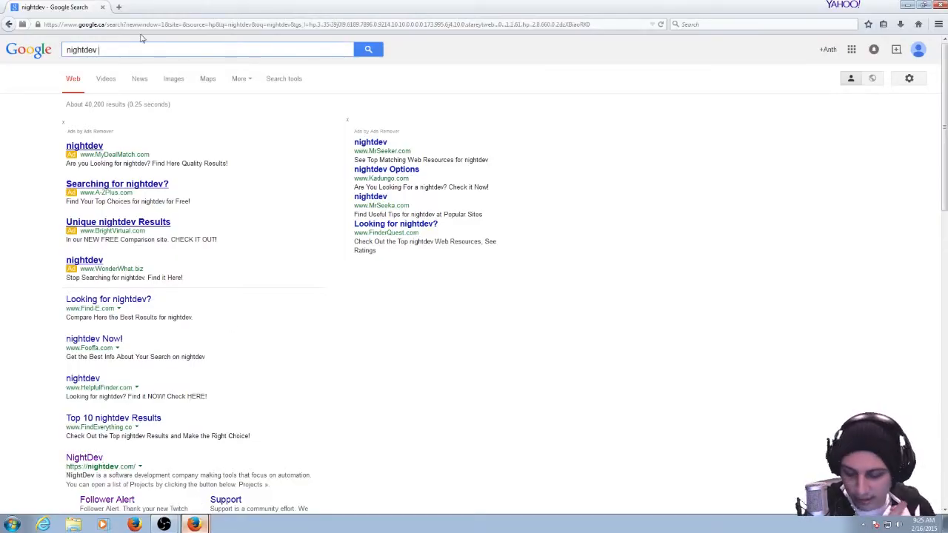
type("donation")
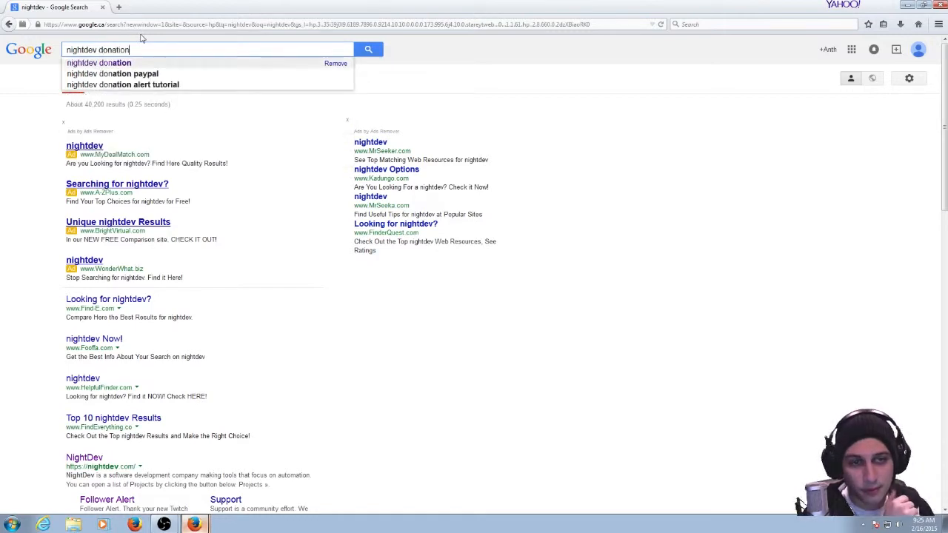
key("Return")
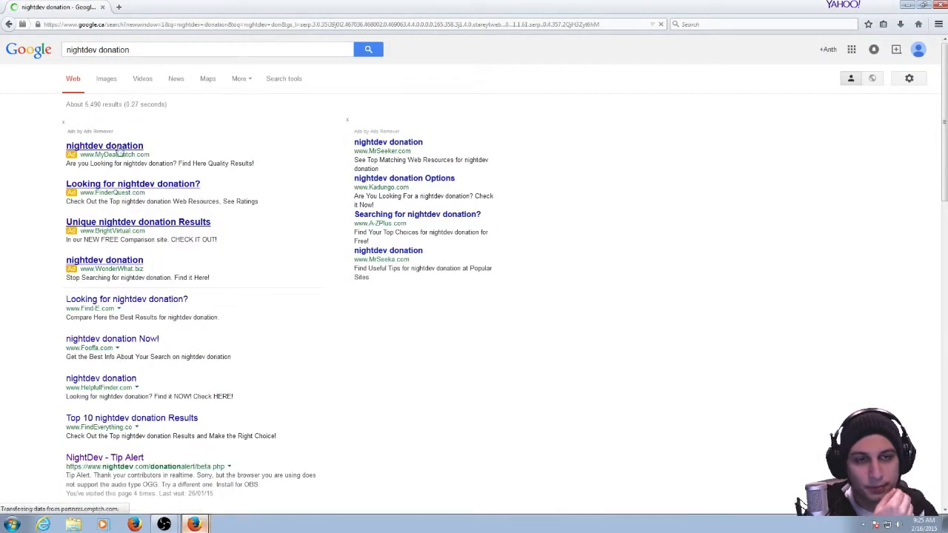
scroll(116, 364, "down", 2)
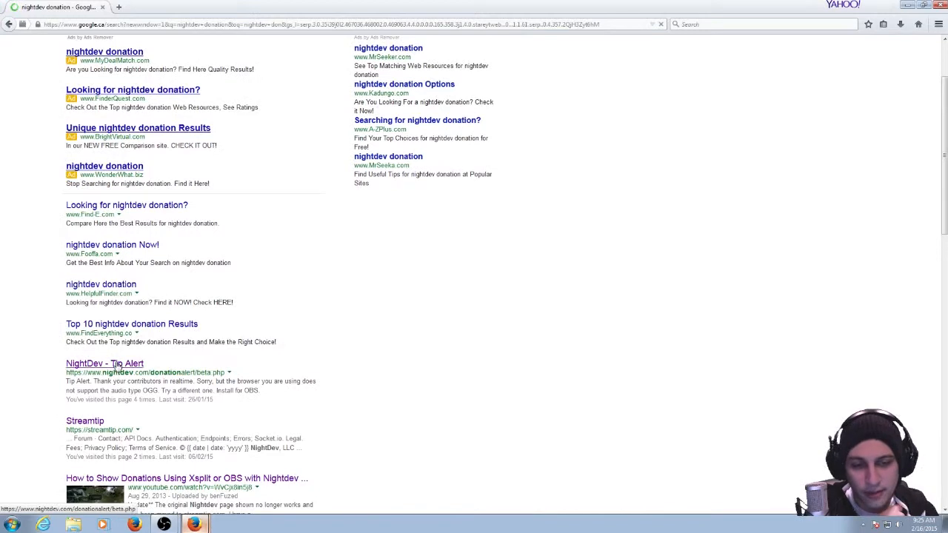
left_click(116, 364)
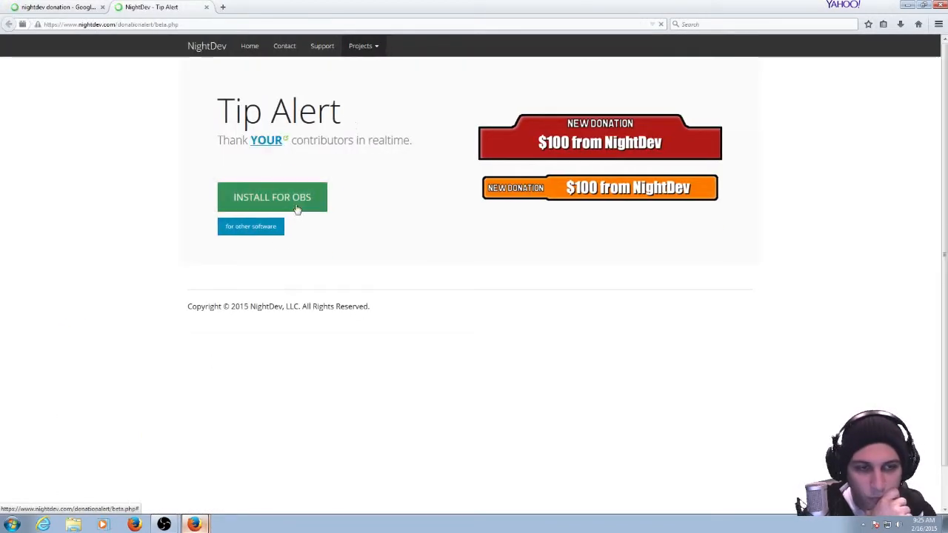
Open step 2 of the Tip Alert installation for OBS and examine the API Client ID and API Access Token fields.
left_click(268, 265)
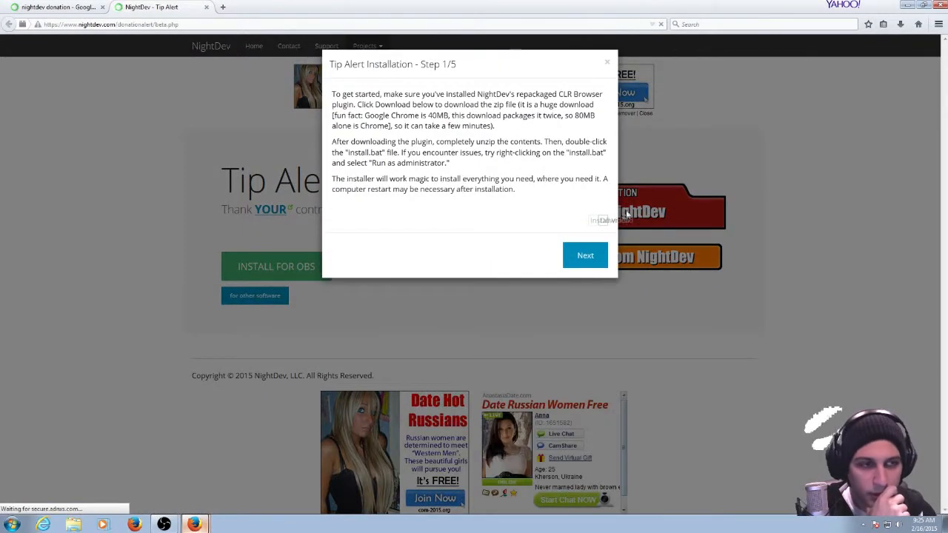
left_click(585, 255)
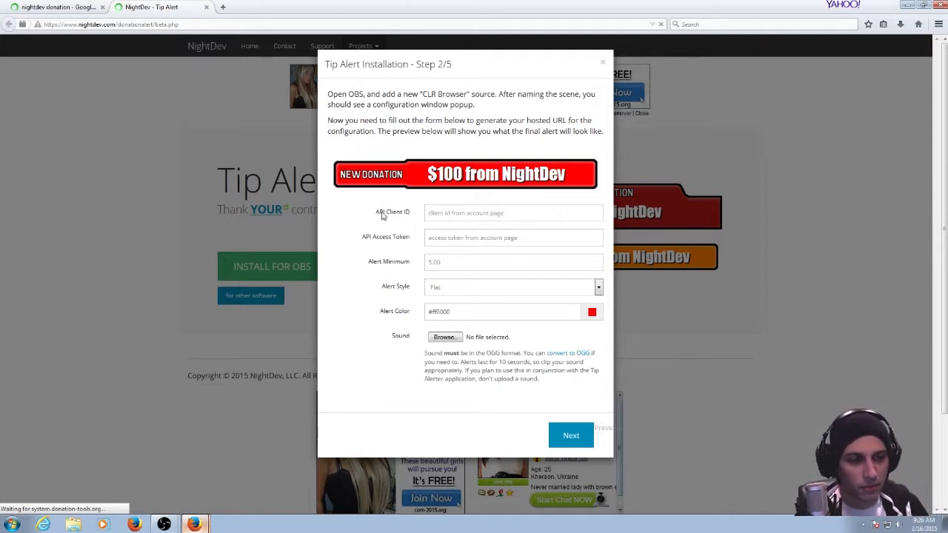
left_click_drag(381, 215, 406, 213)
left_click(441, 210)
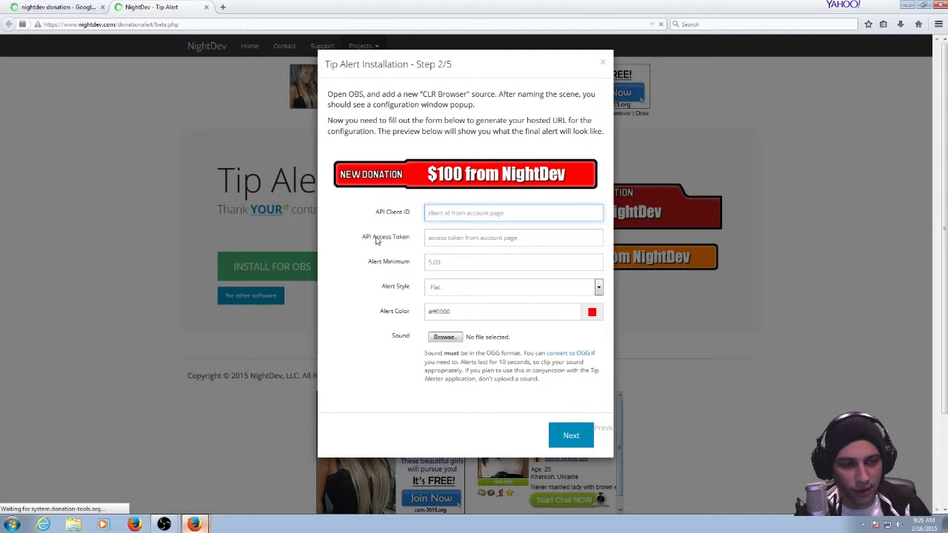
left_click_drag(361, 239, 420, 240)
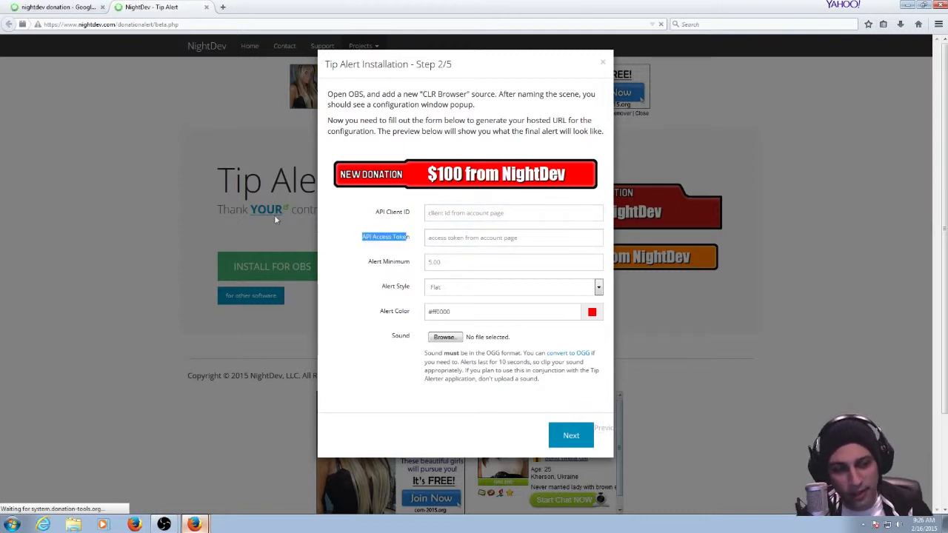
left_click(496, 216)
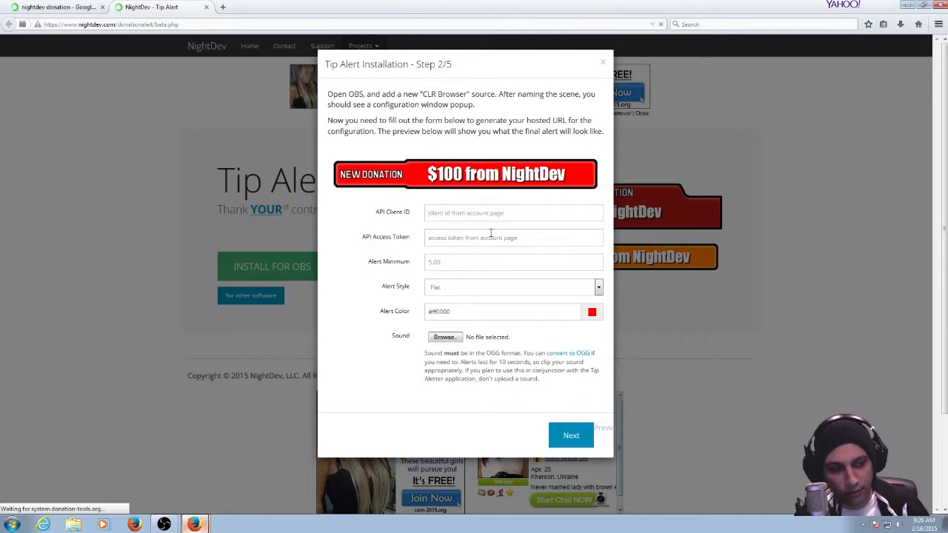
left_click(491, 237)
left_click(491, 212)
left_click(483, 239)
left_click(491, 212)
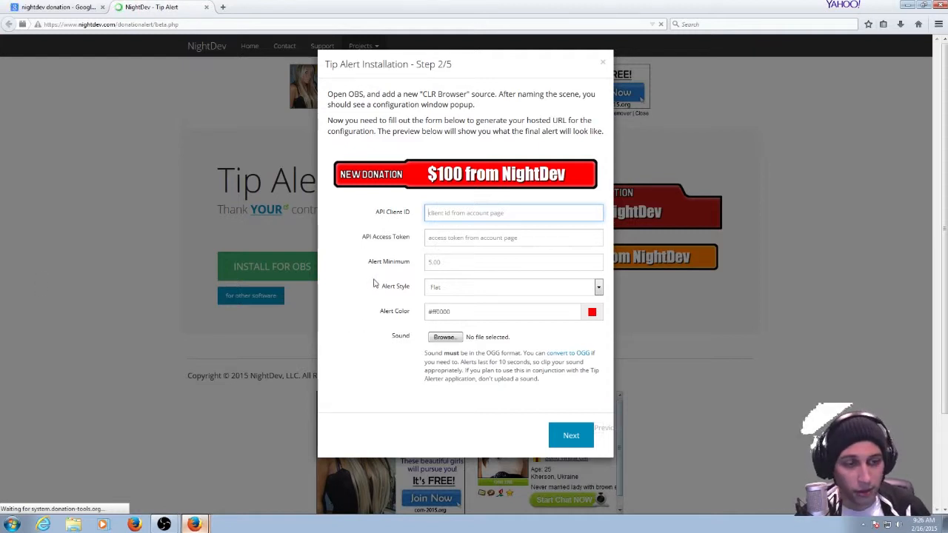
Set the Alert Minimum to 2.00 in the Tip Alert installation form.
left_click_drag(368, 262, 406, 264)
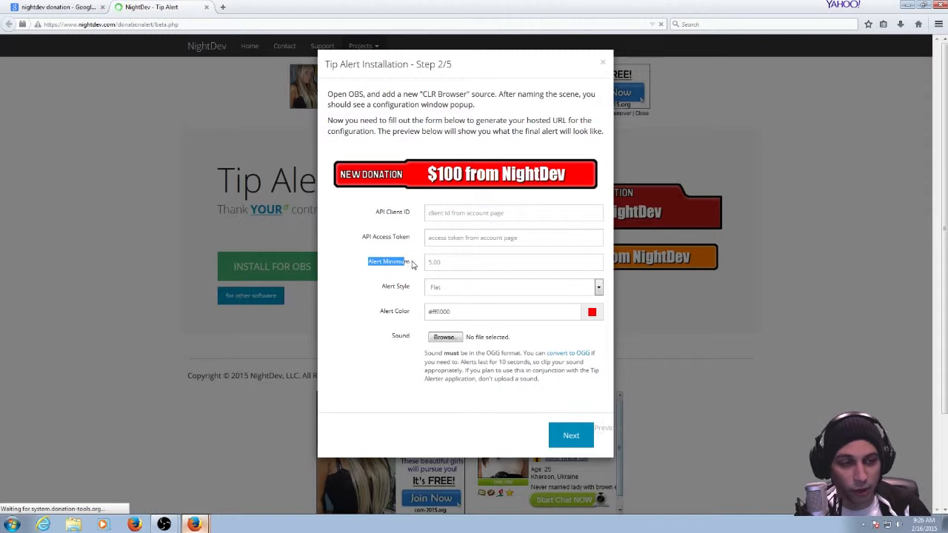
left_click(379, 265)
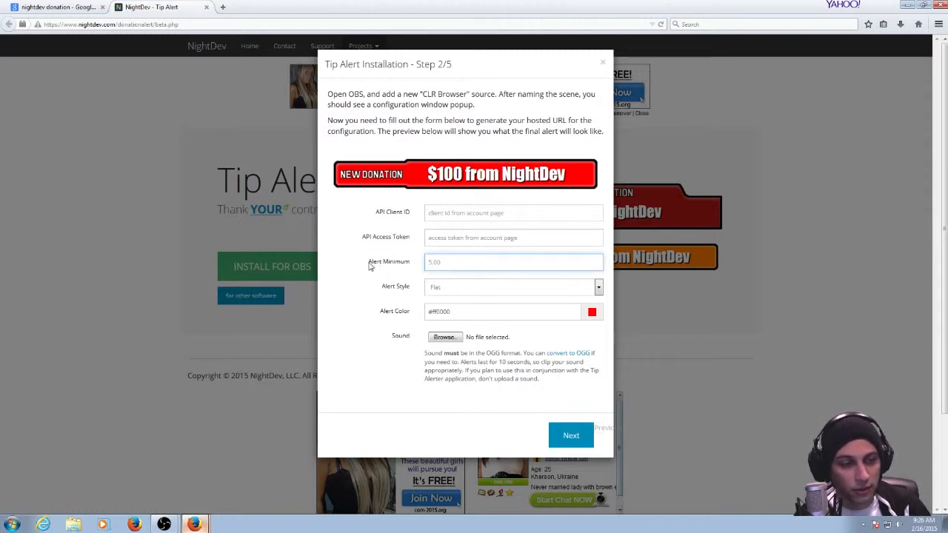
left_click_drag(369, 265, 417, 267)
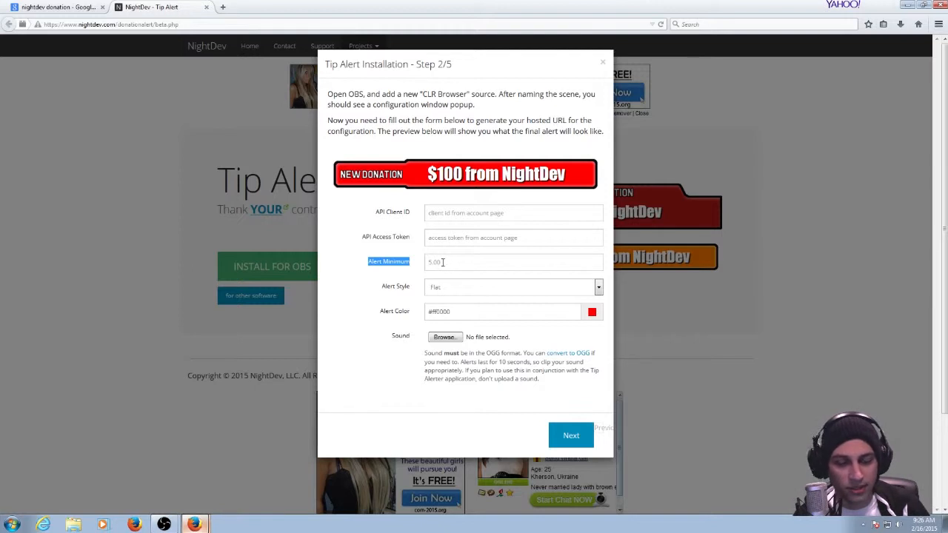
left_click(441, 263)
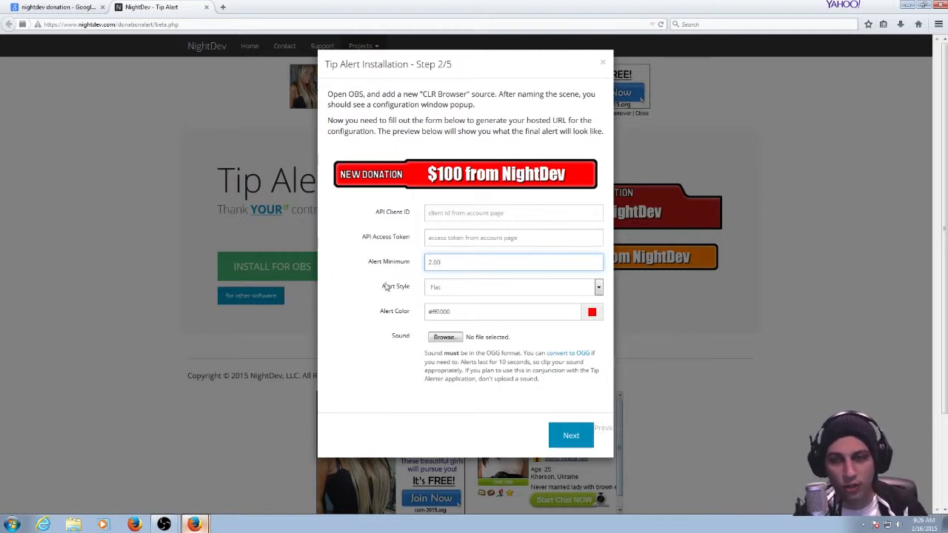
left_click(316, 313)
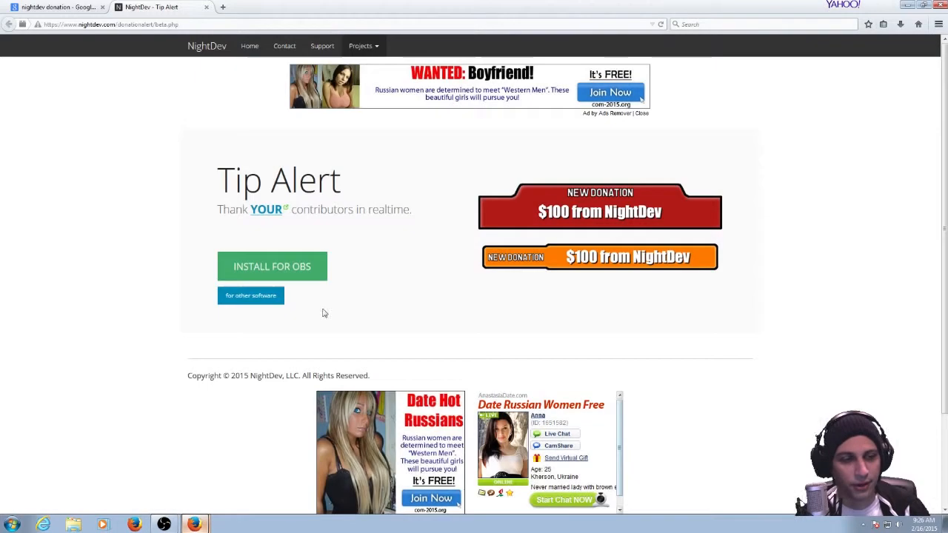
left_click(271, 272)
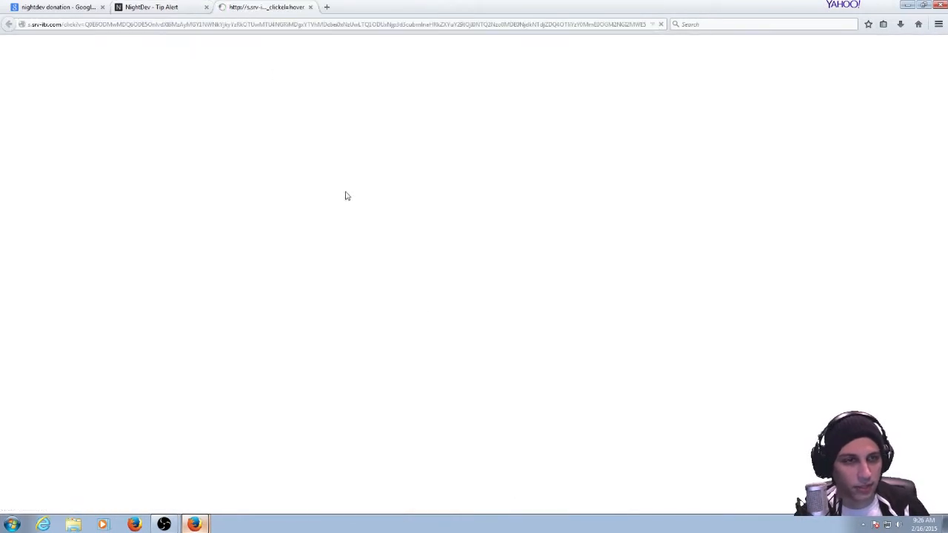
left_click(310, 7)
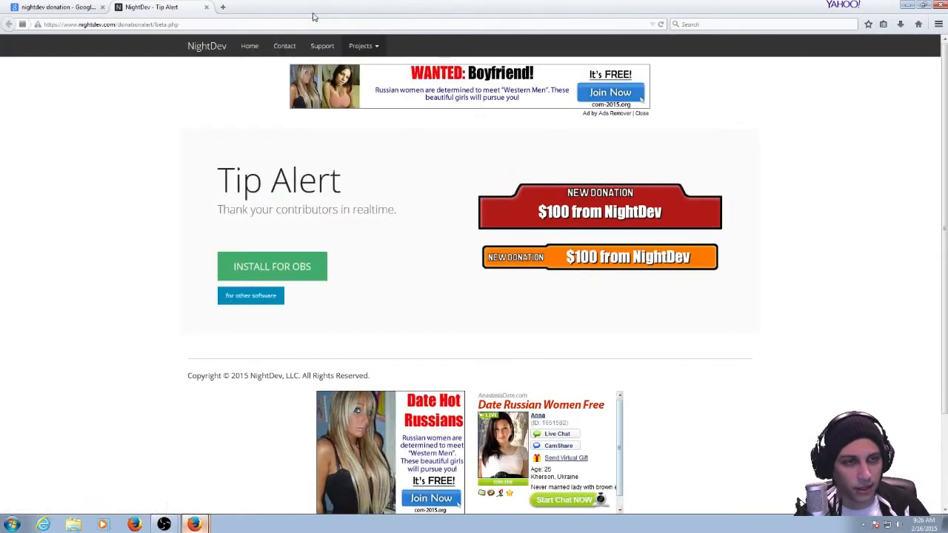
left_click(274, 268)
left_click(584, 254)
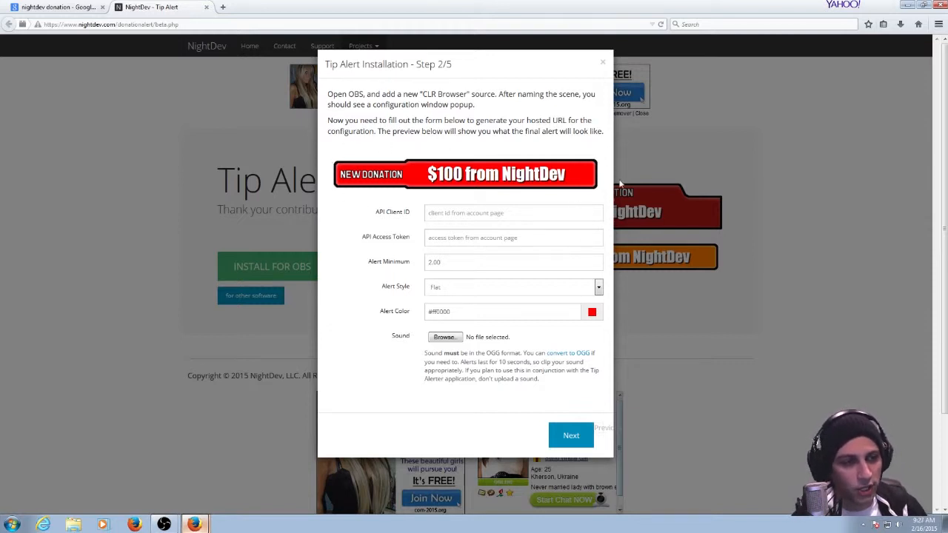
Set the Alert Style of the Tip Alert to Stacked.
left_click(598, 287)
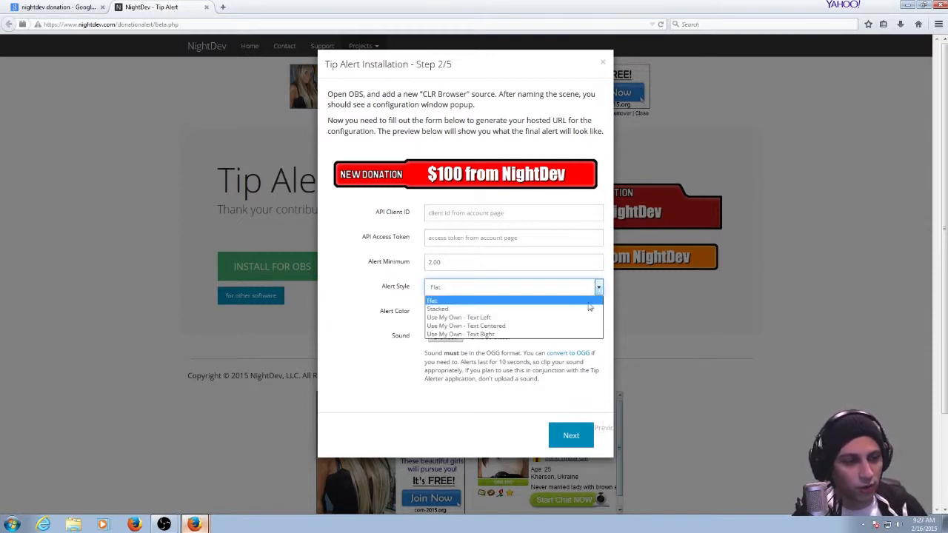
left_click(585, 310)
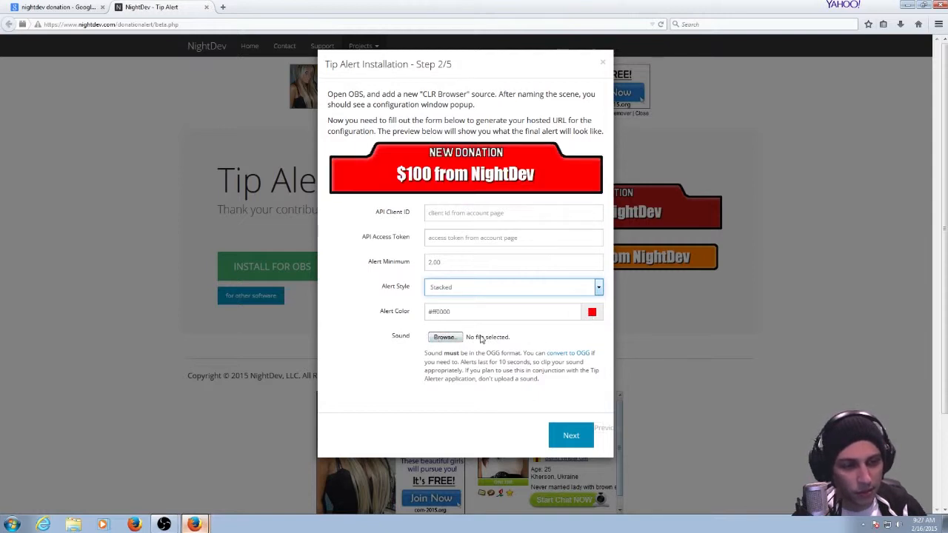
Proceed to step 3 of the Tip Alert installation and select the contents of the Hosted URL field.
left_click(579, 428)
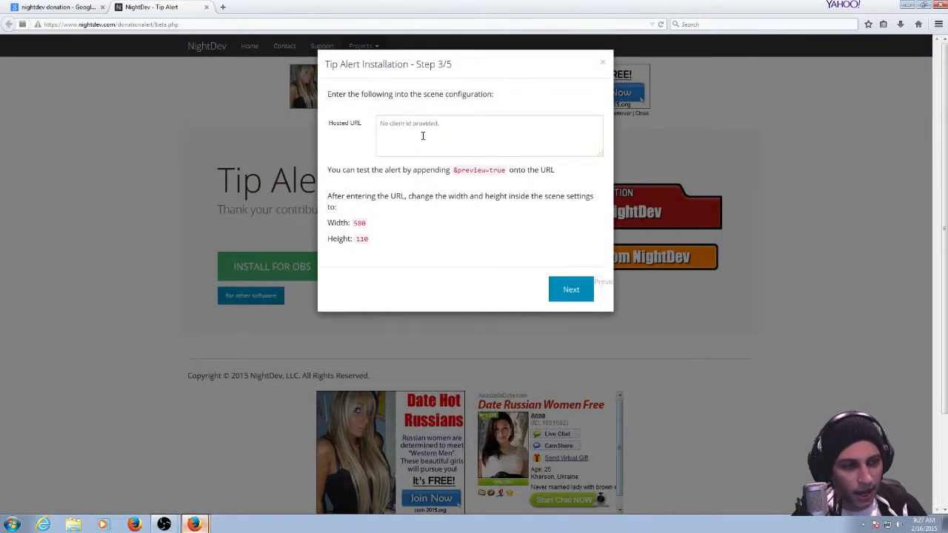
left_click_drag(376, 138, 518, 162)
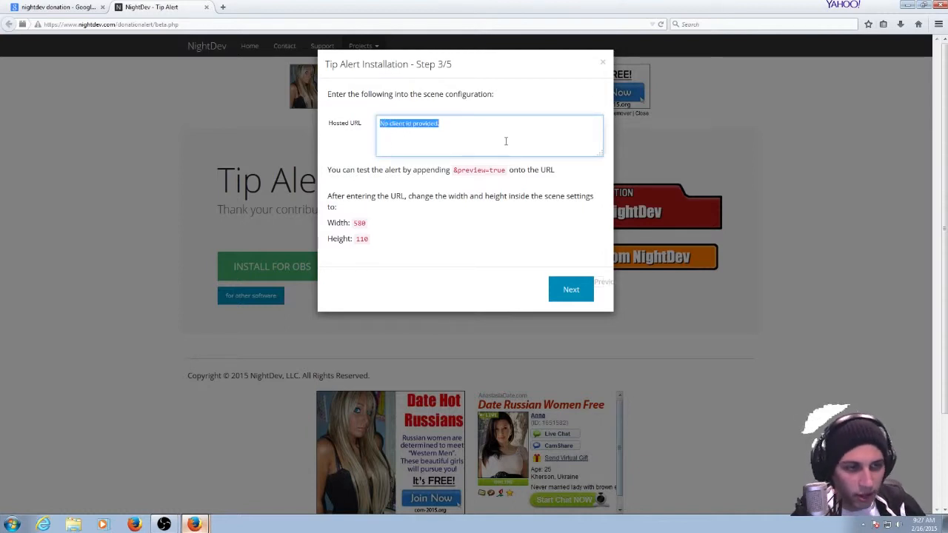
left_click(481, 124)
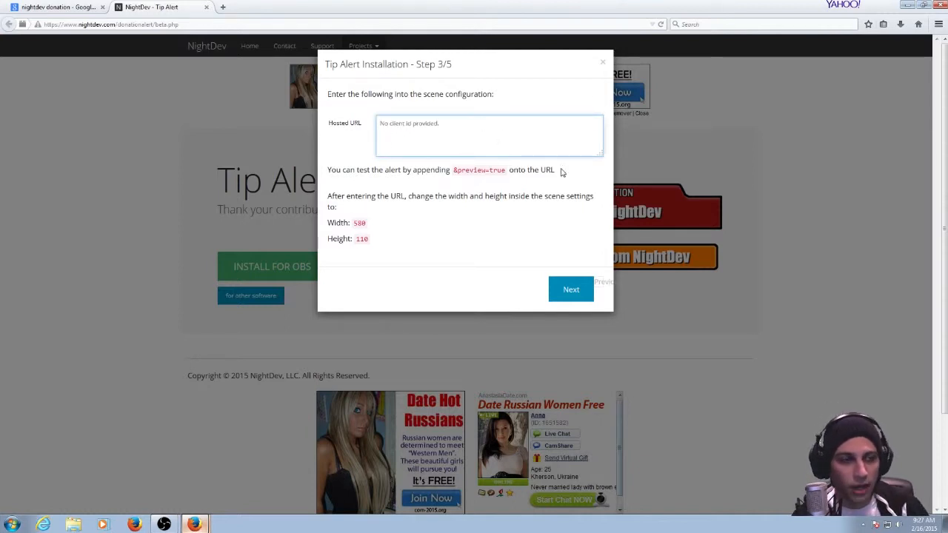
left_click_drag(561, 148, 380, 126)
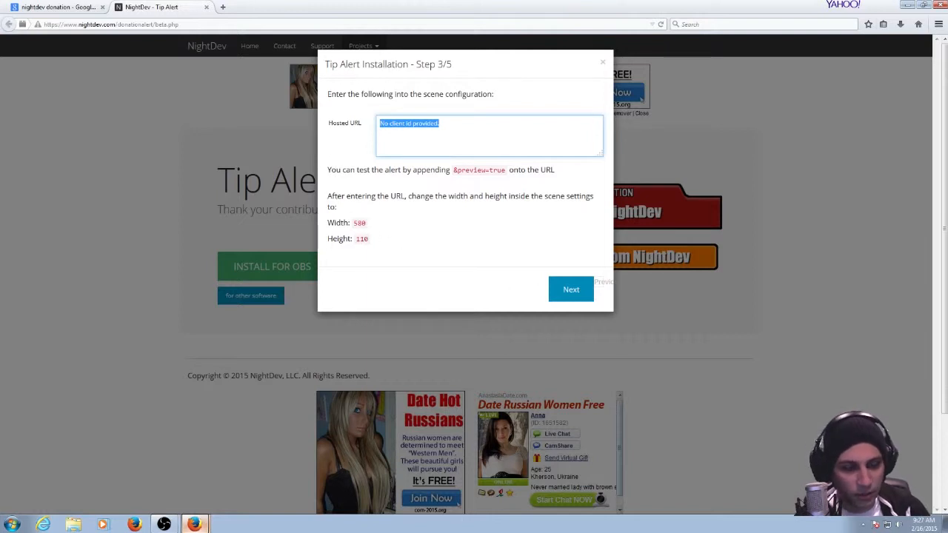
Switch to Open Broadcaster Software and open the configuration of a new CLR Browser source for the twitch scene.
left_click(166, 524)
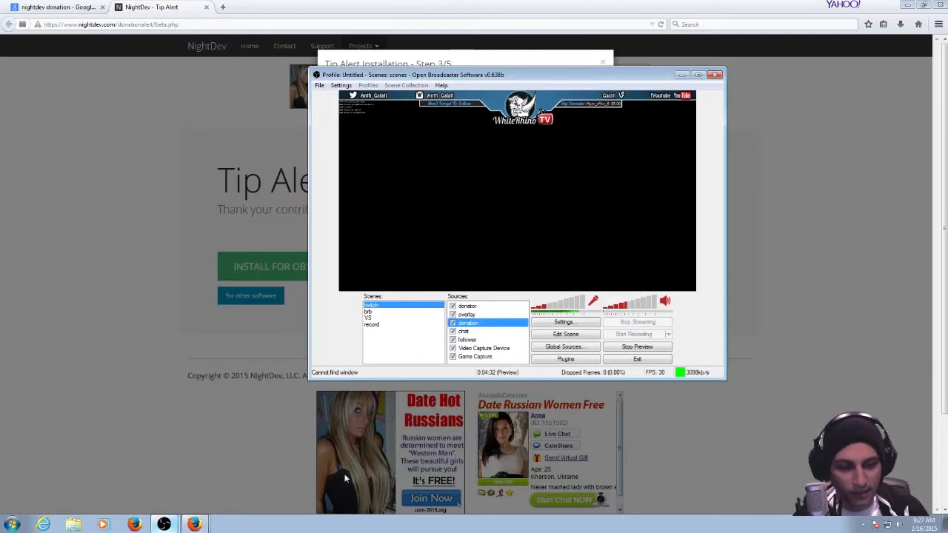
right_click(517, 340)
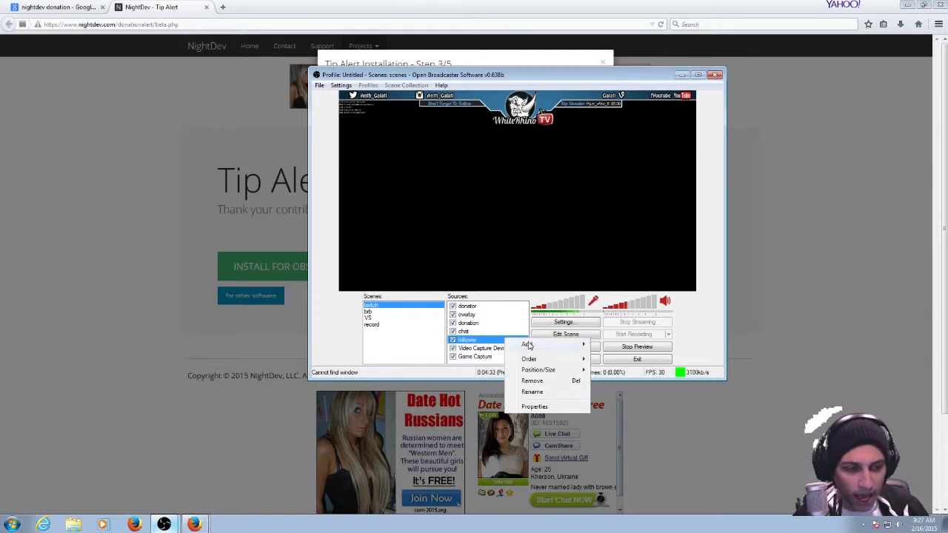
mouse_move(536, 345)
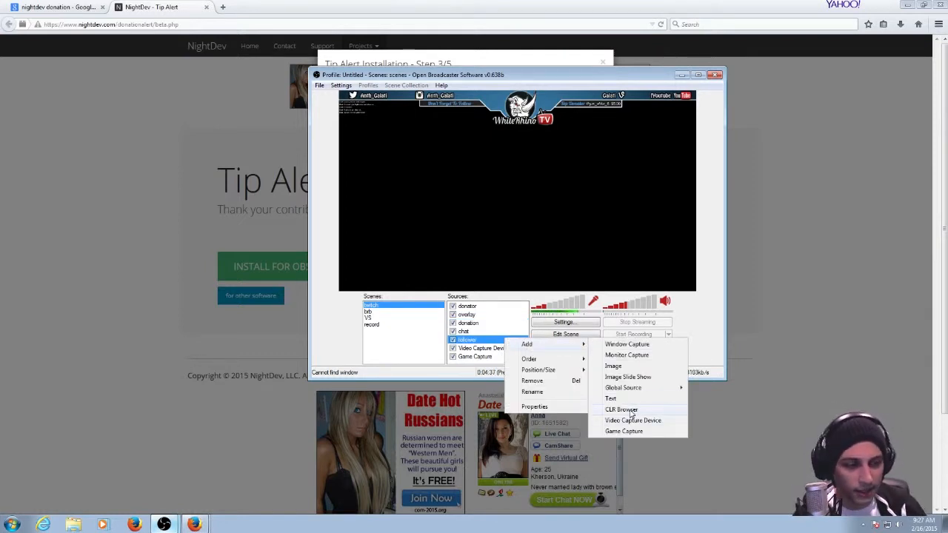
left_click(472, 338)
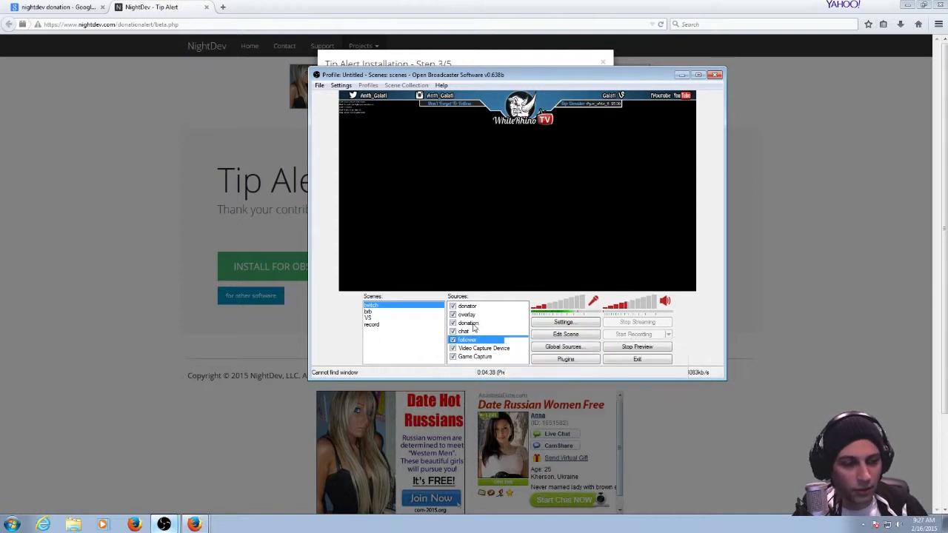
left_click(474, 324)
right_click(493, 327)
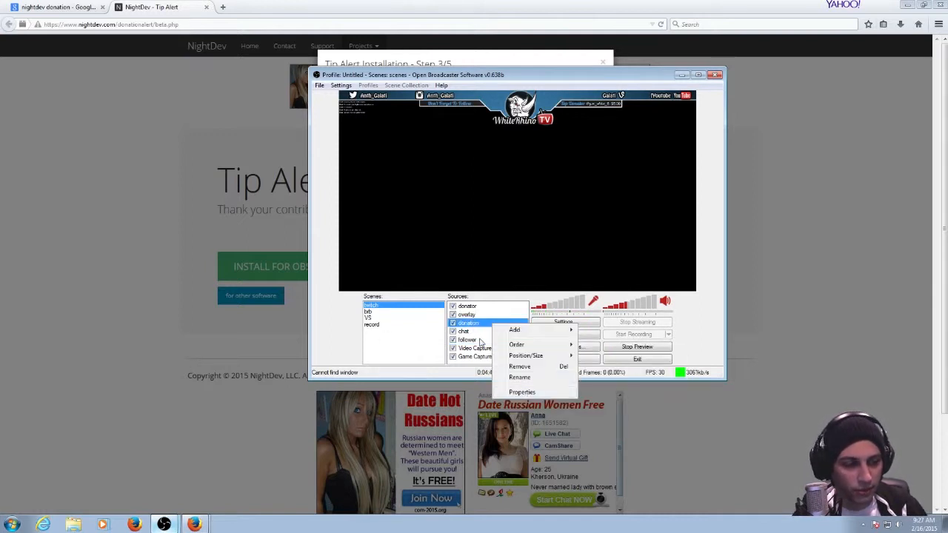
mouse_move(533, 330)
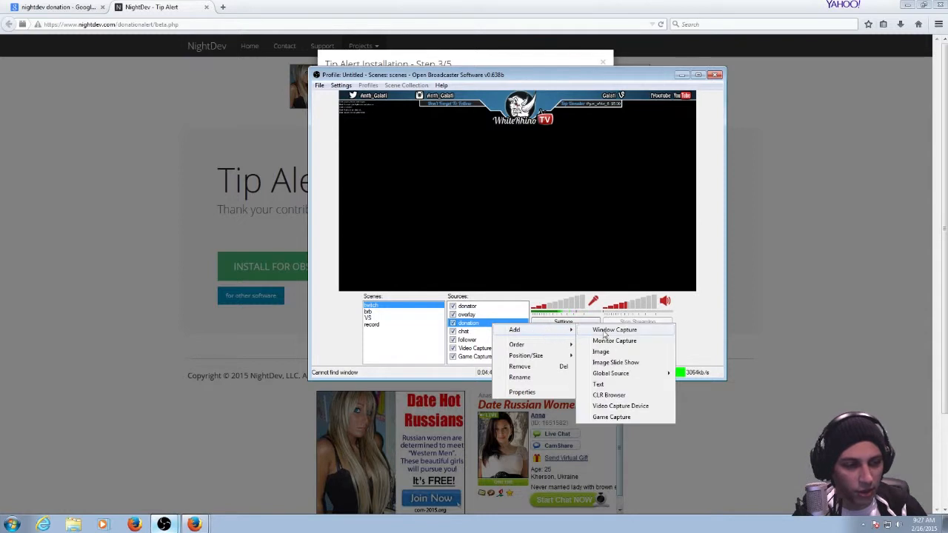
left_click(620, 393)
left_click(508, 271)
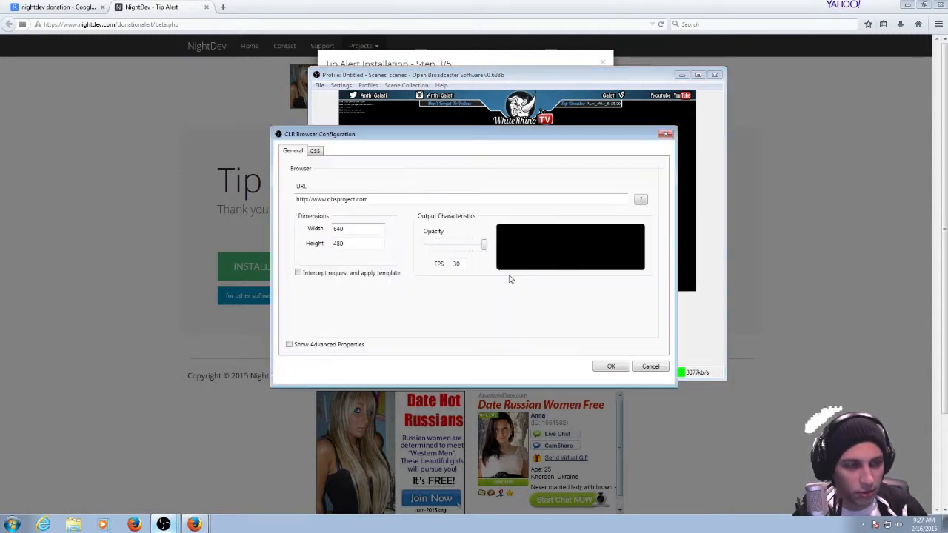
Clear the default URL in the CLR Browser configuration, enter the Width field, and discard the new source.
left_click(406, 199)
left_click_drag(406, 199, 205, 196)
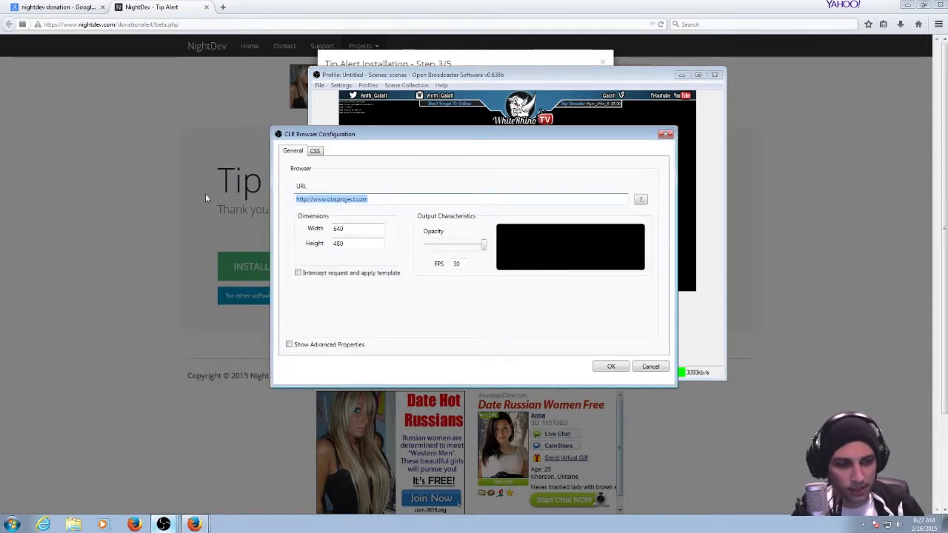
key("BackSpace")
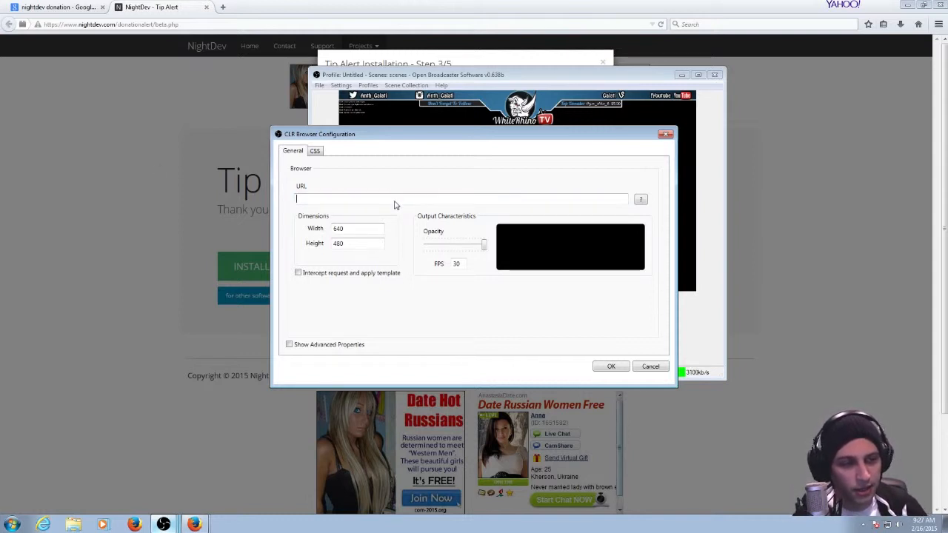
left_click(355, 233)
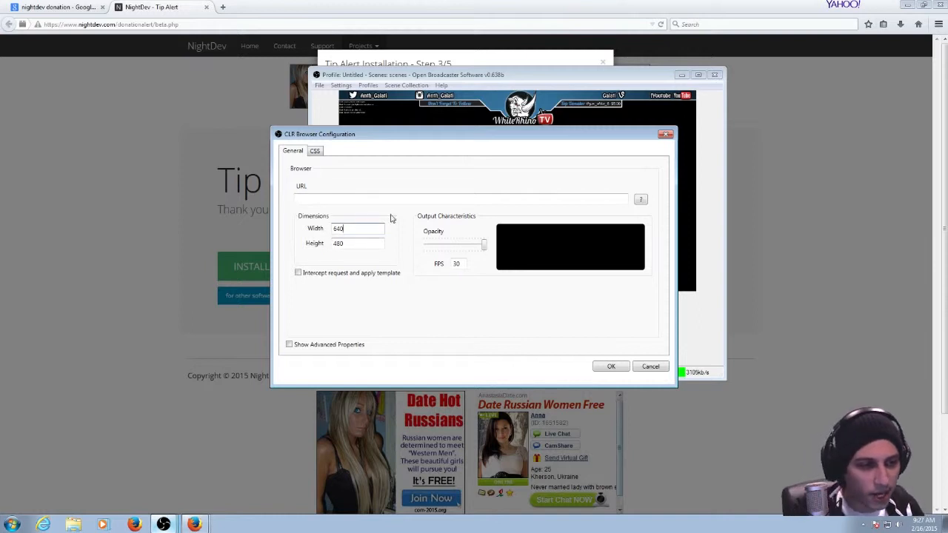
left_click(625, 368)
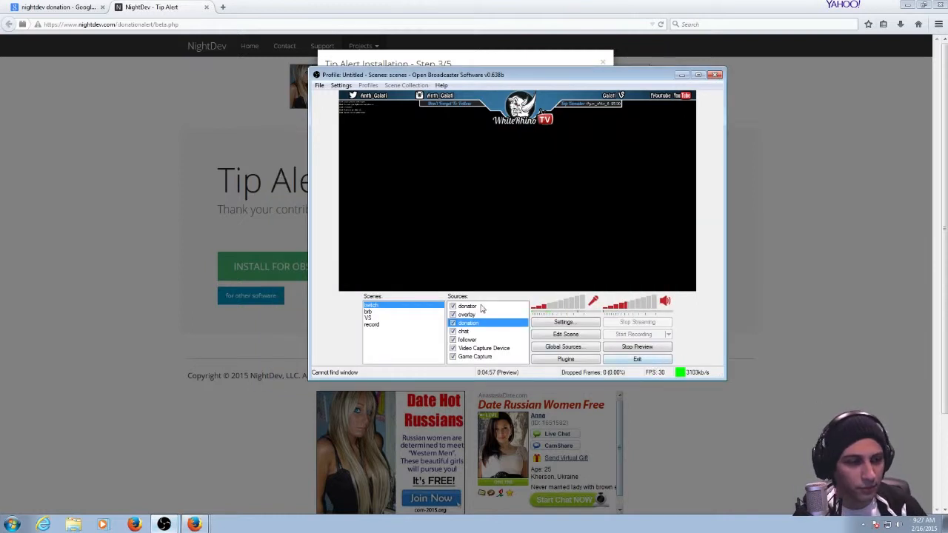
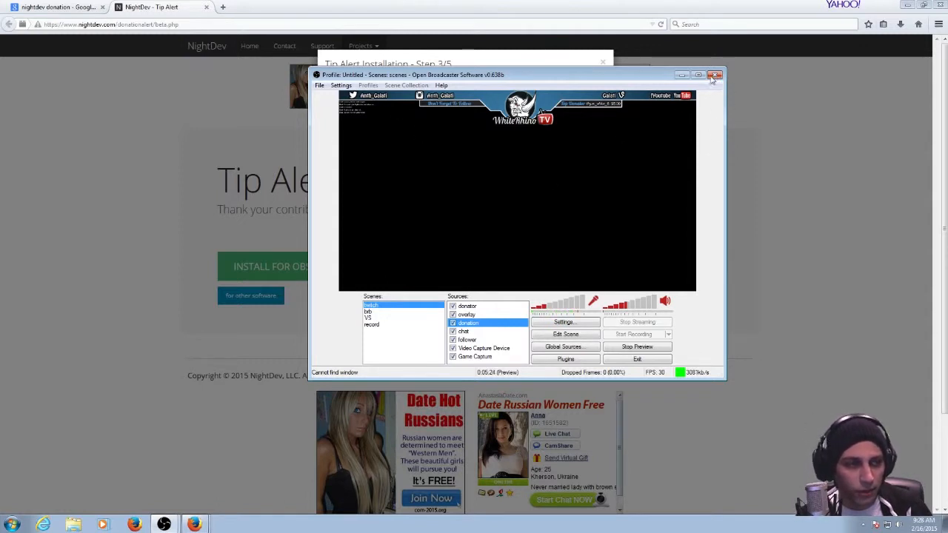
Close Open Broadcaster Software, the Tip Alert installation and its page, and open the streamer's Twitch channel page in the browser.
left_click(715, 75)
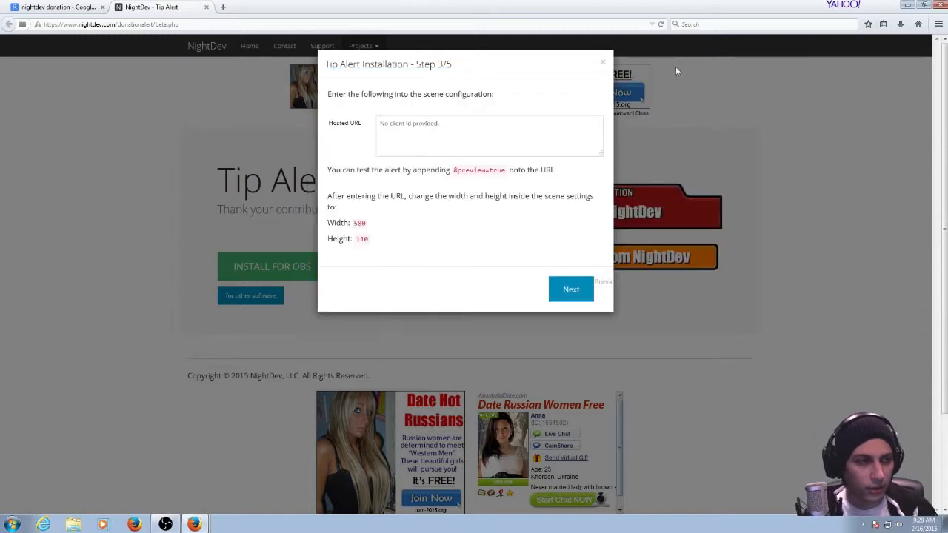
left_click(603, 63)
left_click(205, 7)
left_click(185, 24)
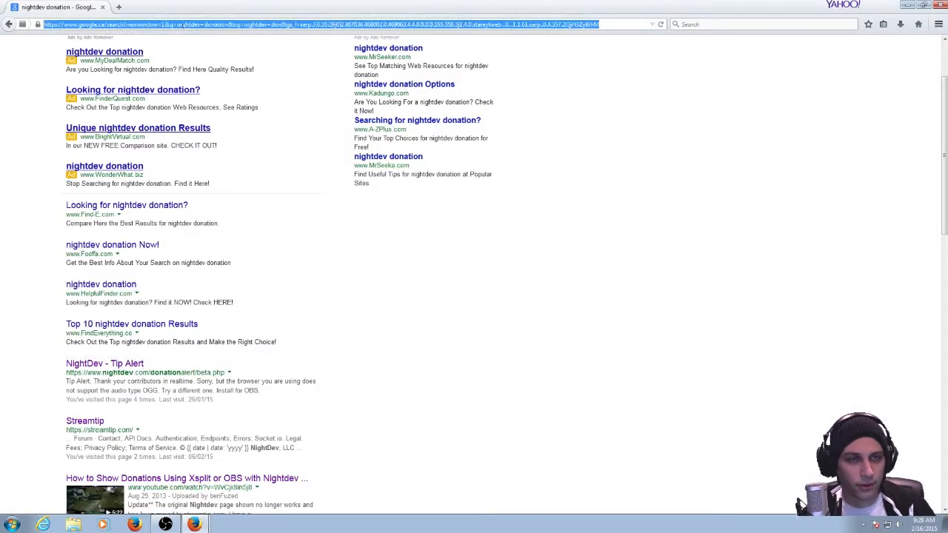
type("twitch.tv/")
left_click(220, 37)
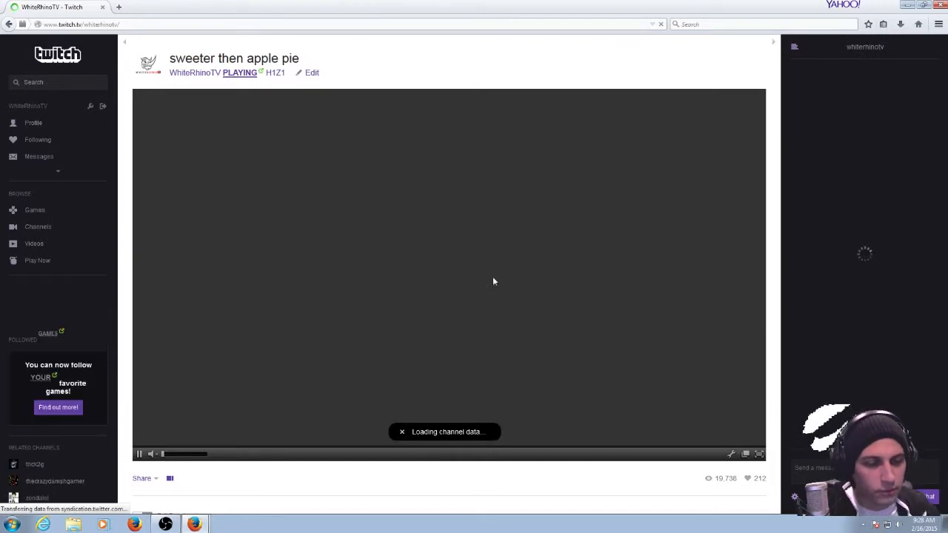
Examine the Twitch channel page and its information panels, including Donation, Top Donators, Twitter, Vine, Specs and Youtube.
scroll(488, 334, "down", 3)
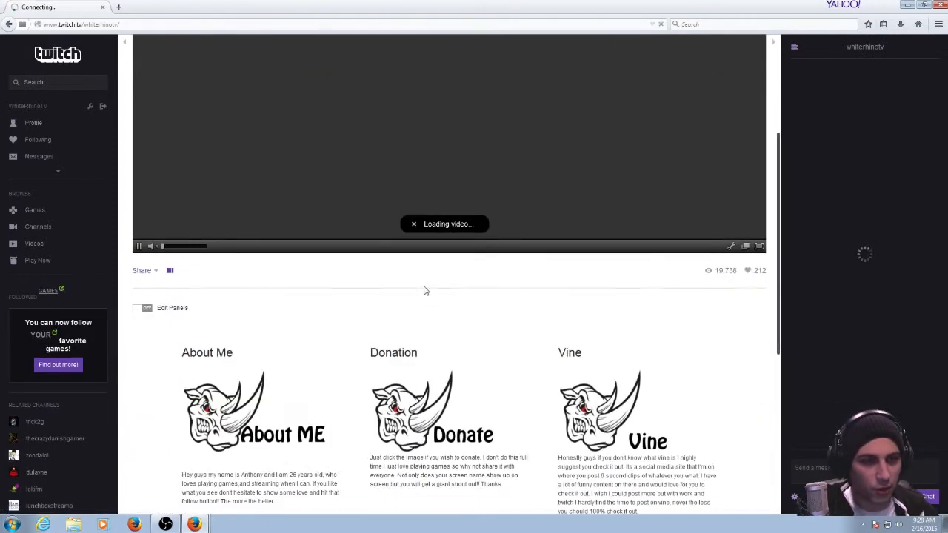
scroll(381, 344, "up", 3)
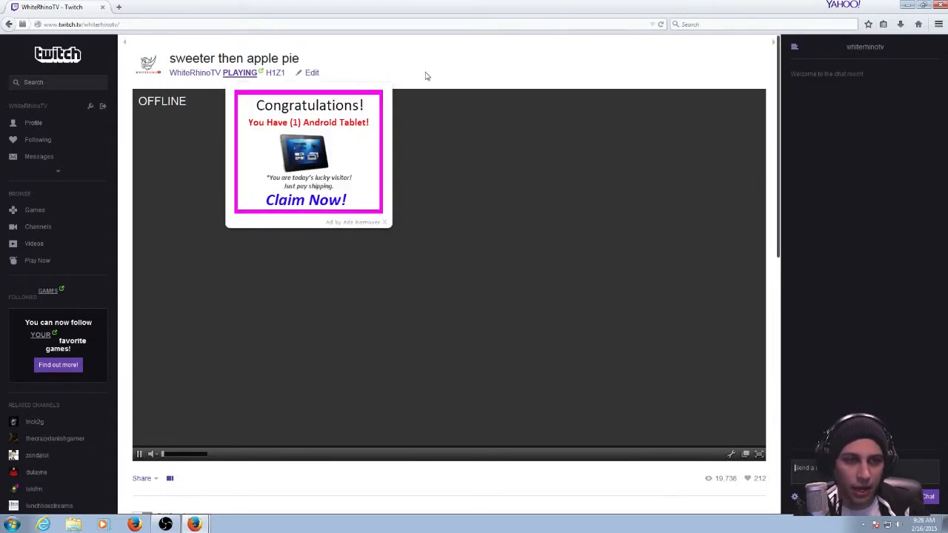
scroll(433, 66, "down", 1)
scroll(503, 375, "down", 2)
scroll(445, 349, "up", 3)
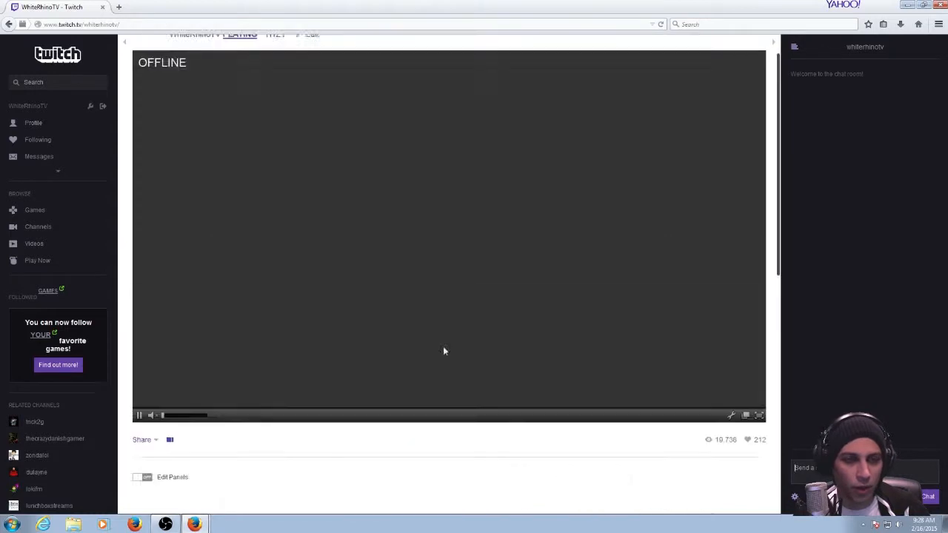
scroll(296, 145, "down", 4)
scroll(325, 254, "down", 1)
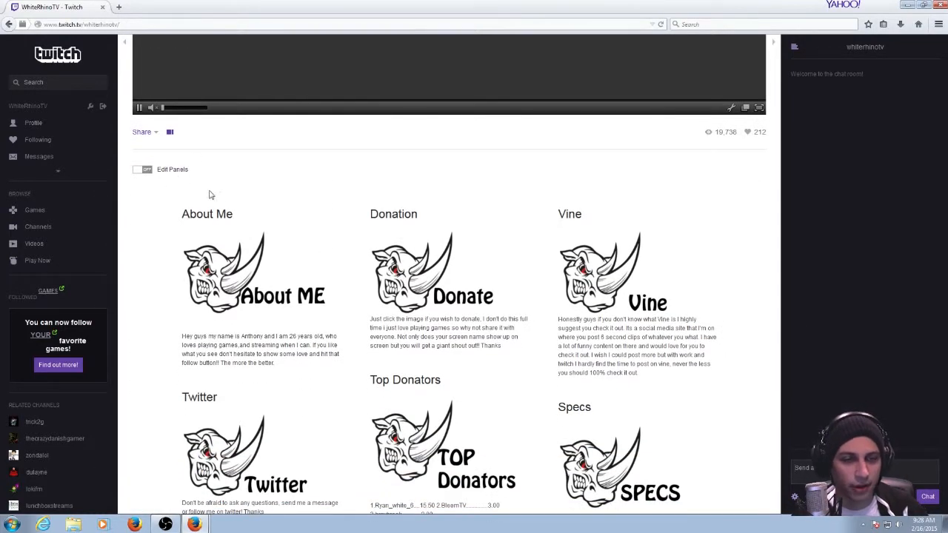
scroll(313, 124, "down", 3)
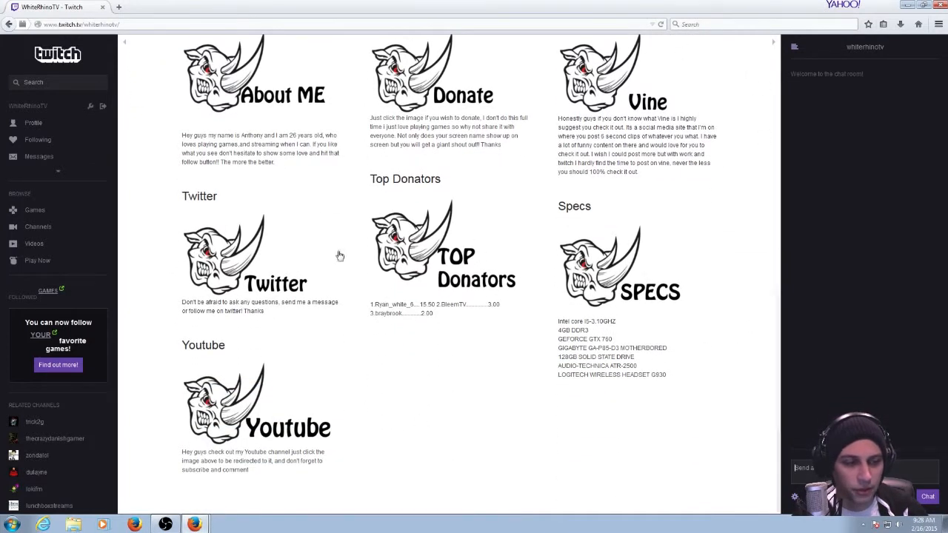
scroll(338, 254, "up", 2)
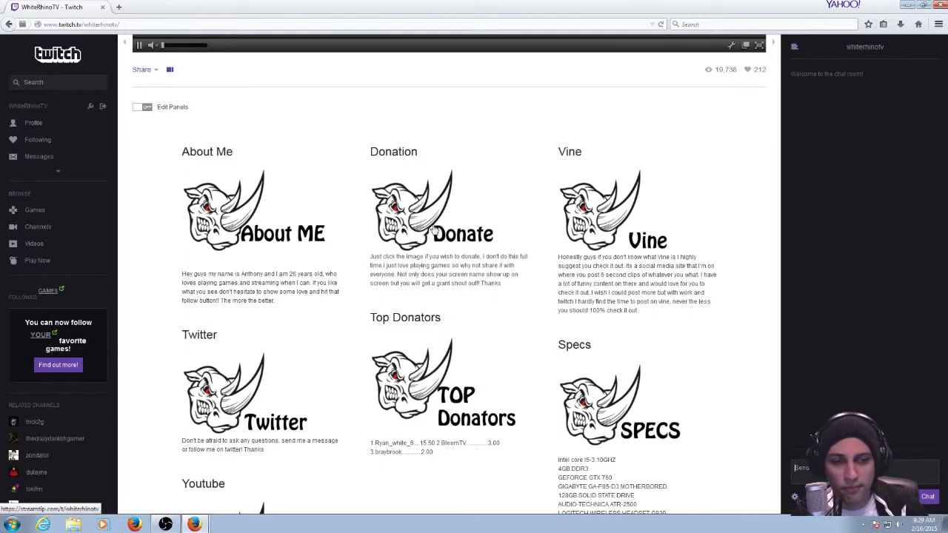
left_click(432, 227)
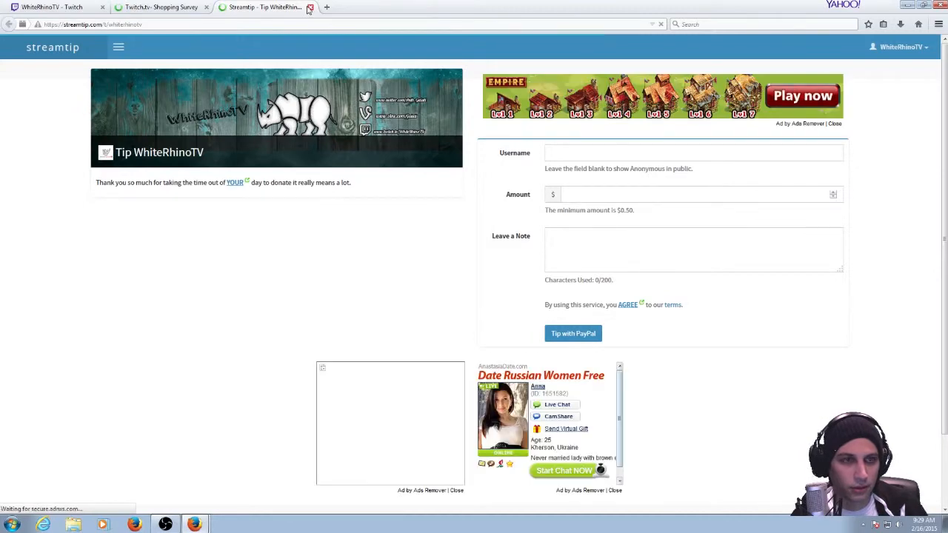
left_click(311, 7)
left_click(206, 6)
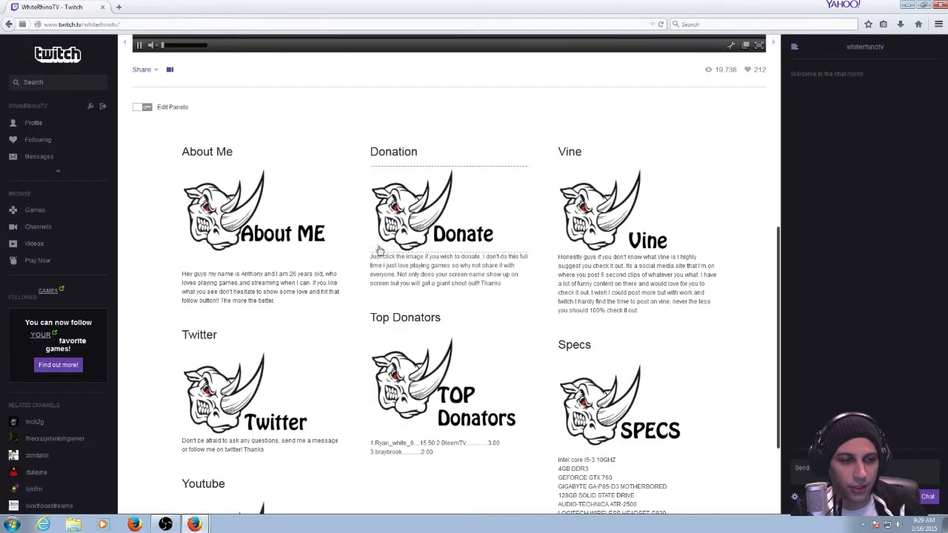
Open the Streamtip page from the Donate panel, go through its Username, Amount and Leave a Note fields, and close it.
left_click(436, 219)
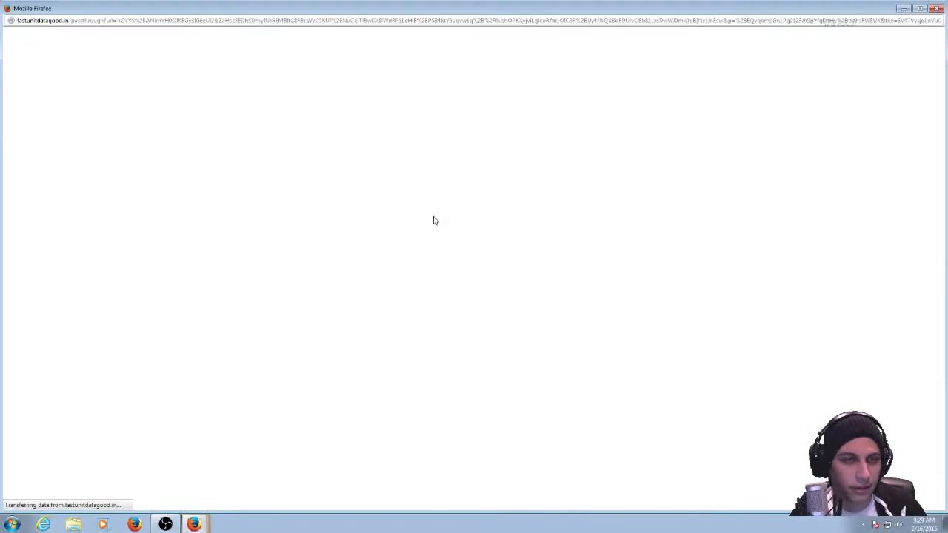
left_click(933, 10)
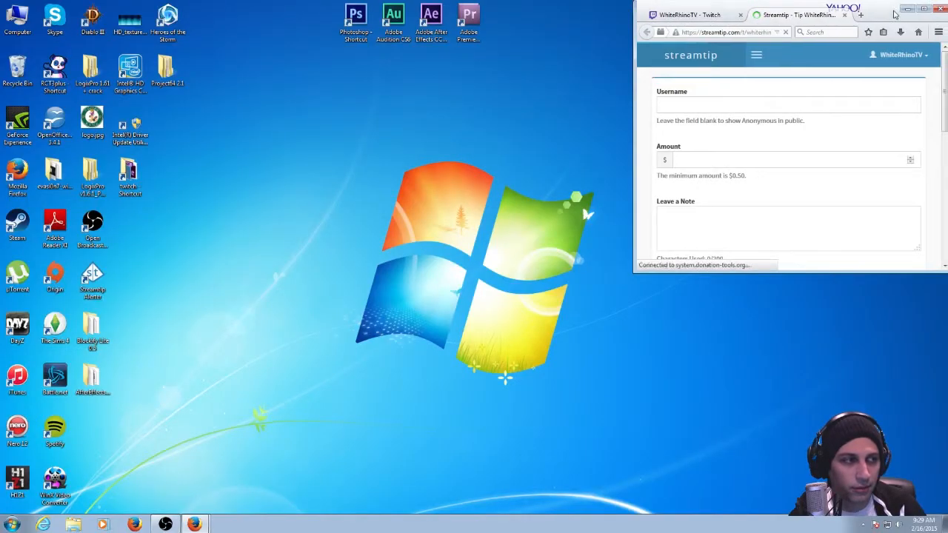
left_click(893, 14)
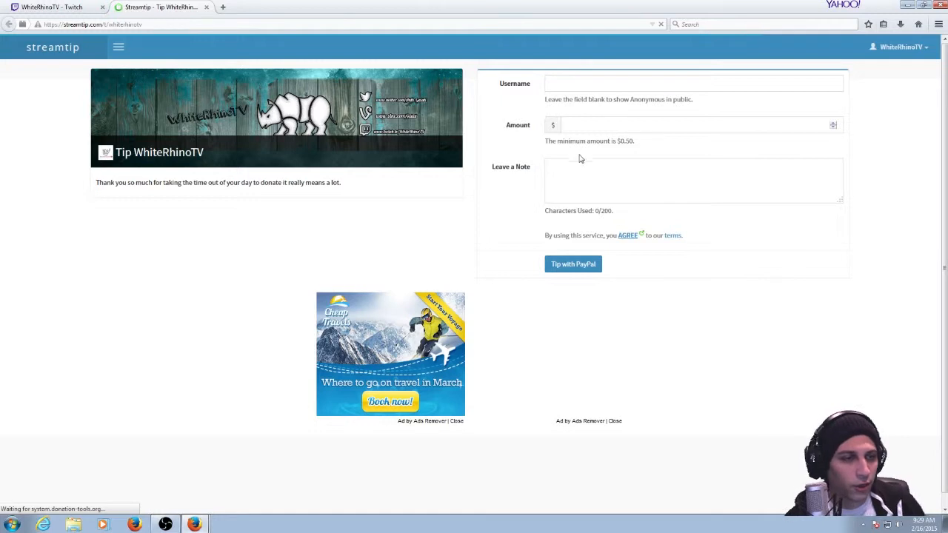
left_click(587, 83)
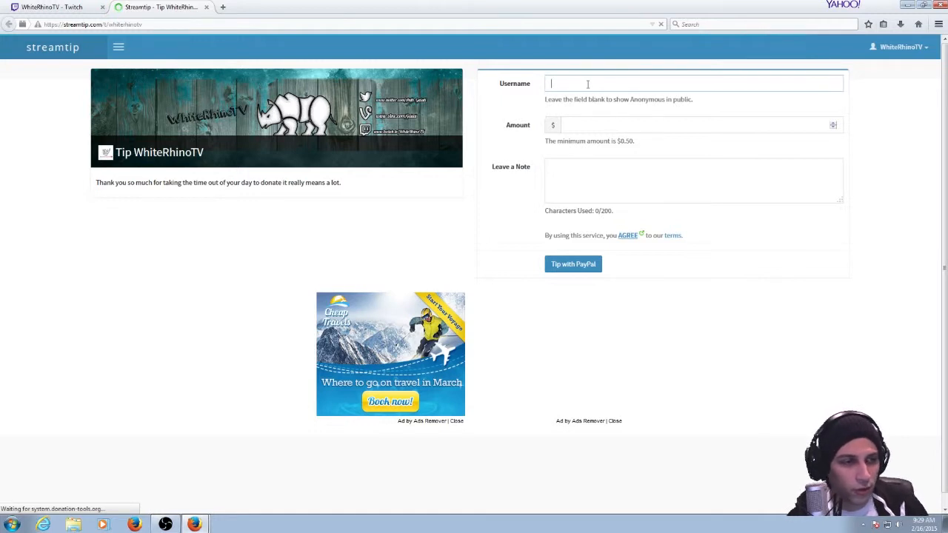
left_click(586, 138)
left_click(599, 175)
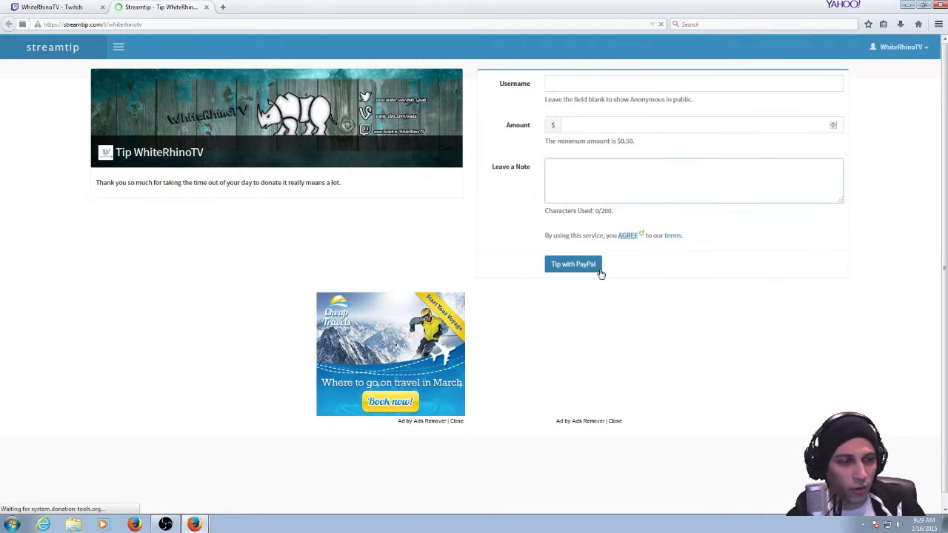
left_click(207, 8)
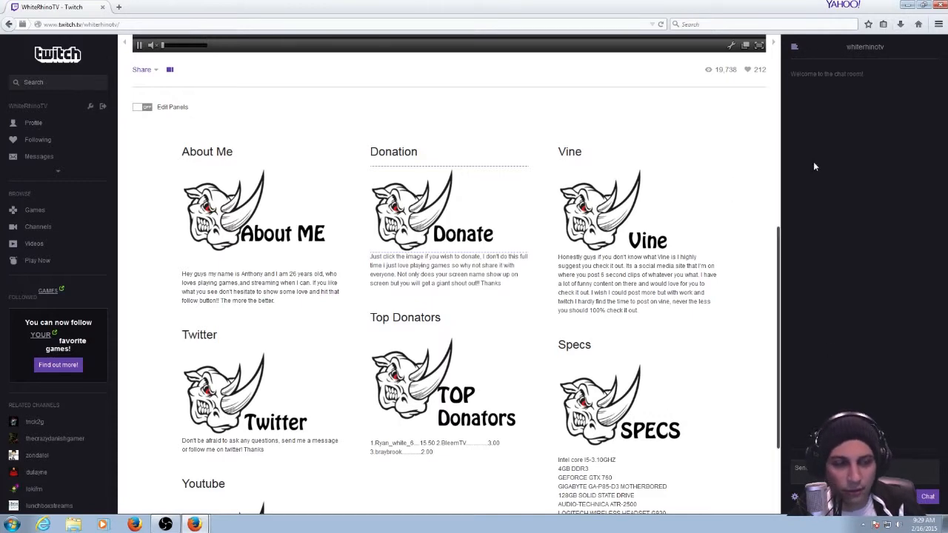
Pop out the Twitch channel's chat into its own window and place it in the upper-left corner of the desktop.
scroll(652, 259, "up", 5)
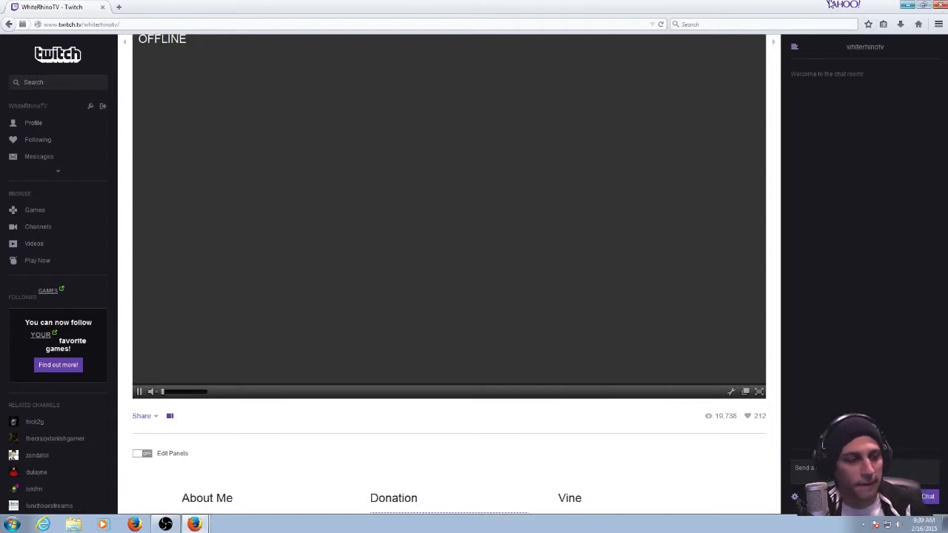
scroll(279, 299, "up", 2)
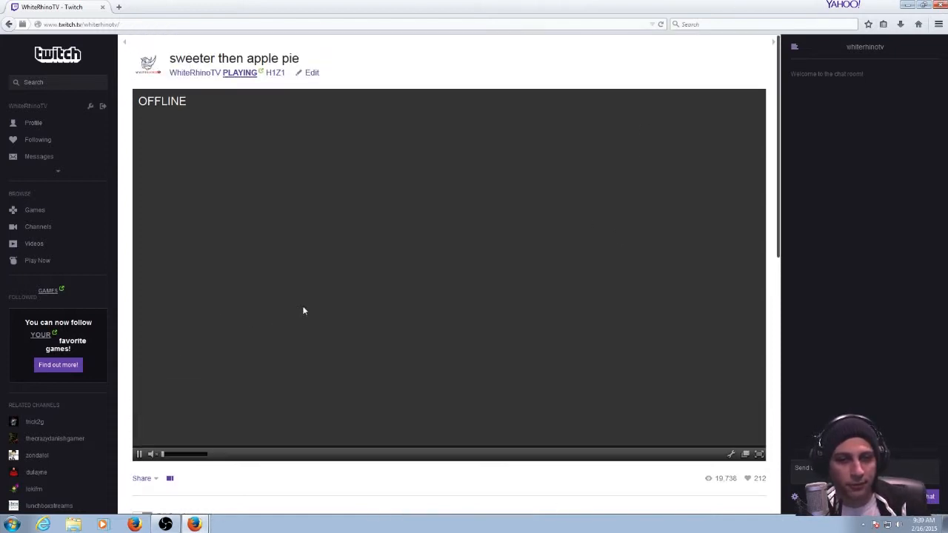
left_click(795, 497)
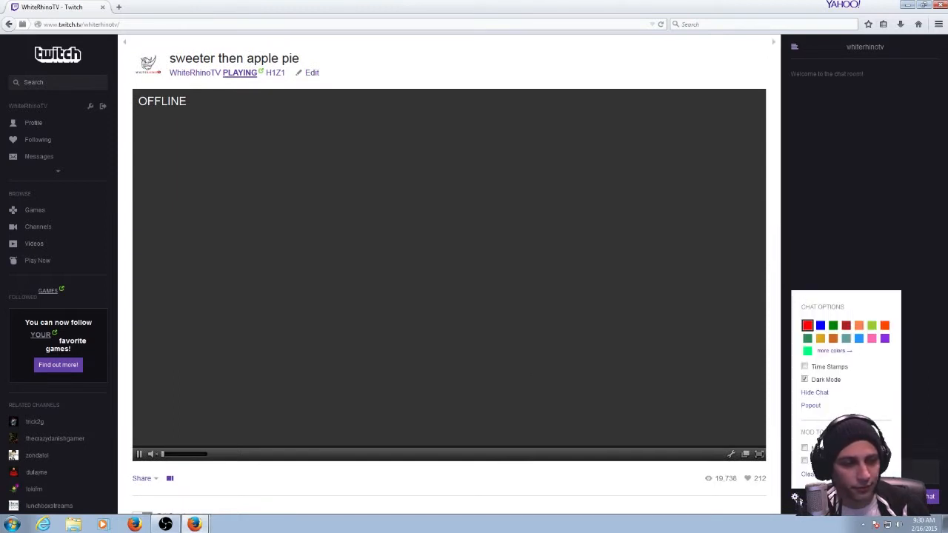
left_click(817, 407)
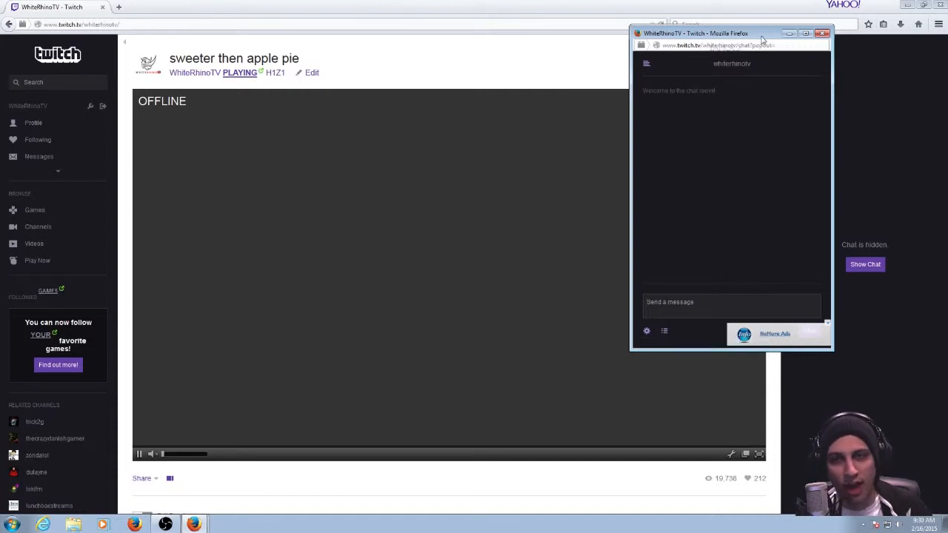
left_click_drag(763, 38, 133, 13)
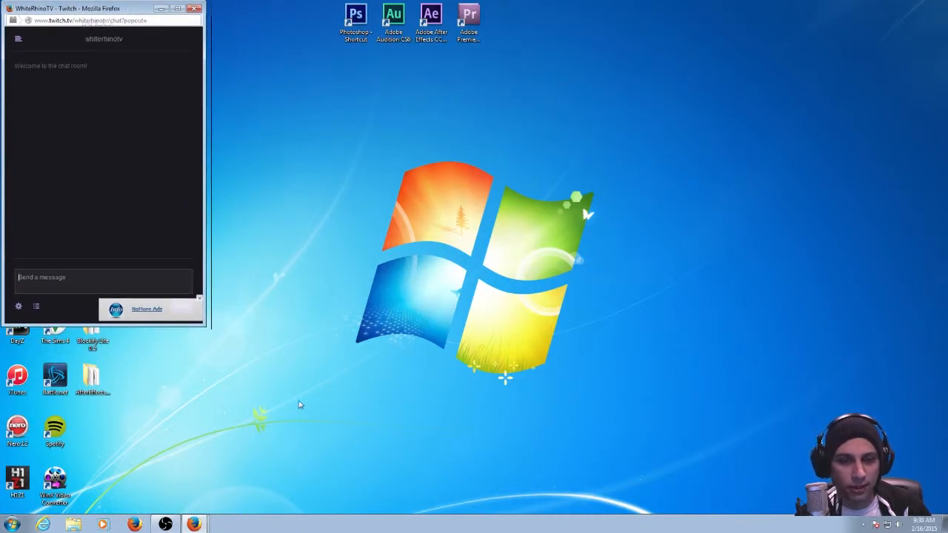
left_click(144, 490)
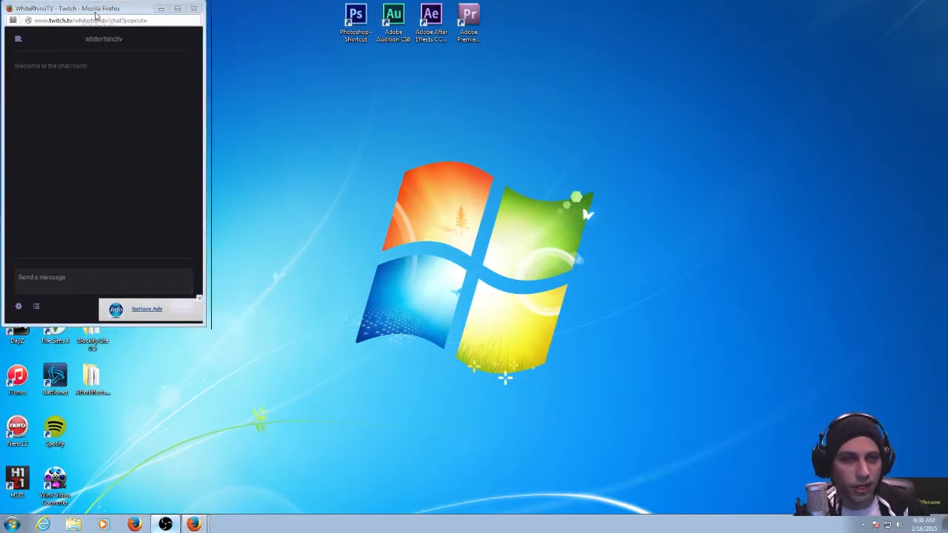
mouse_move(96, 12)
left_mouse_down()
mouse_move(107, 13)
mouse_move(98, 12)
left_mouse_up()
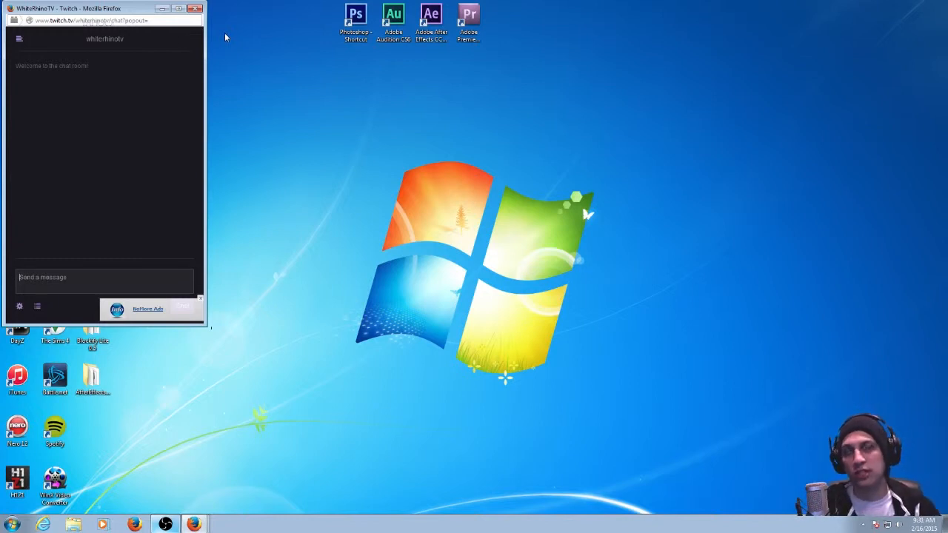
Dismiss the advert in the popped-out chat window and close that window.
left_click(525, 194)
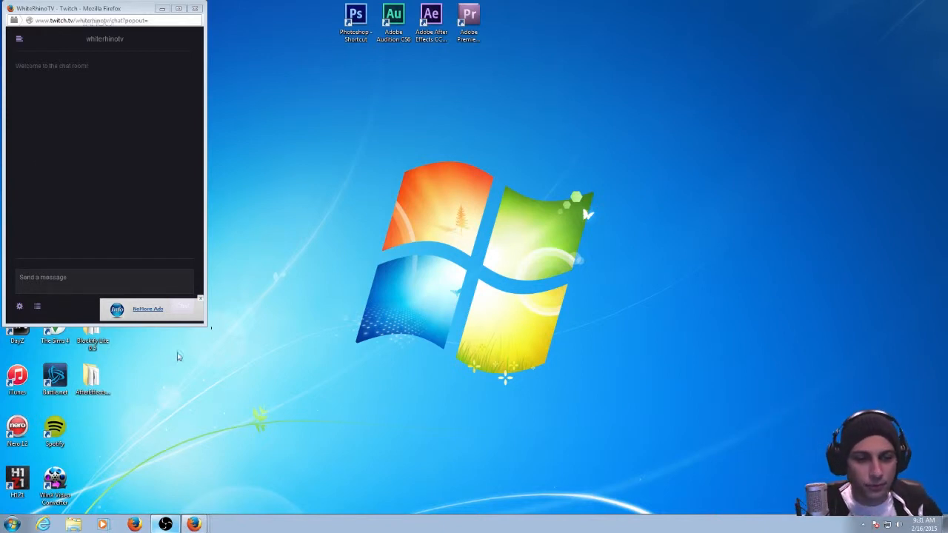
left_click(199, 298)
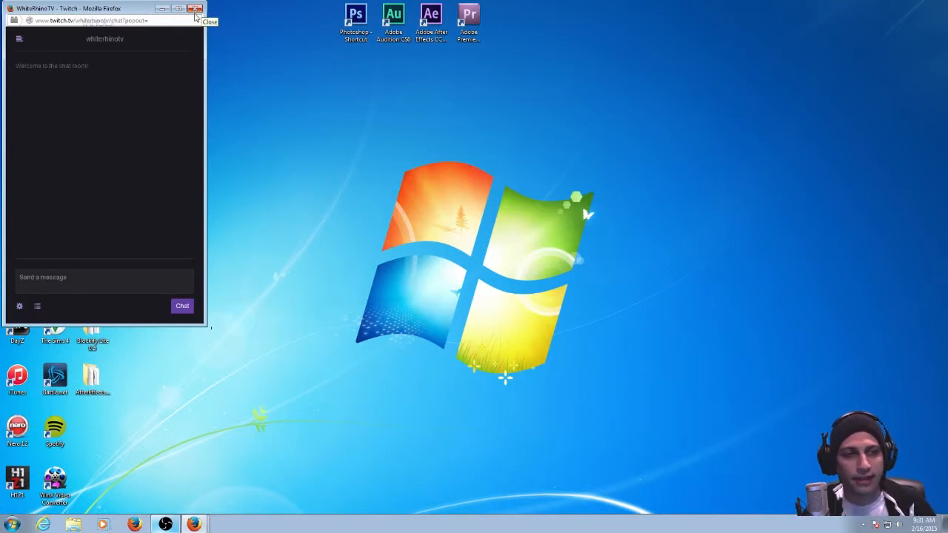
left_click(196, 10)
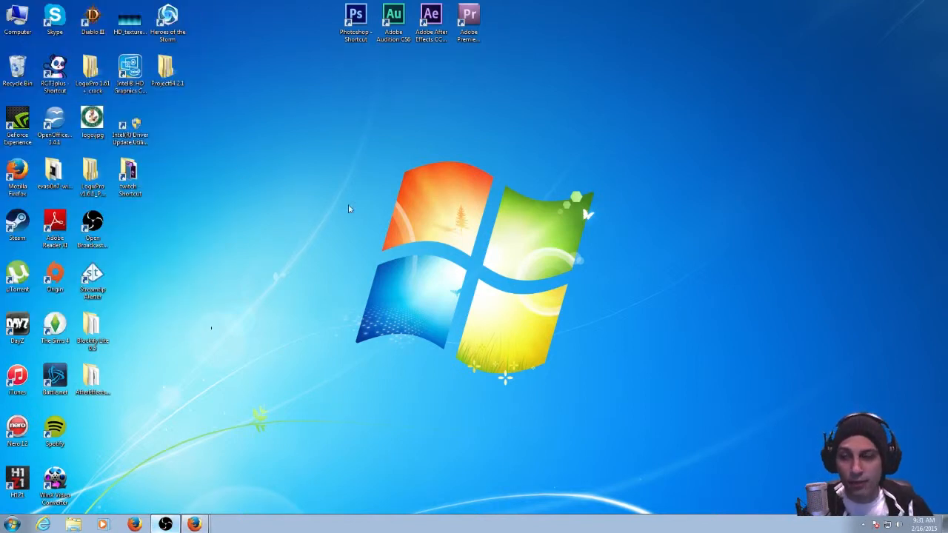
Launch Streamtip Alerter, position its window near the middle of the desktop, and view its Settings options without opening the configuration.
double_click(93, 279)
left_click_drag(471, 152, 401, 200)
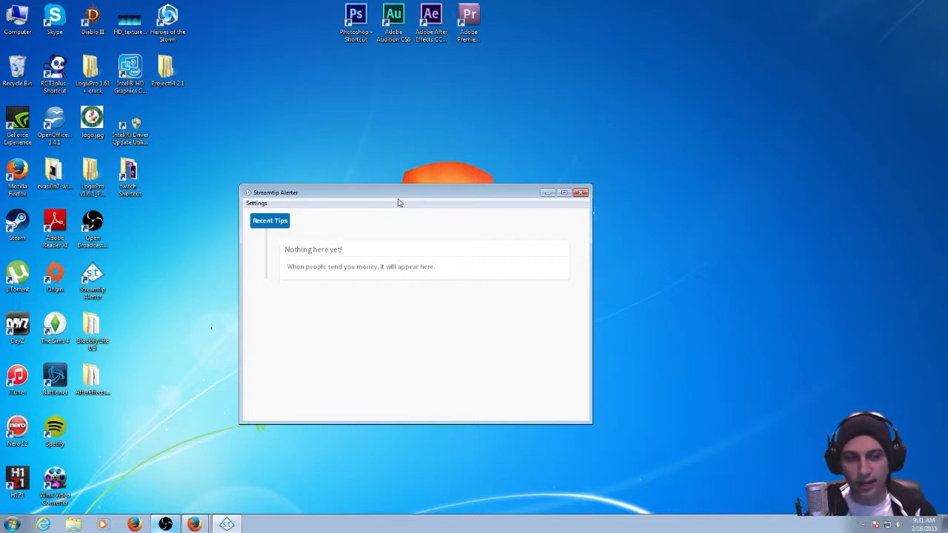
left_click_drag(323, 198, 322, 172)
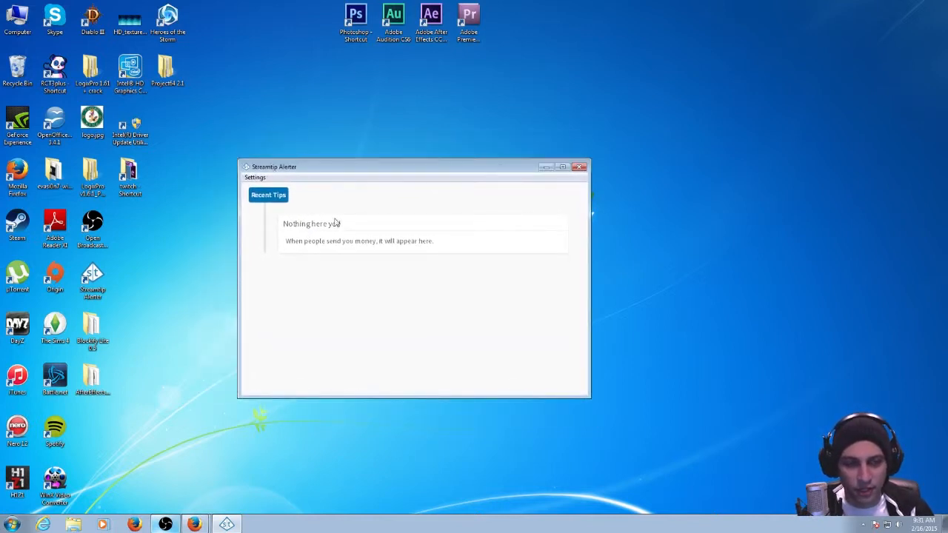
left_click(255, 178)
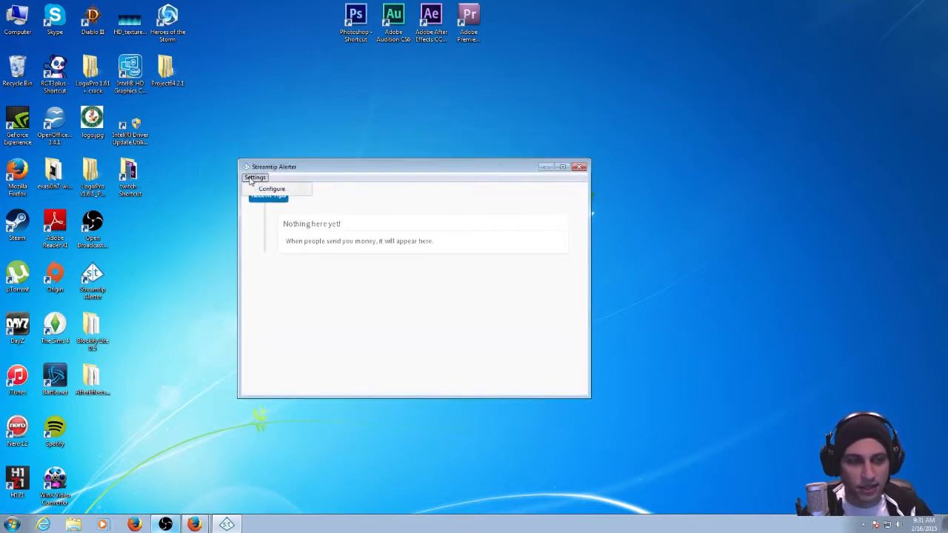
left_click(358, 196)
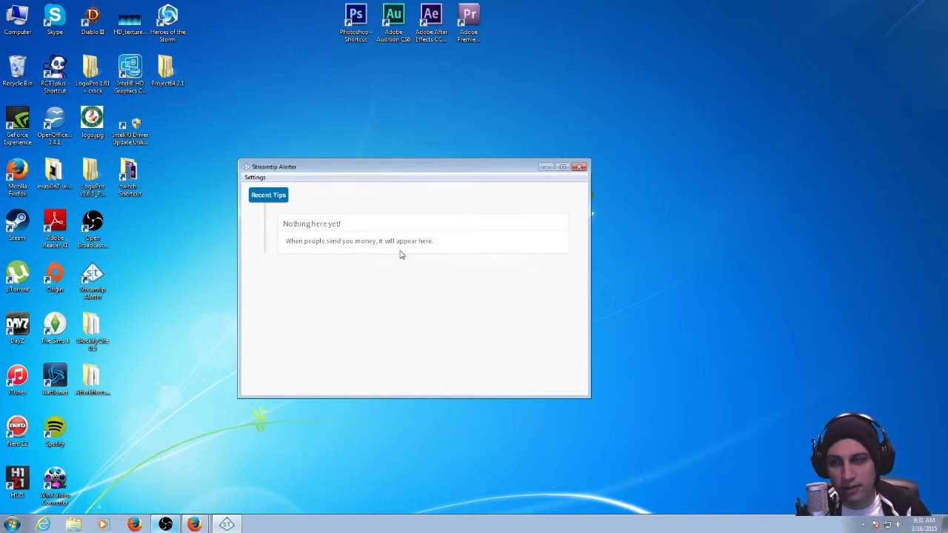
Move the Streamtip Alerter window aside, exit the application, and switch back to the Twitch channel page in Firefox.
left_click_drag(429, 172, 311, 219)
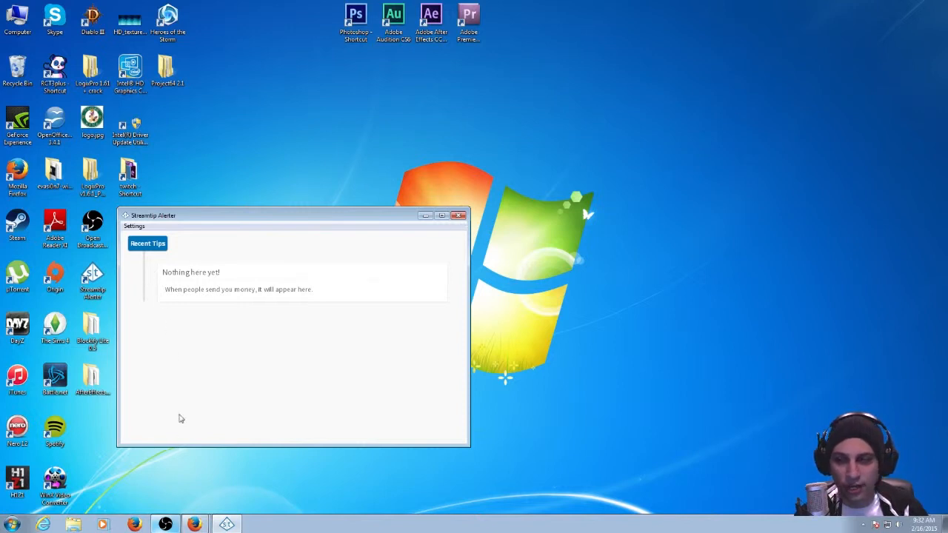
left_click(458, 216)
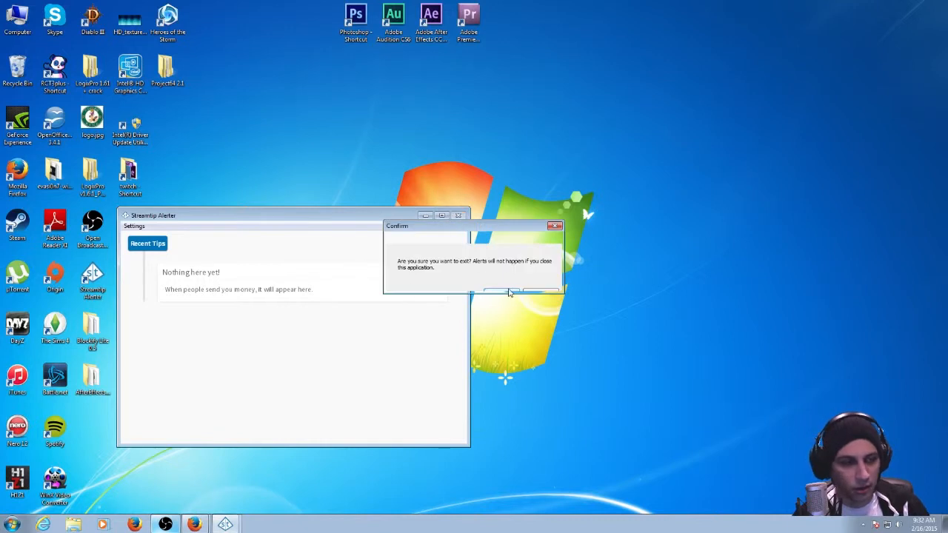
left_click(509, 293)
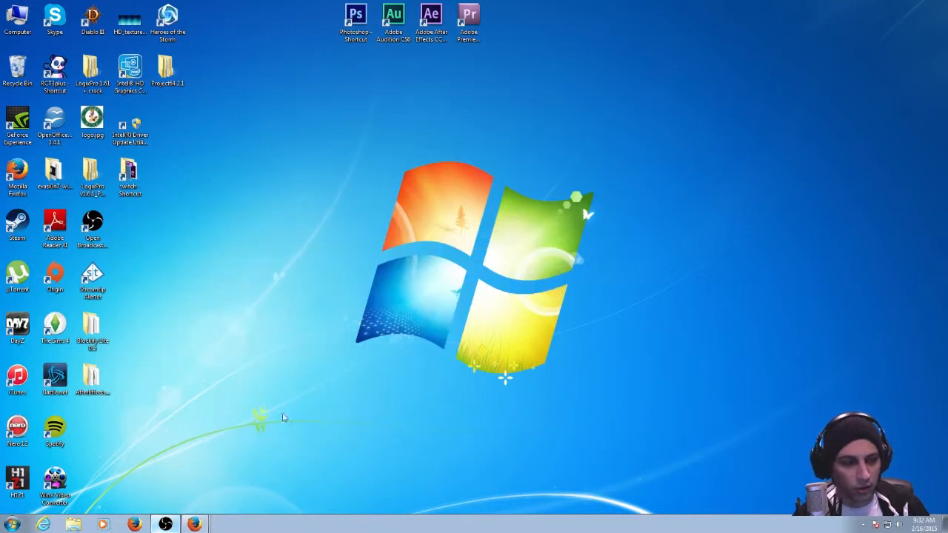
left_click(200, 522)
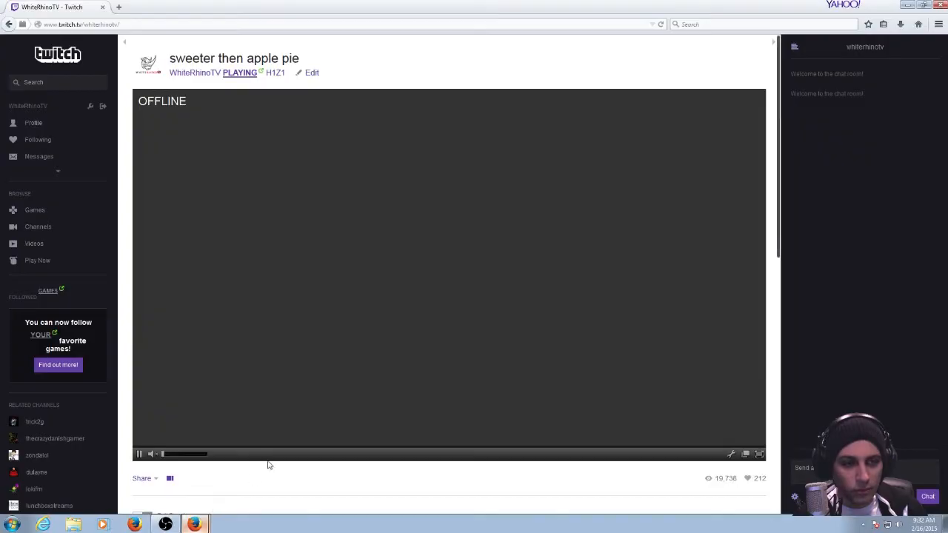
Minimize the Twitch page, launch Open Broadcaster Software and start a stream preview of the twitch scene.
left_click(907, 4)
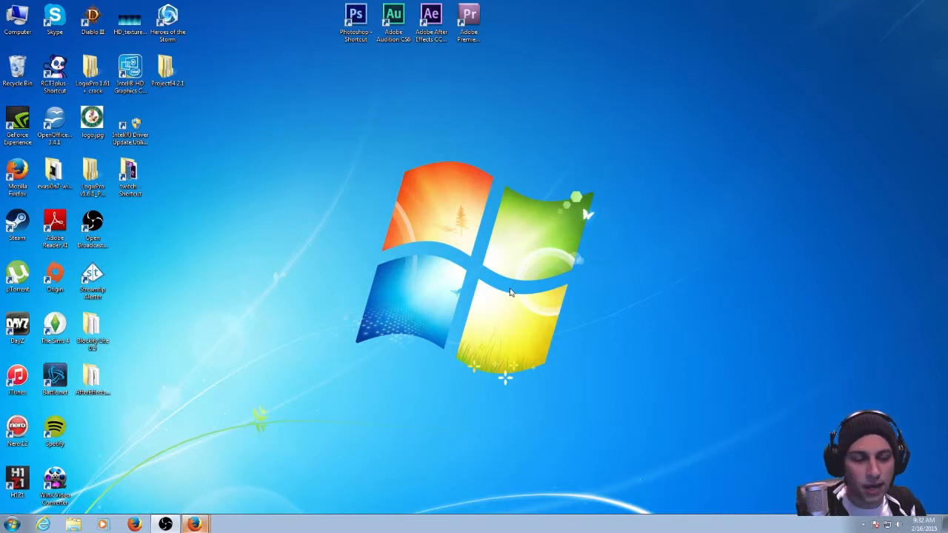
left_click(194, 524)
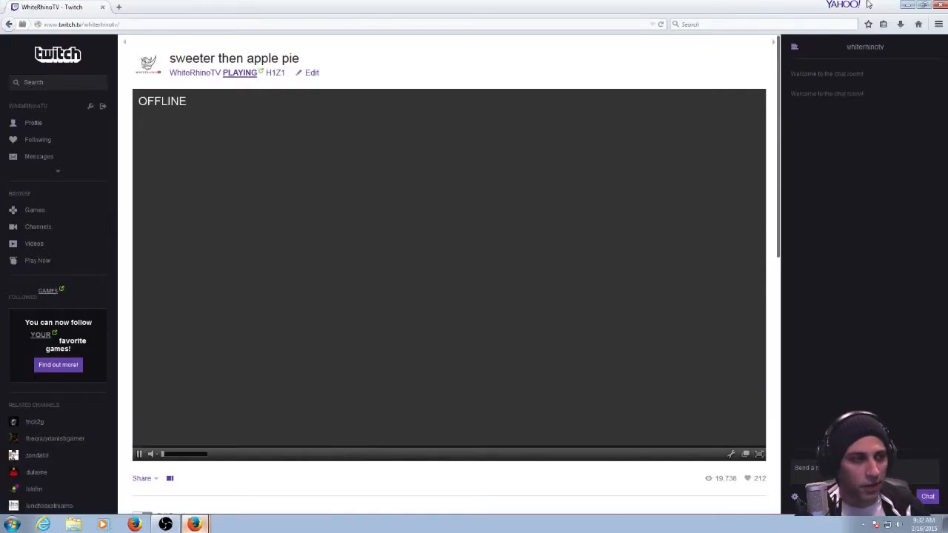
left_click(906, 4)
double_click(105, 234)
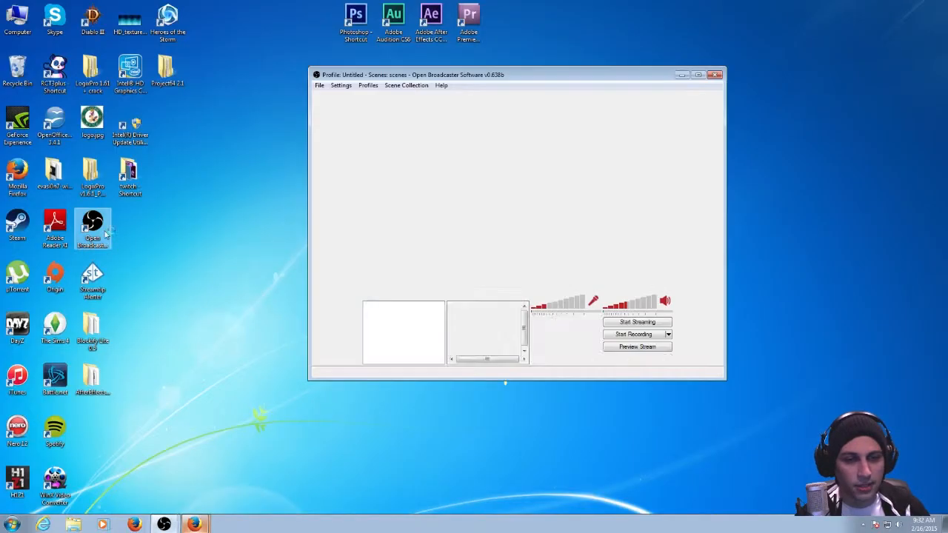
left_click(637, 346)
Hide the overlay source in the twitch scene's preview, show it again, and close Open Broadcaster Software.
left_click(467, 314)
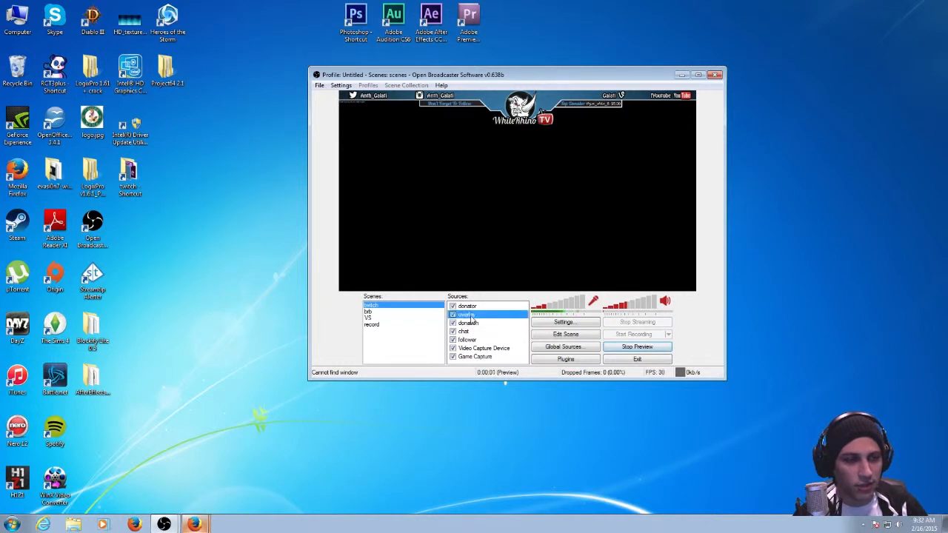
left_click(453, 314)
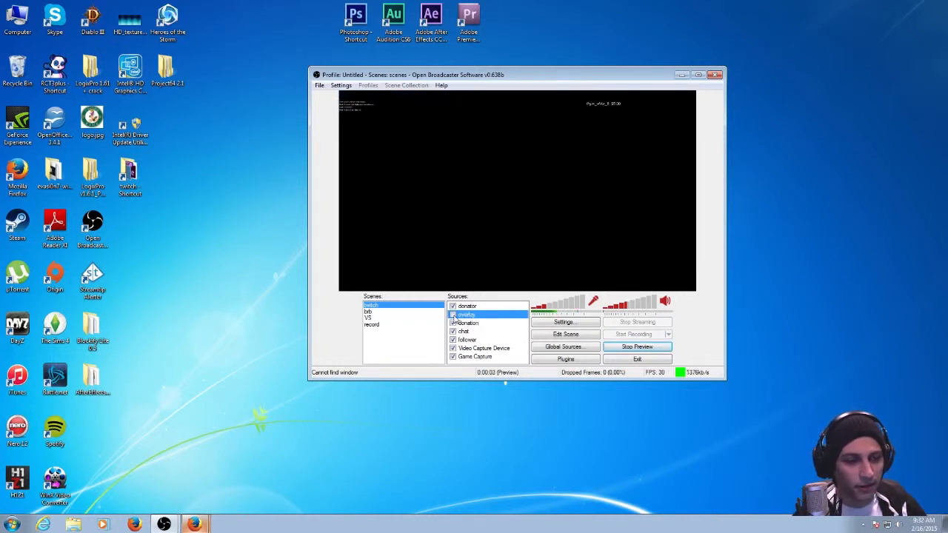
left_click(452, 314)
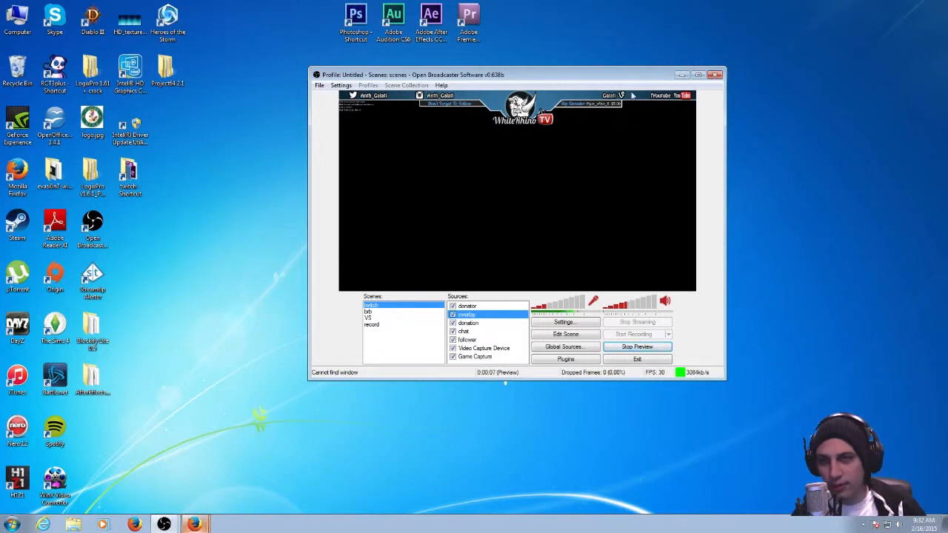
left_click(715, 76)
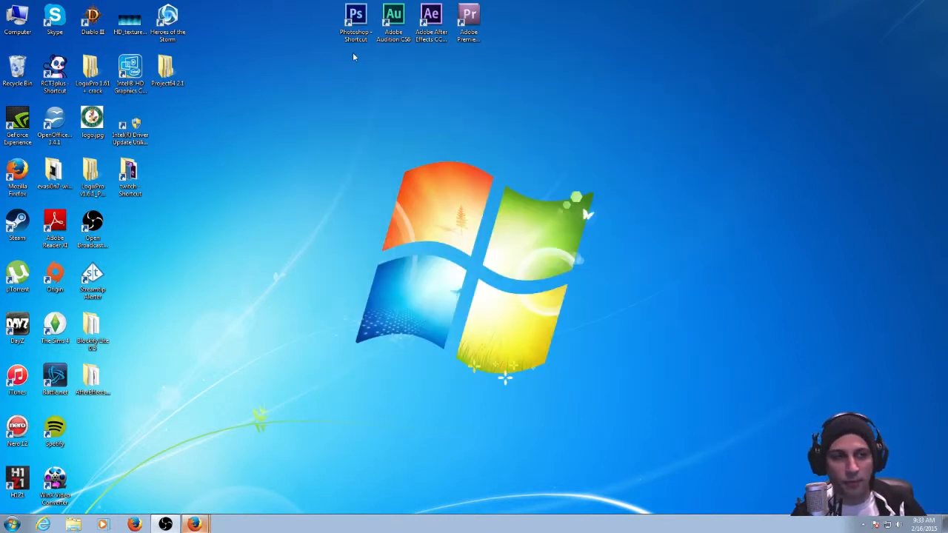
left_click(355, 22)
left_click(396, 136)
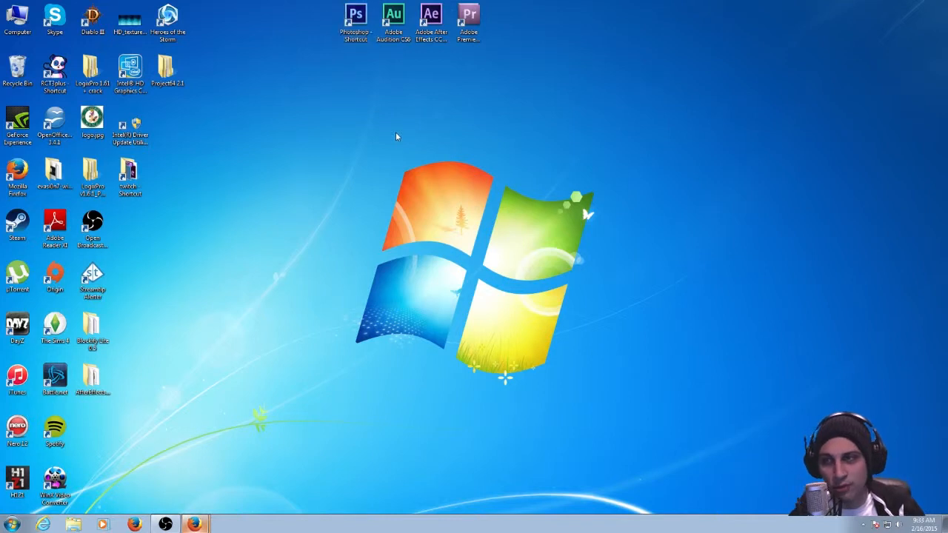
left_click_drag(308, 121, 313, 142)
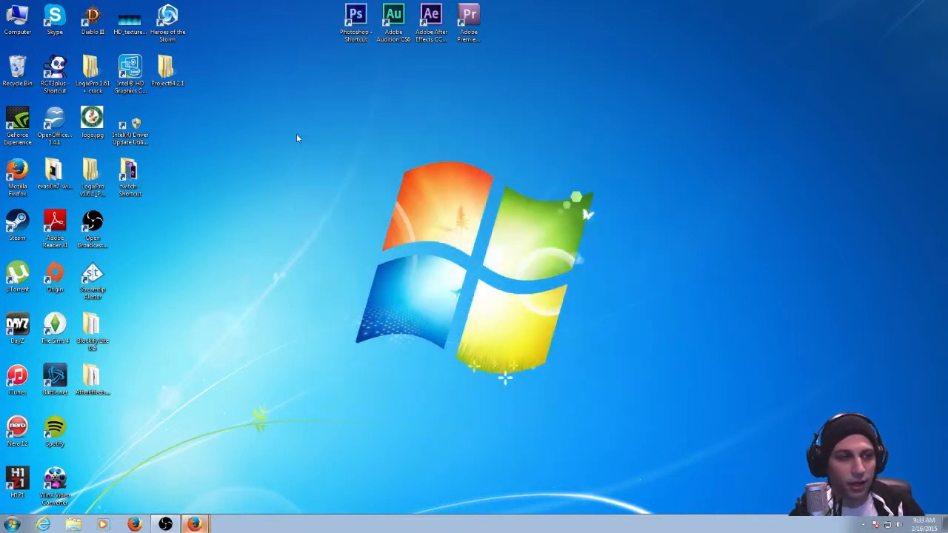
left_click(354, 36)
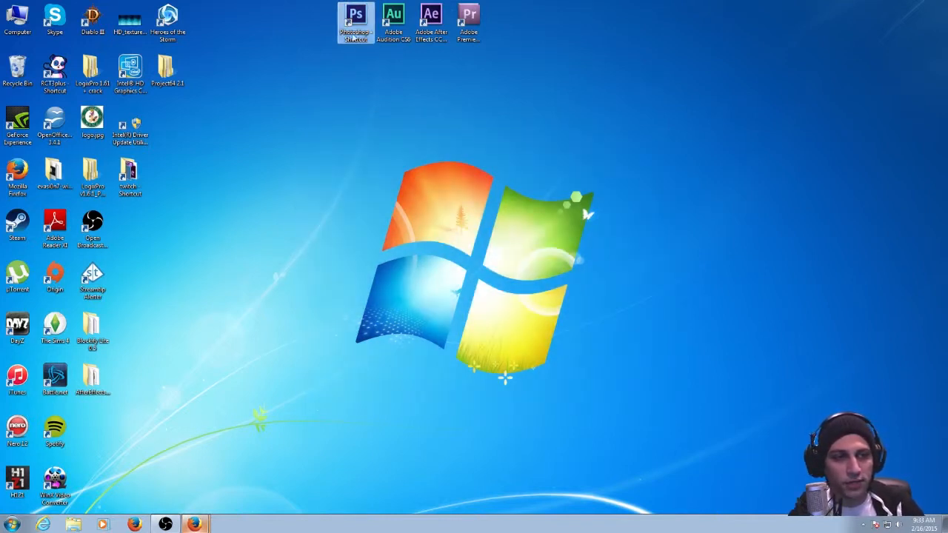
left_click(351, 104)
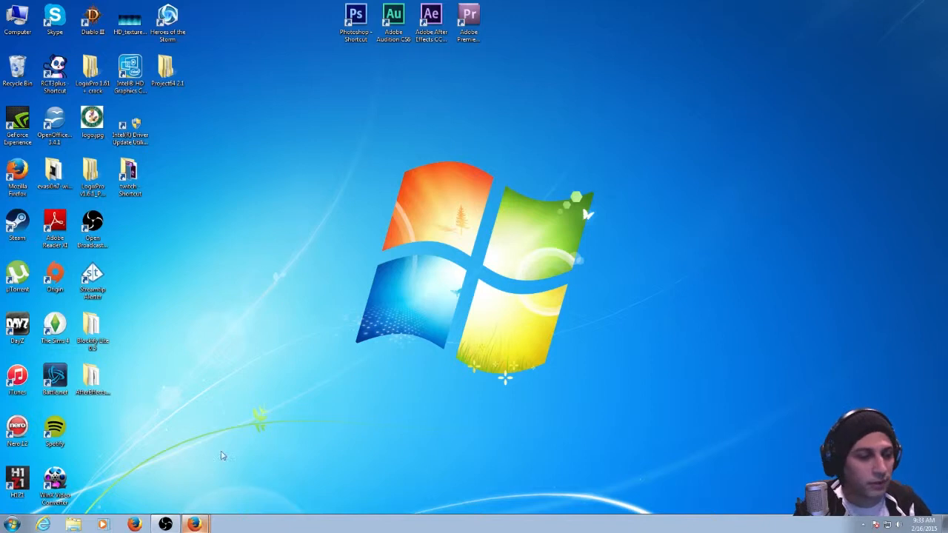
mouse_move(314, 104)
left_mouse_down()
mouse_move(580, 370)
mouse_move(635, 406)
mouse_move(301, 148)
mouse_move(313, 173)
mouse_move(630, 402)
mouse_move(310, 136)
mouse_move(659, 392)
left_mouse_up()
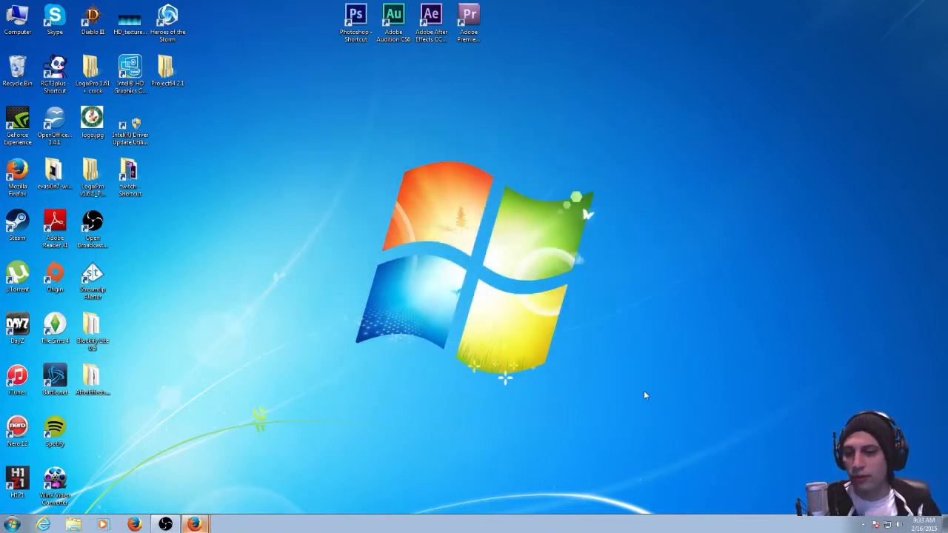